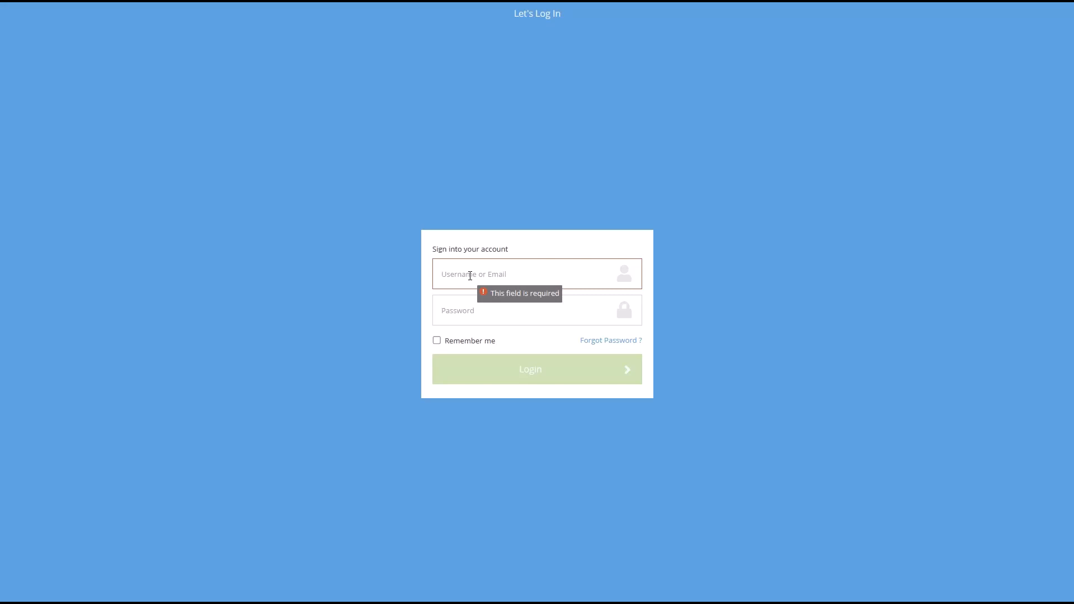
- Sign in to the E&D Children provider portal with the account username and password
type("janedoe")
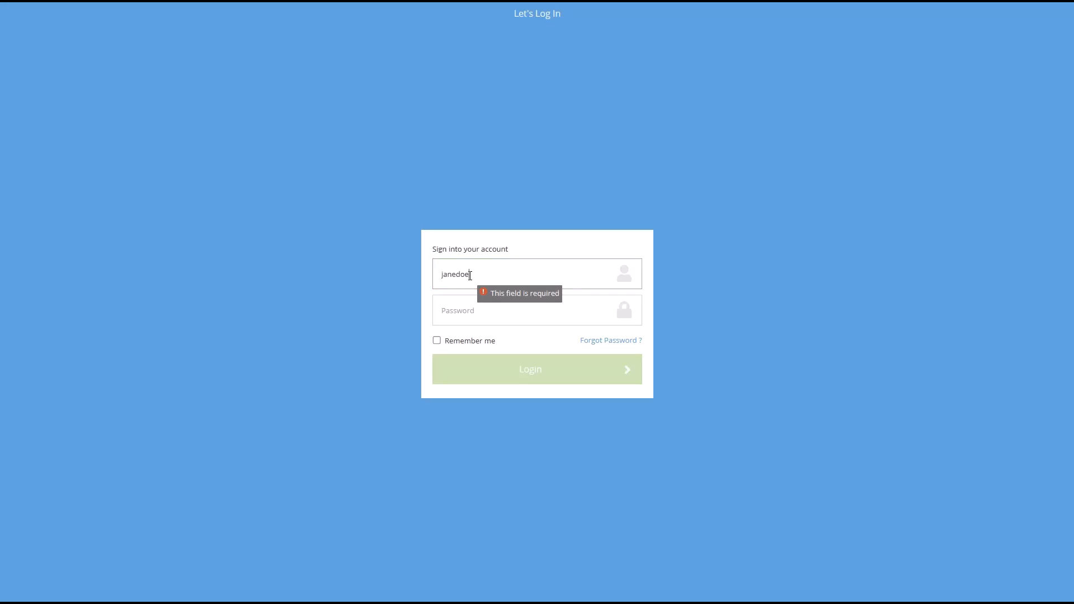
left_click(471, 315)
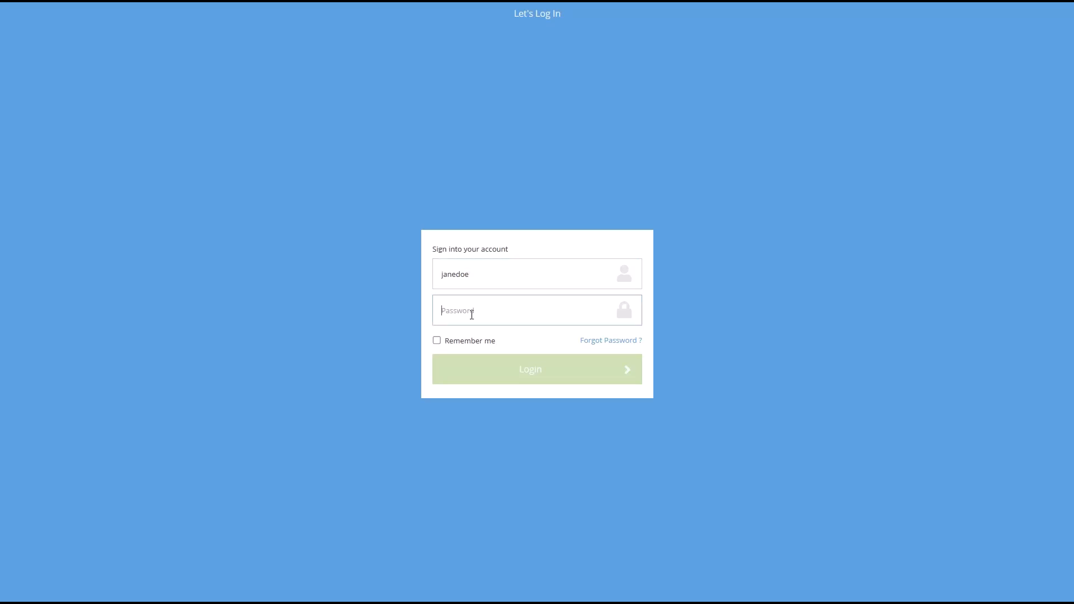
type("123456")
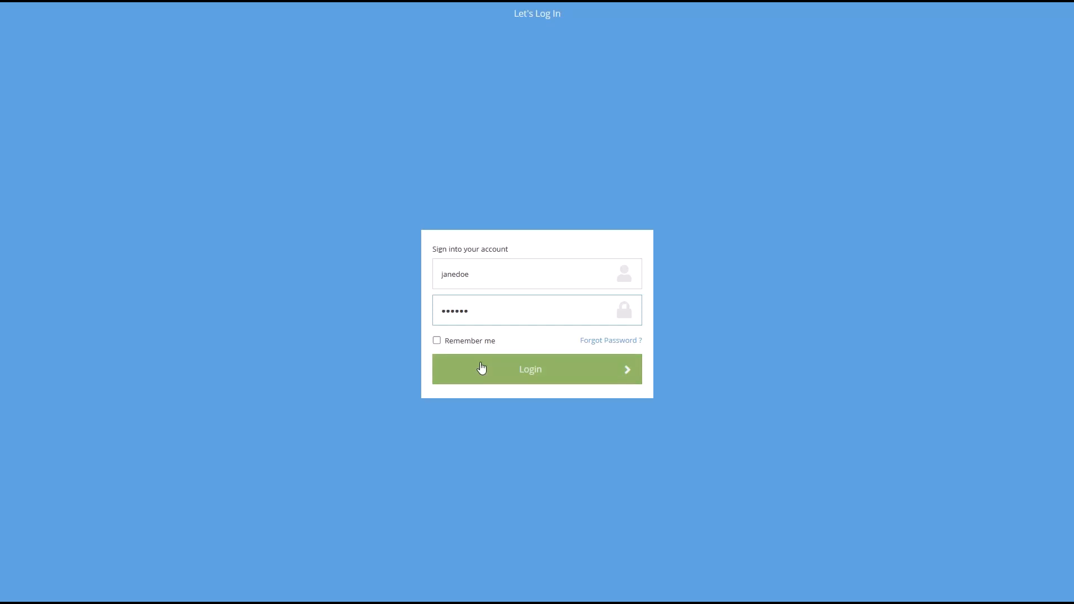
left_click(488, 372)
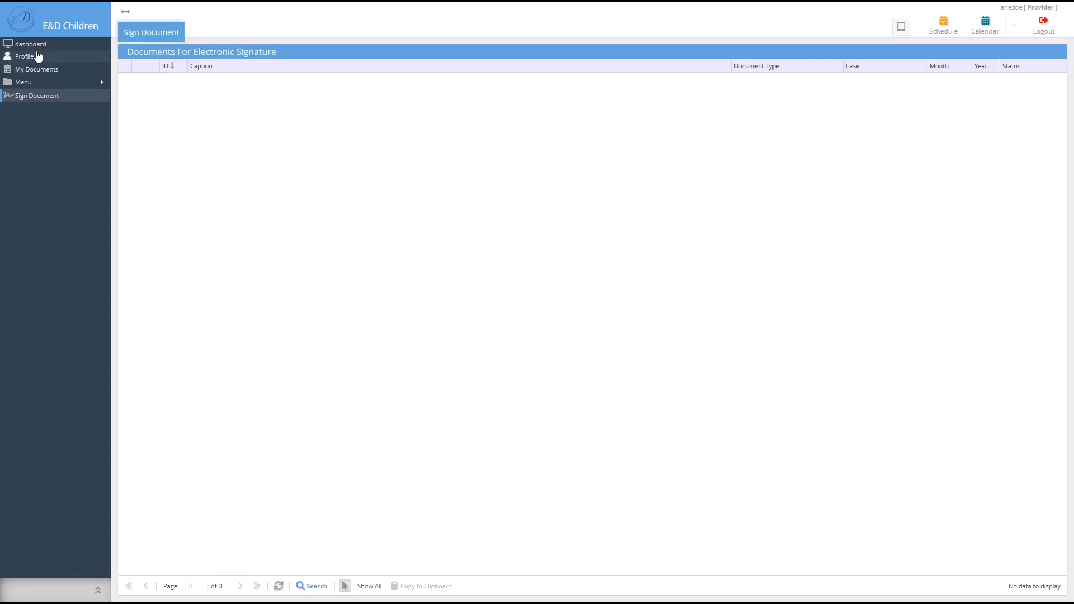
- Check the Profile's Person Info, then view My Documents with the Contract and signature(1) files
left_click(38, 56)
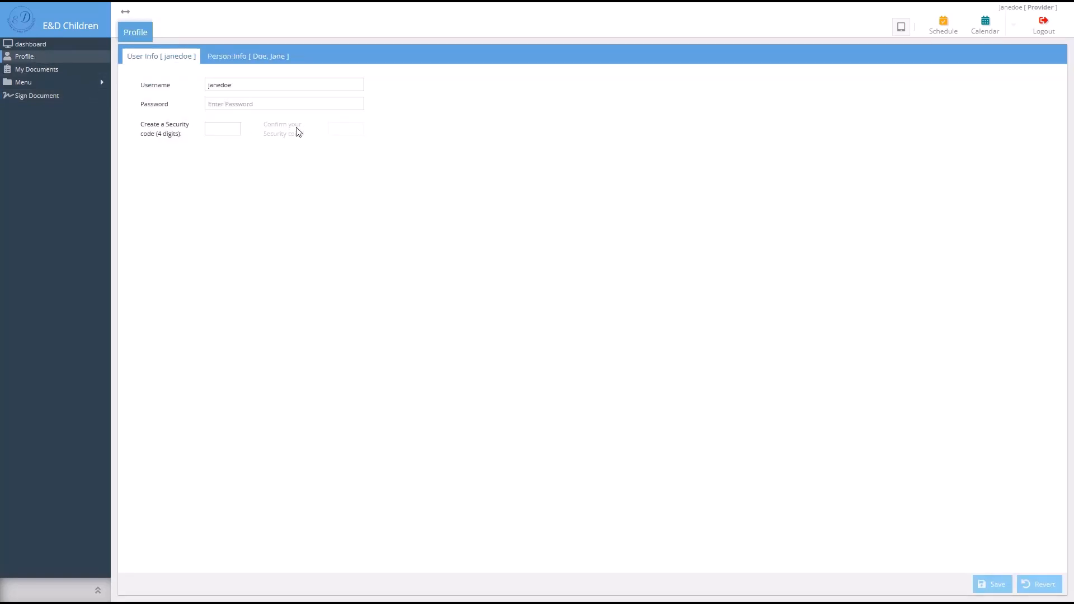
left_click(224, 62)
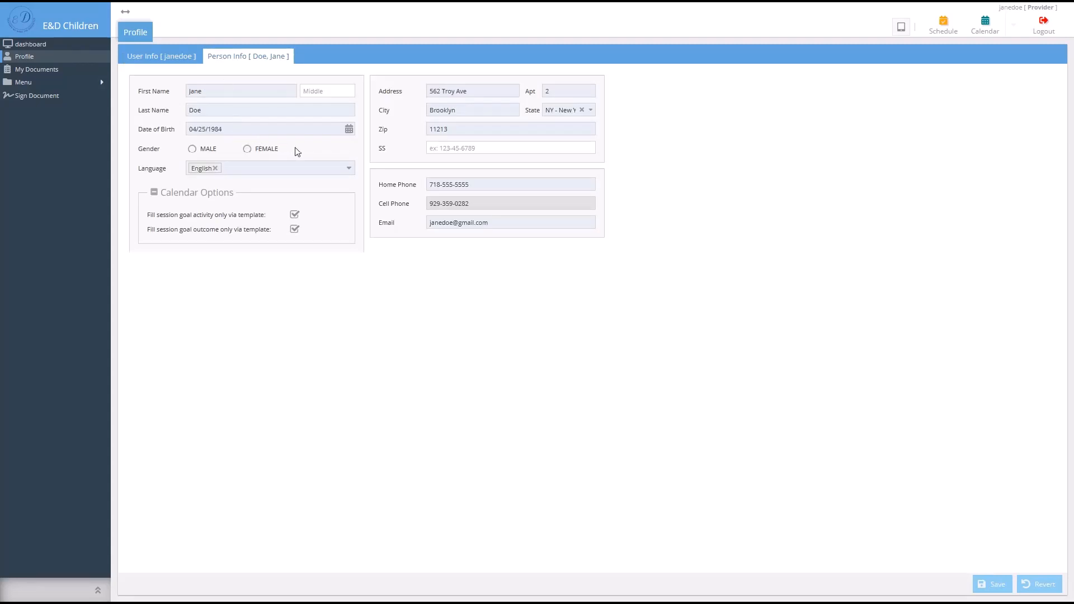
left_click(60, 69)
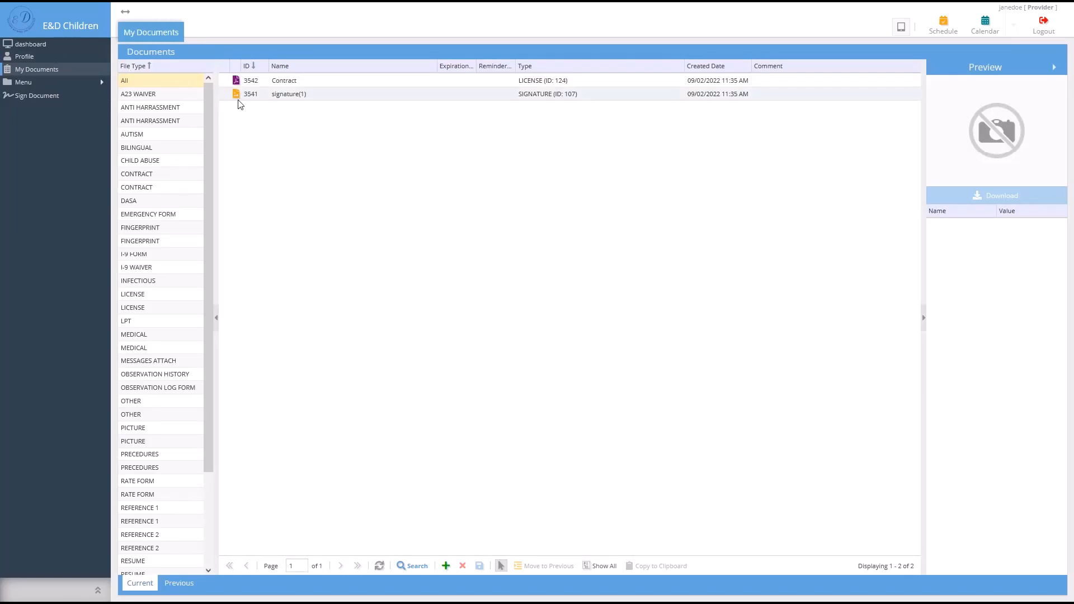
- Expand the menu, review My Invoices and My Reports, then open the empty current Cases list
left_click(50, 82)
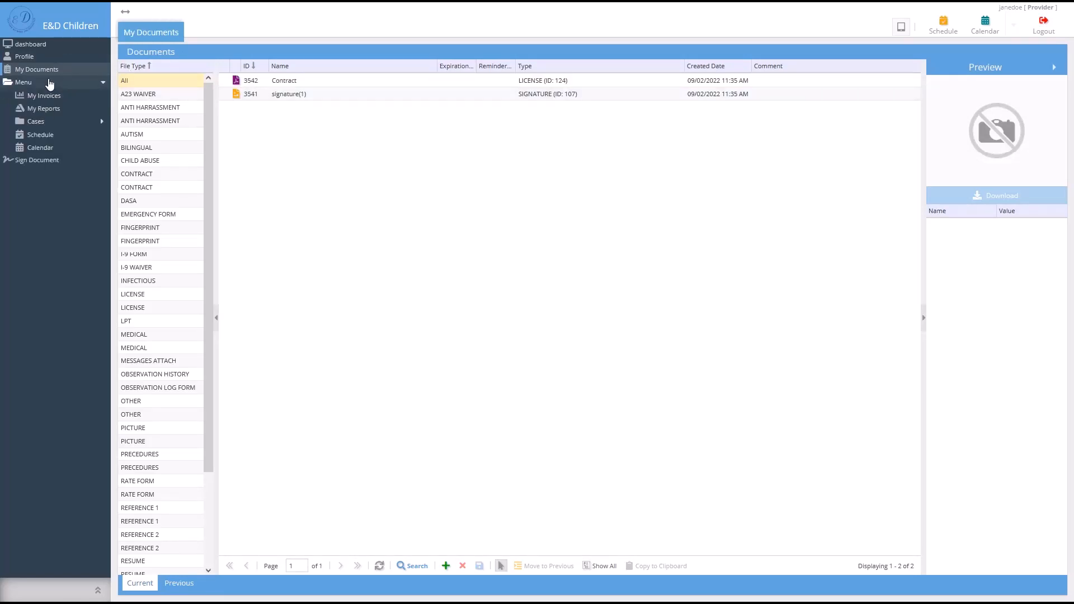
left_click(58, 96)
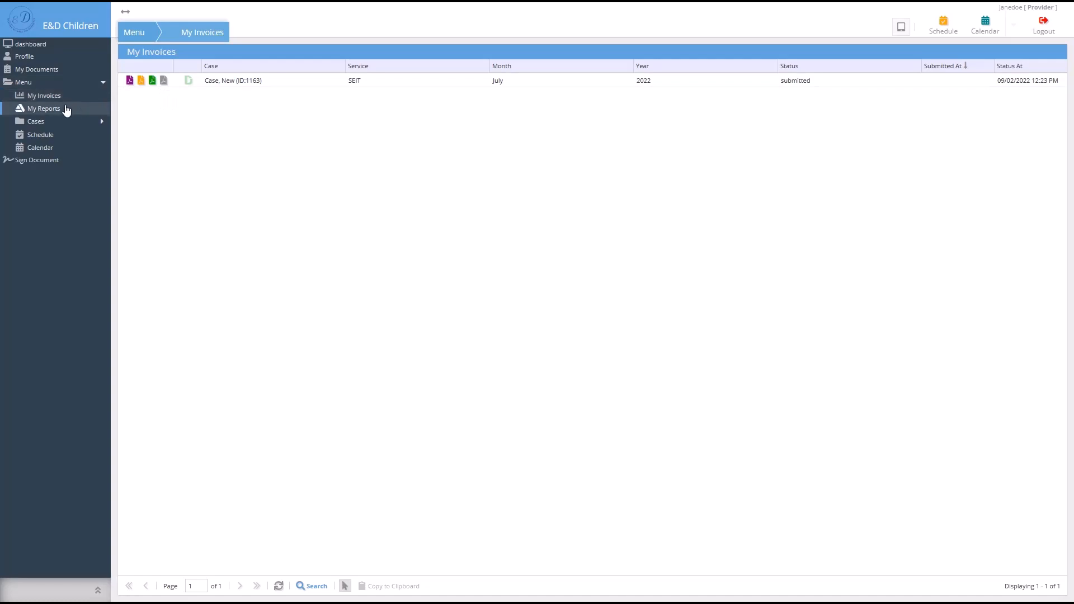
left_click(65, 110)
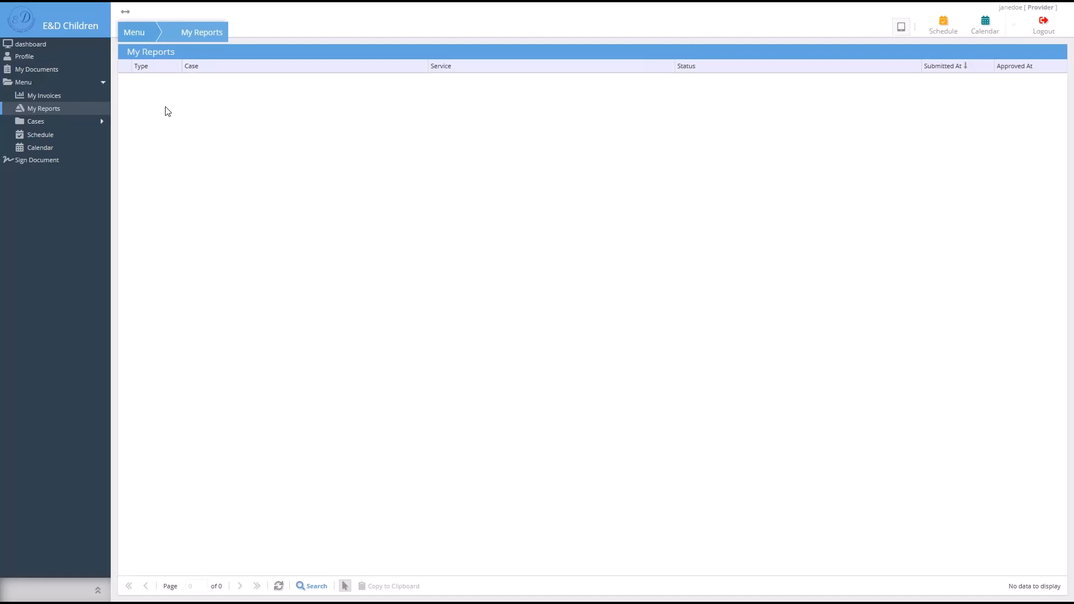
left_click(99, 122)
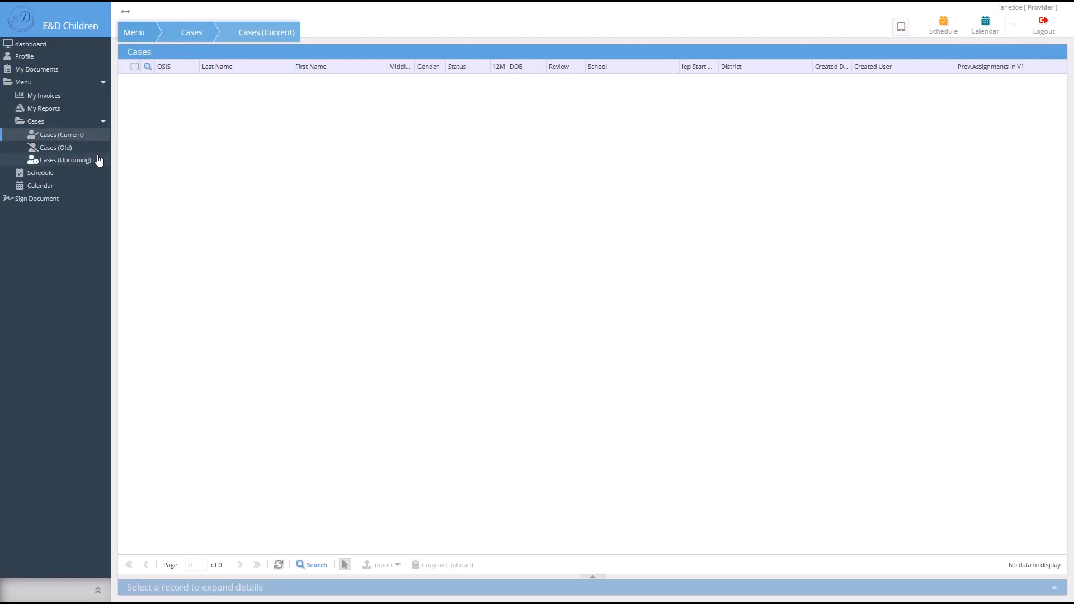
- Browse upcoming, current and old cases, then open the single old case's Overview details
left_click(83, 161)
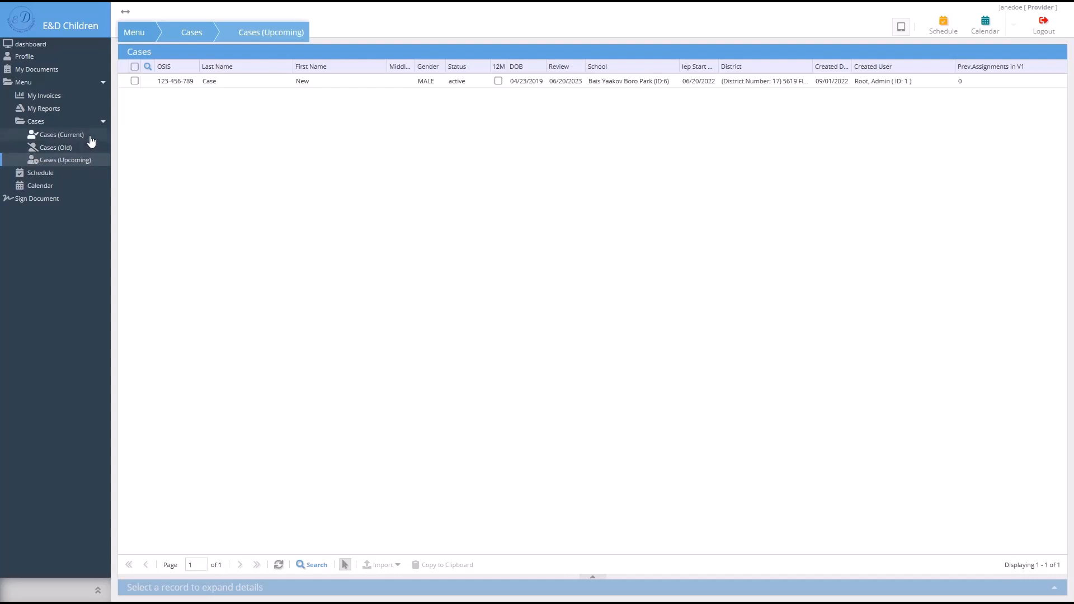
left_click(91, 140)
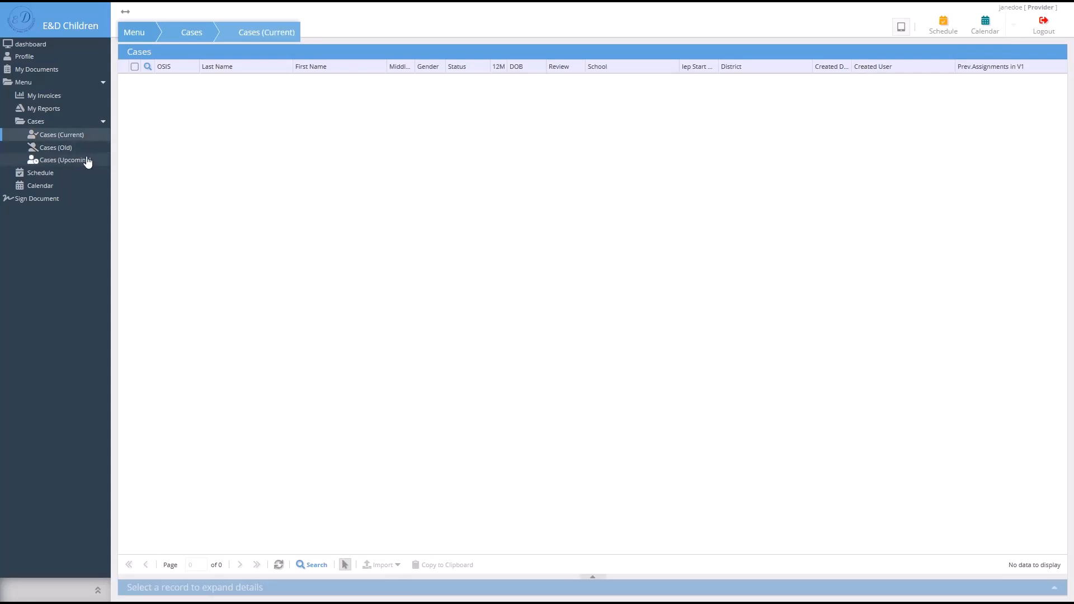
left_click(84, 148)
left_click(221, 81)
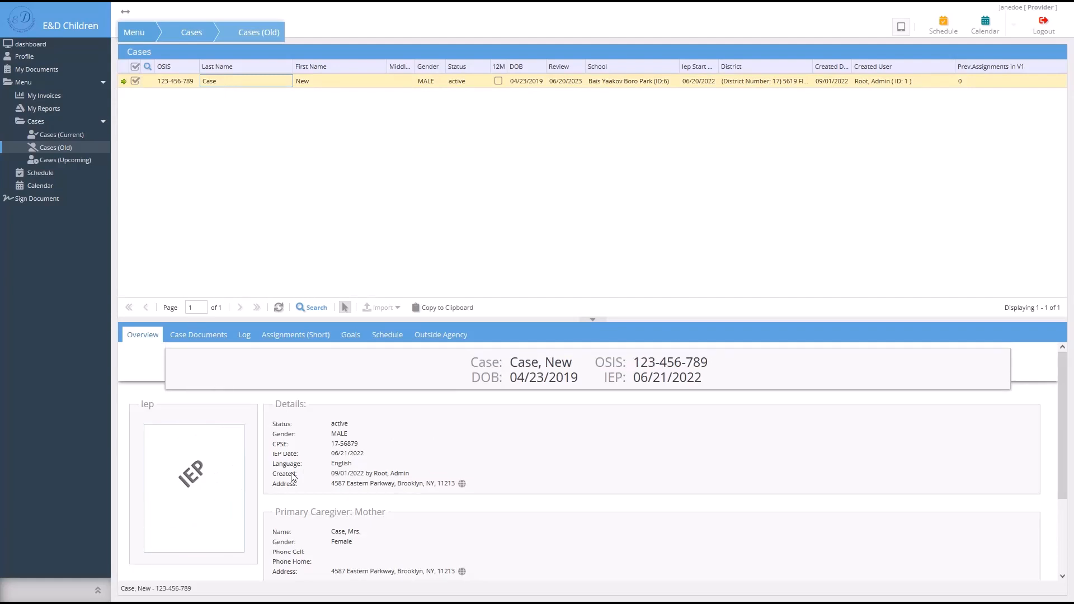
- Review the case's Documents, Log, Assignments and Goals (expanding goal 3482), then its Schedule
left_click(196, 336)
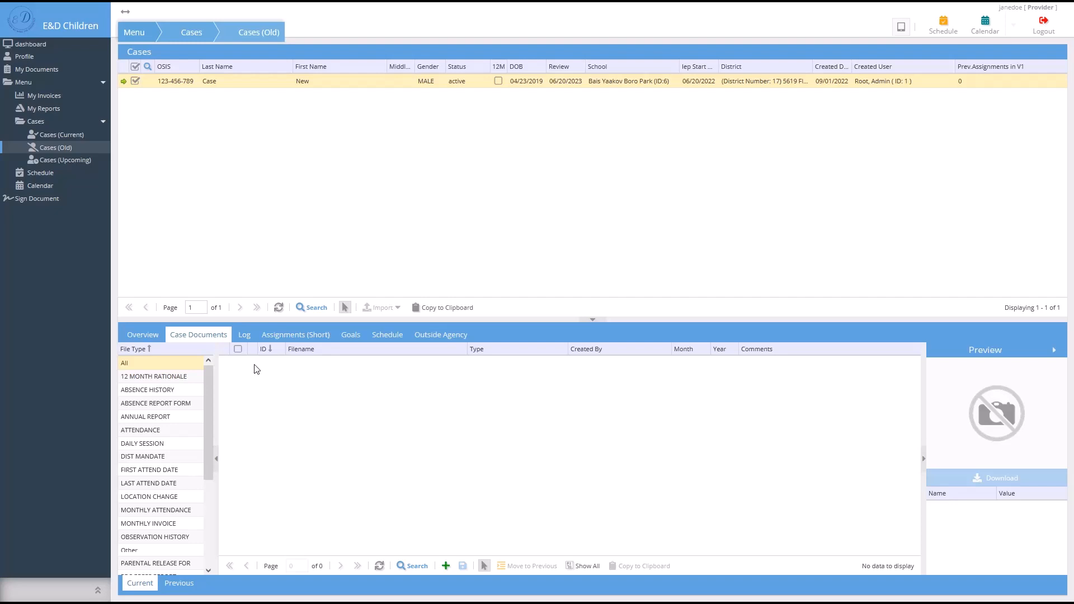
left_click(246, 338)
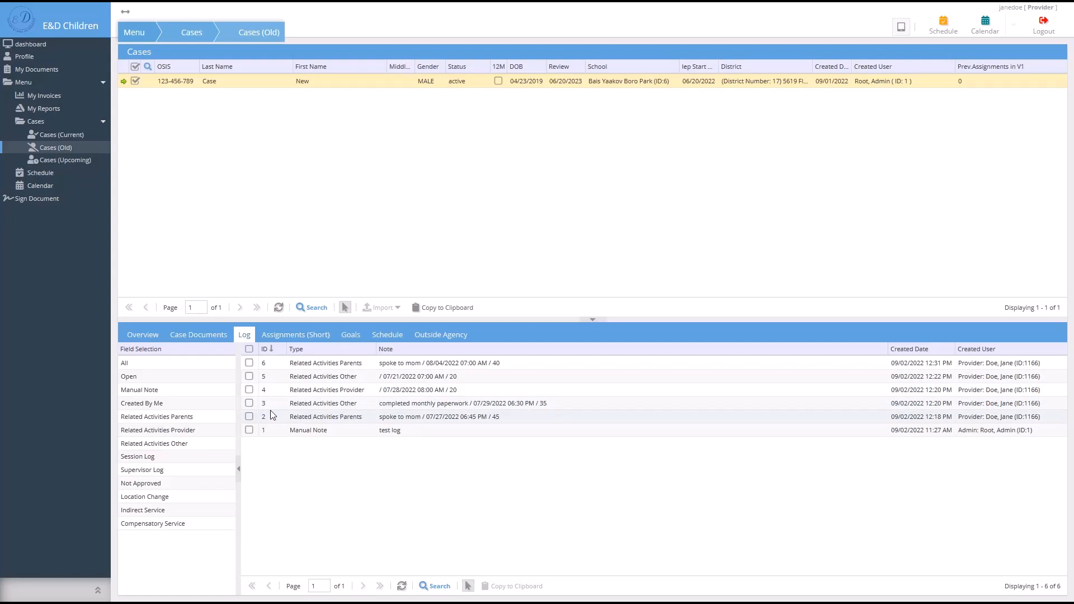
left_click(320, 339)
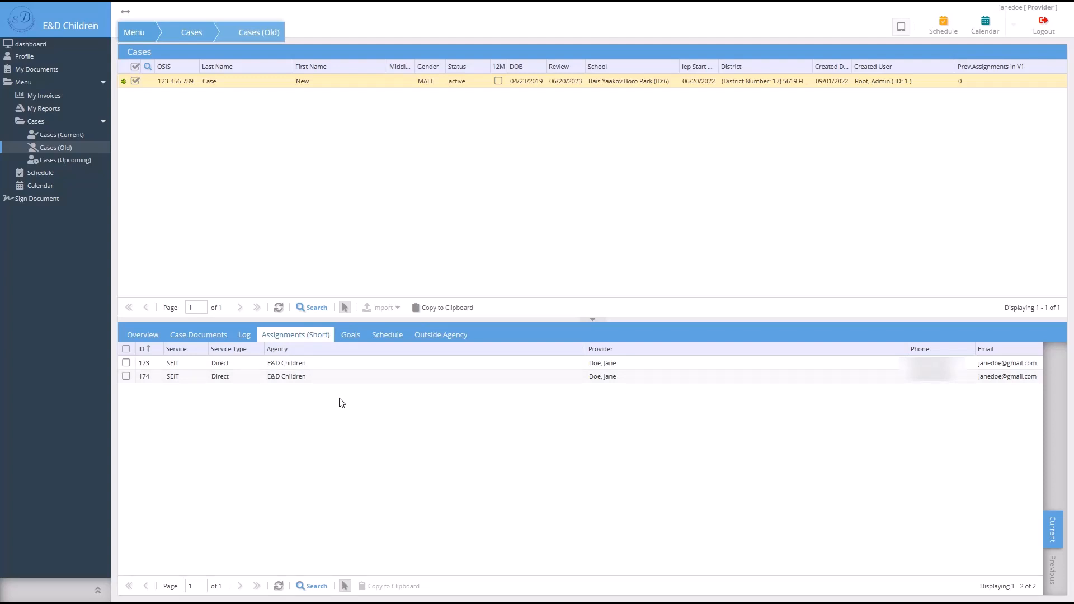
left_click(343, 339)
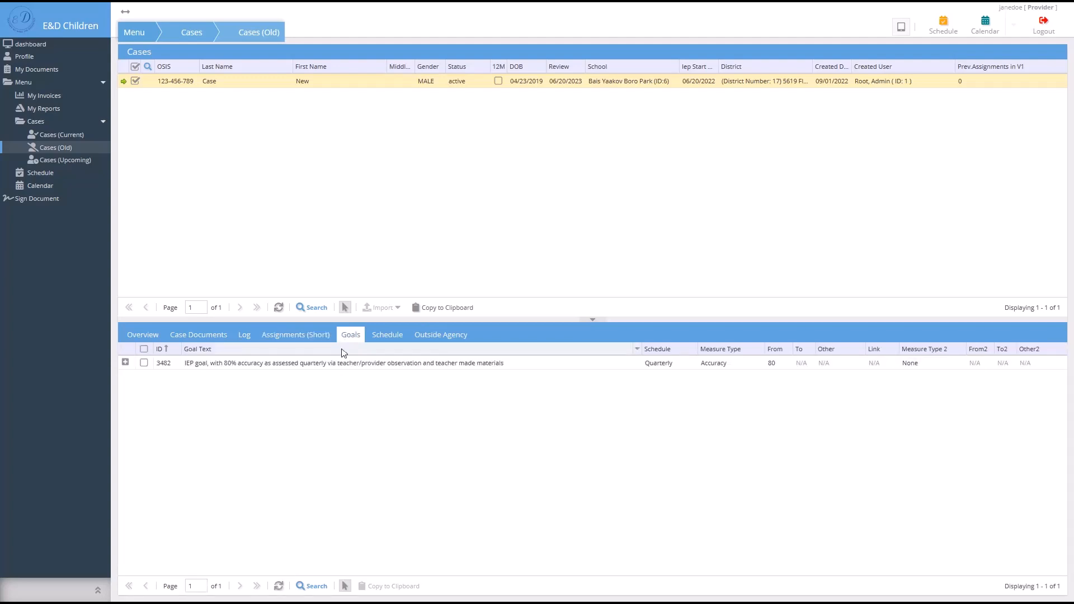
left_click(126, 362)
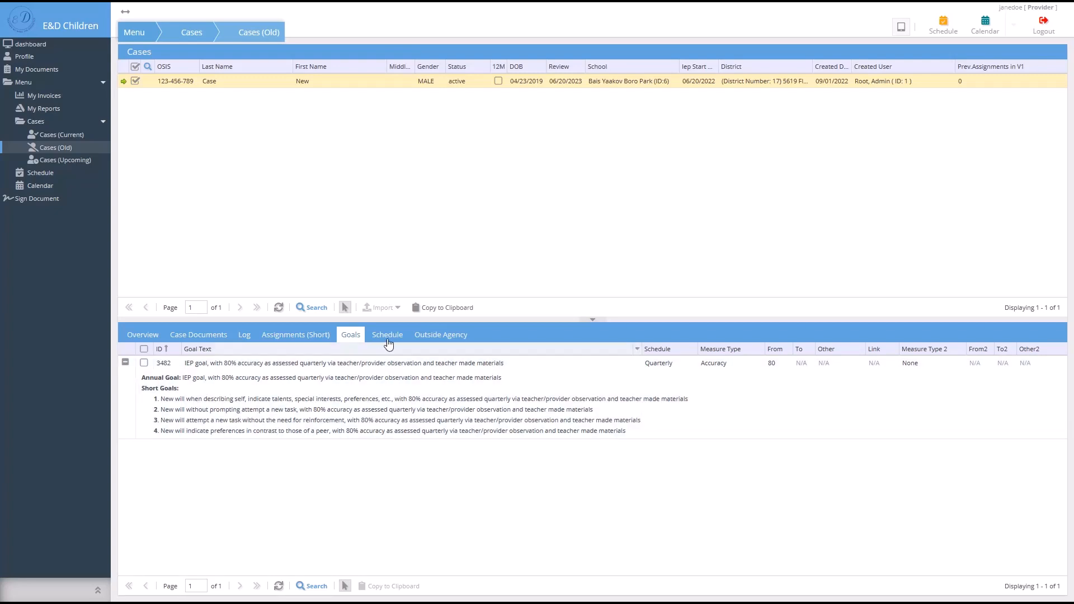
left_click(388, 337)
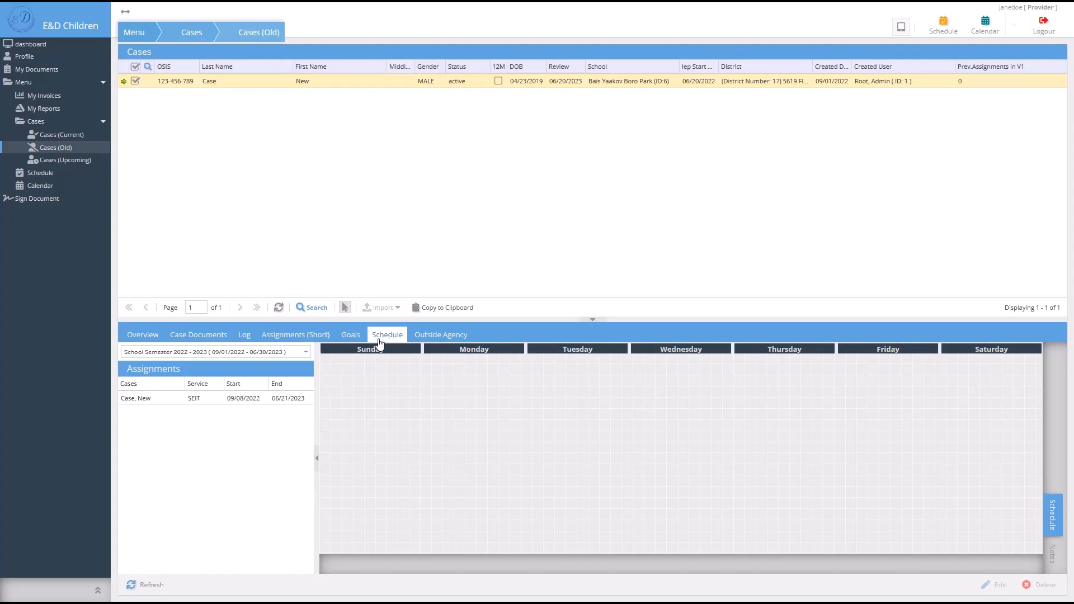
- Leave the semester unchanged and view the Miracle Care and Kids Care Speech Therapy mandates
left_click(305, 352)
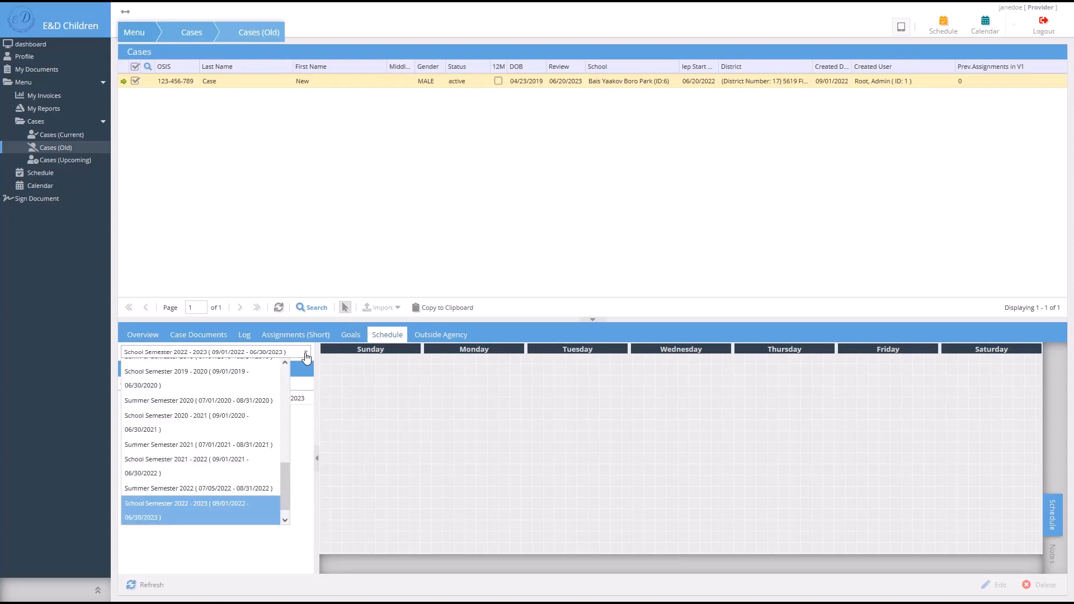
left_click(305, 353)
left_click(431, 338)
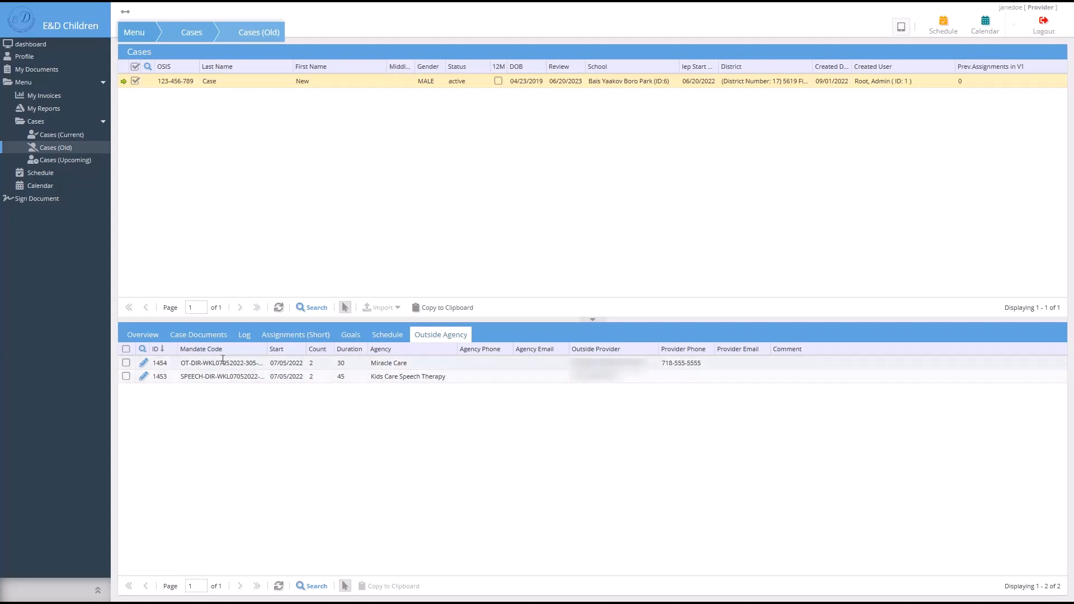
- Add 'New Provider' as the outside provider on the Miracle Care OT mandate and save it
left_click(143, 364)
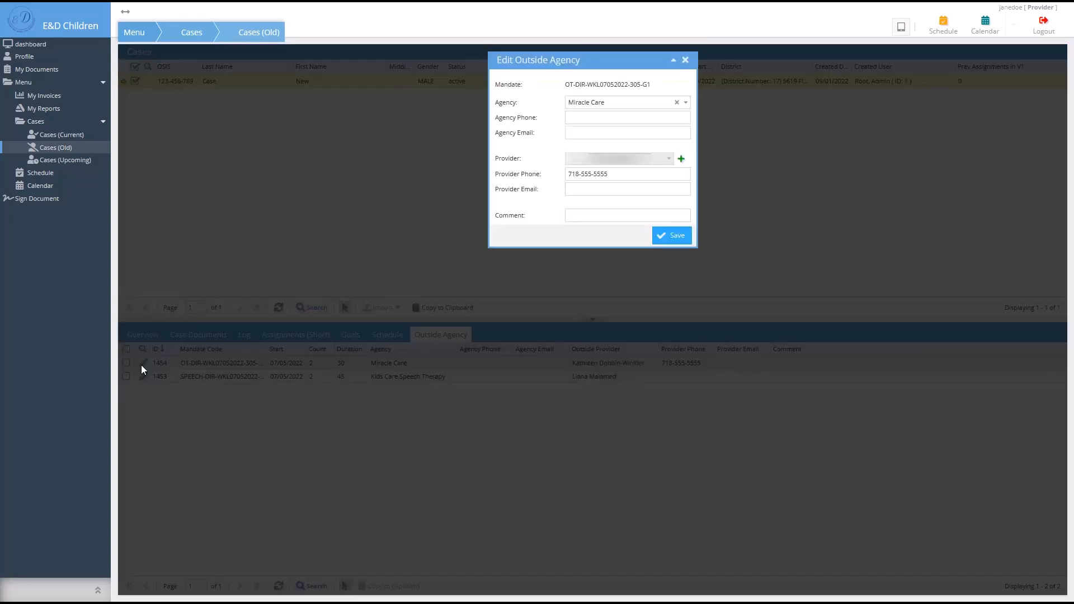
left_click(686, 103)
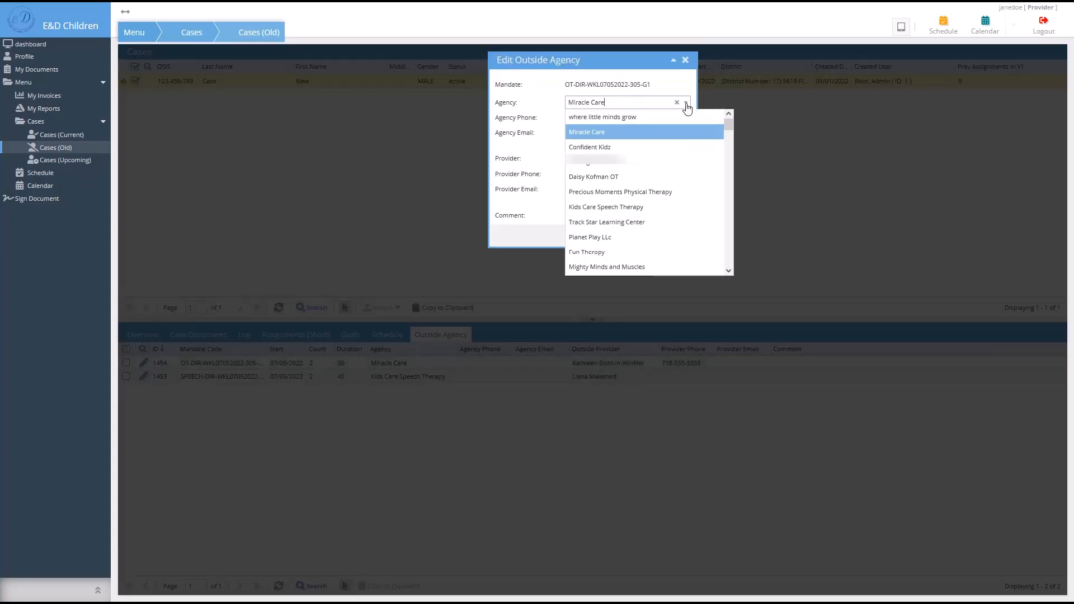
left_click(687, 106)
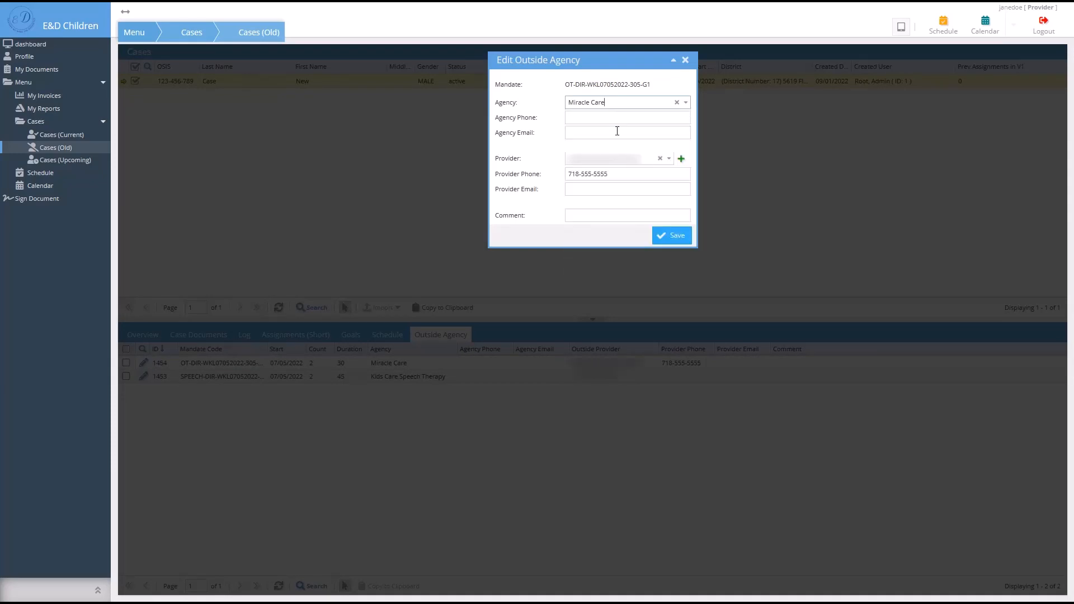
left_click(669, 159)
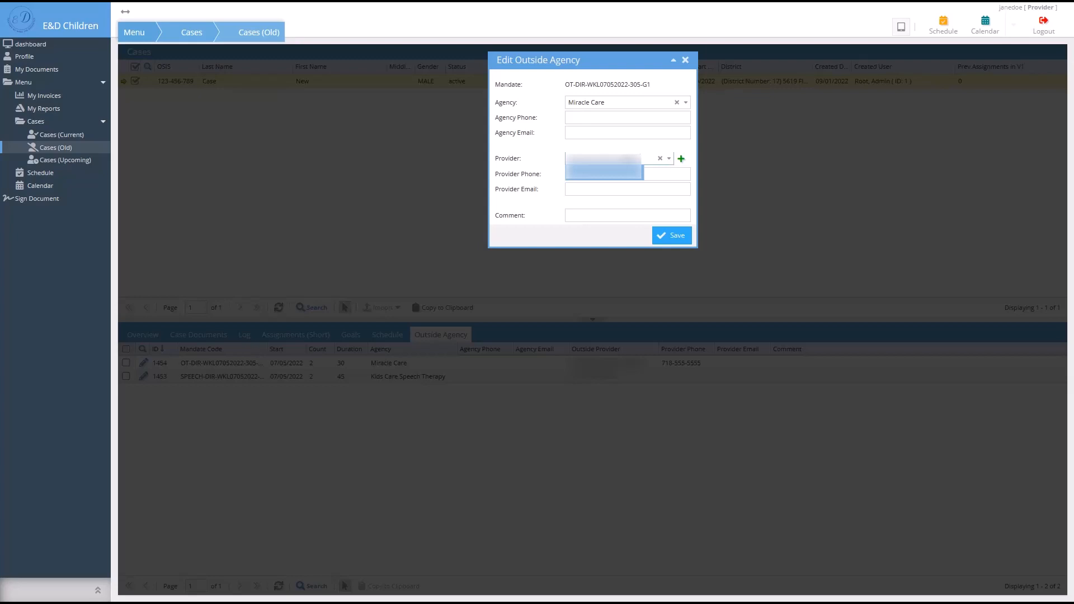
left_click(681, 160)
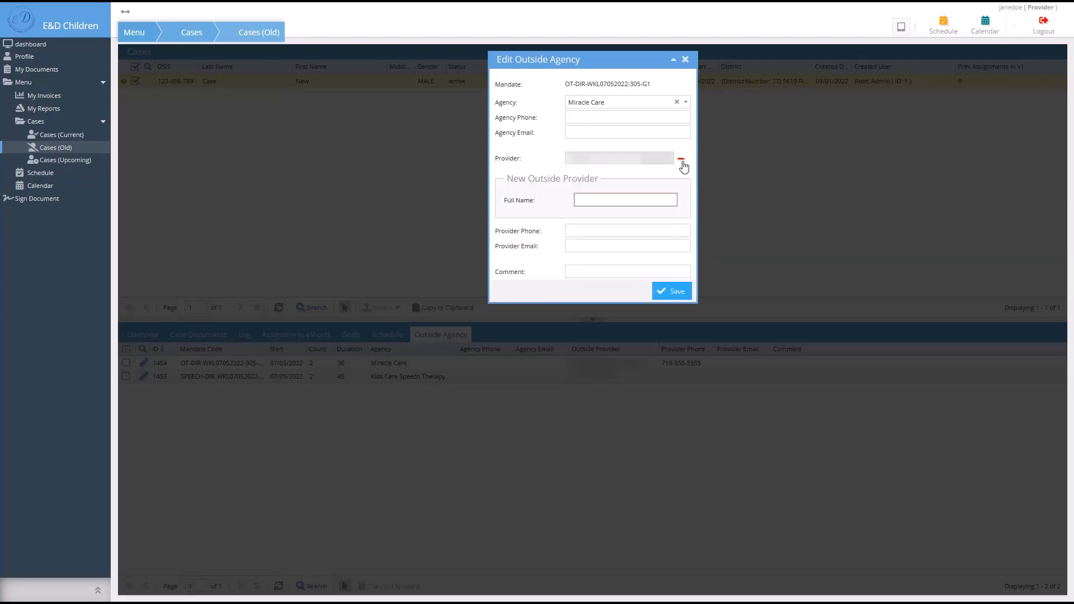
left_click(592, 199)
type("New Provider")
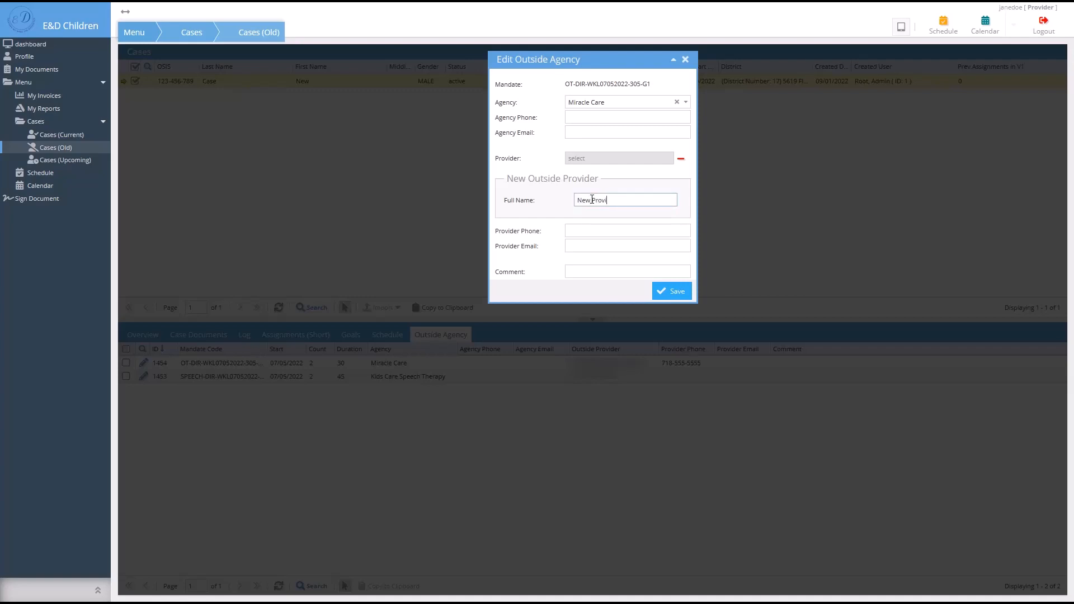
left_click(636, 234)
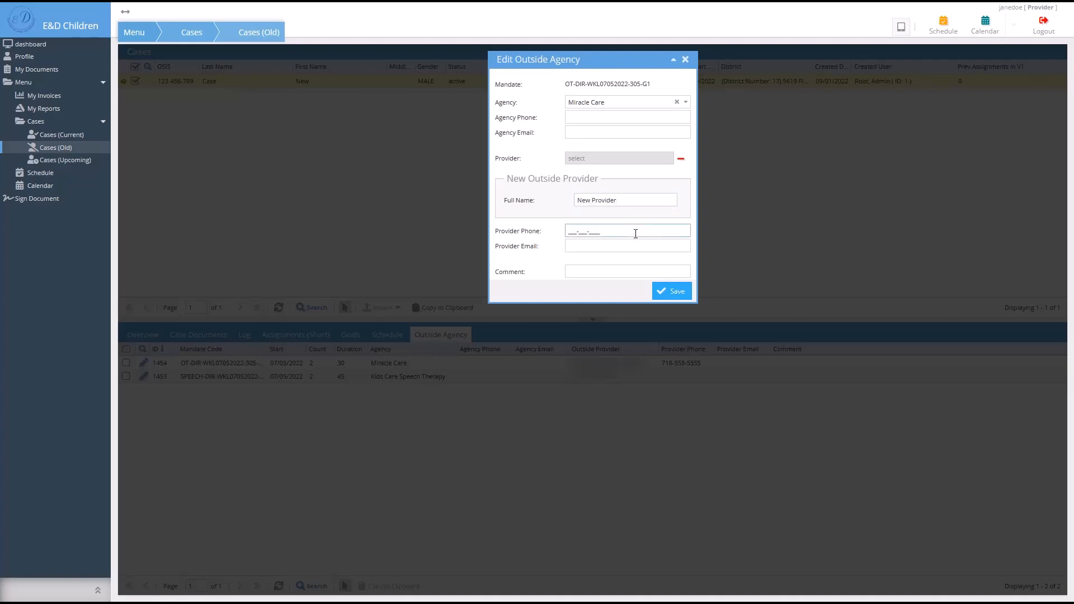
left_click(664, 291)
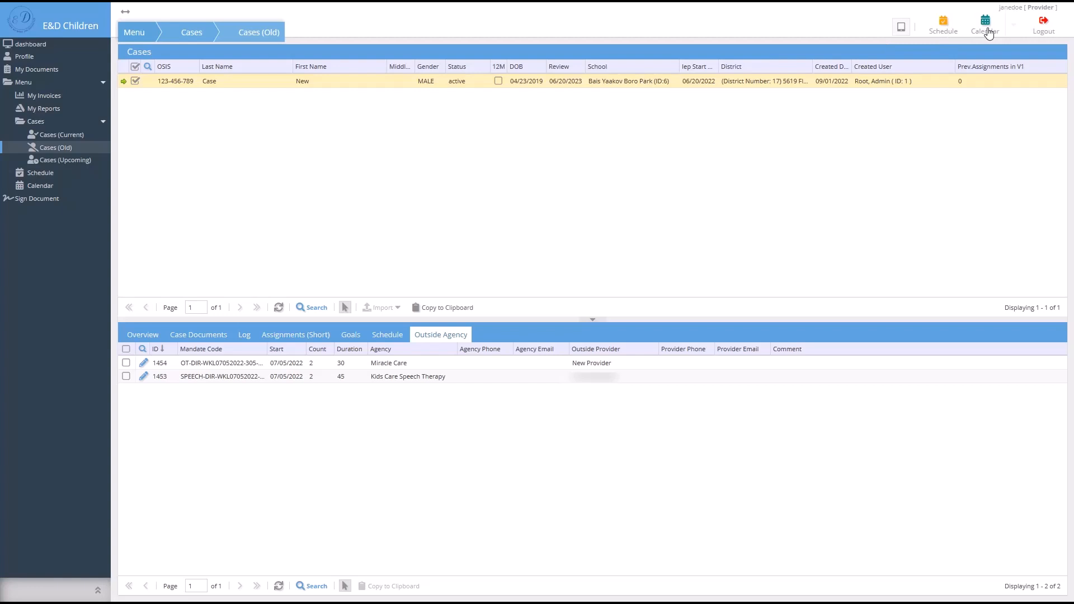
- Go to the weekly schedule page and start a new schedule for the Case, New assignment
left_click(50, 205)
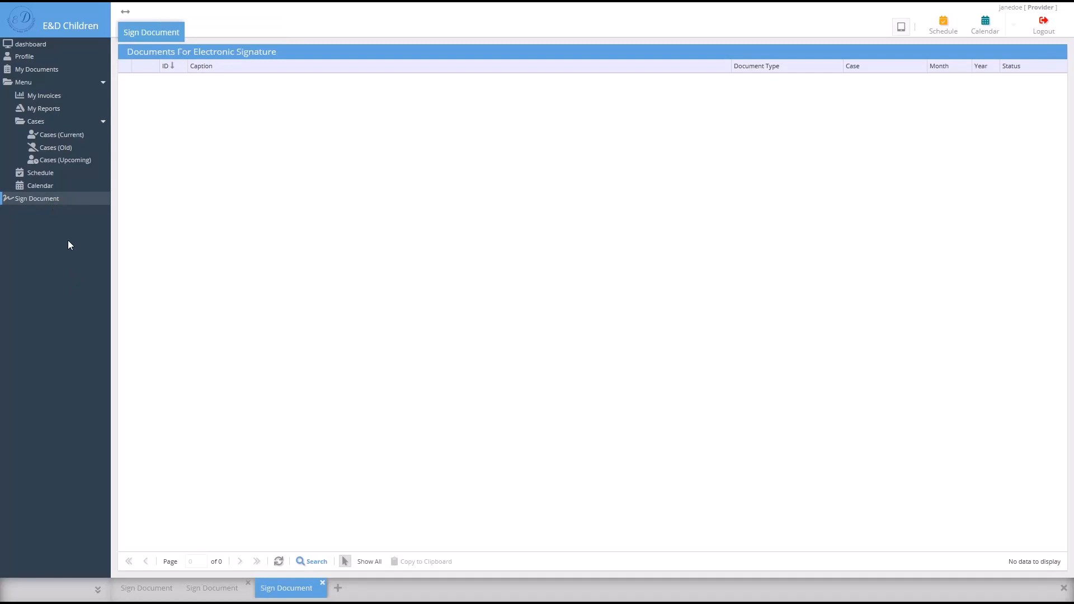
left_click(942, 29)
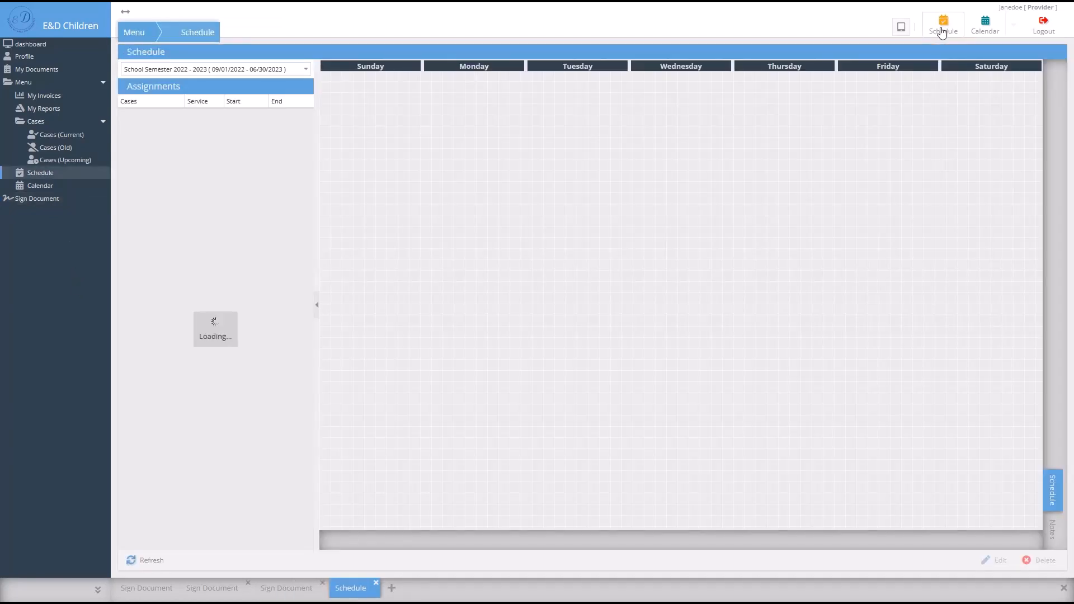
left_click(165, 123)
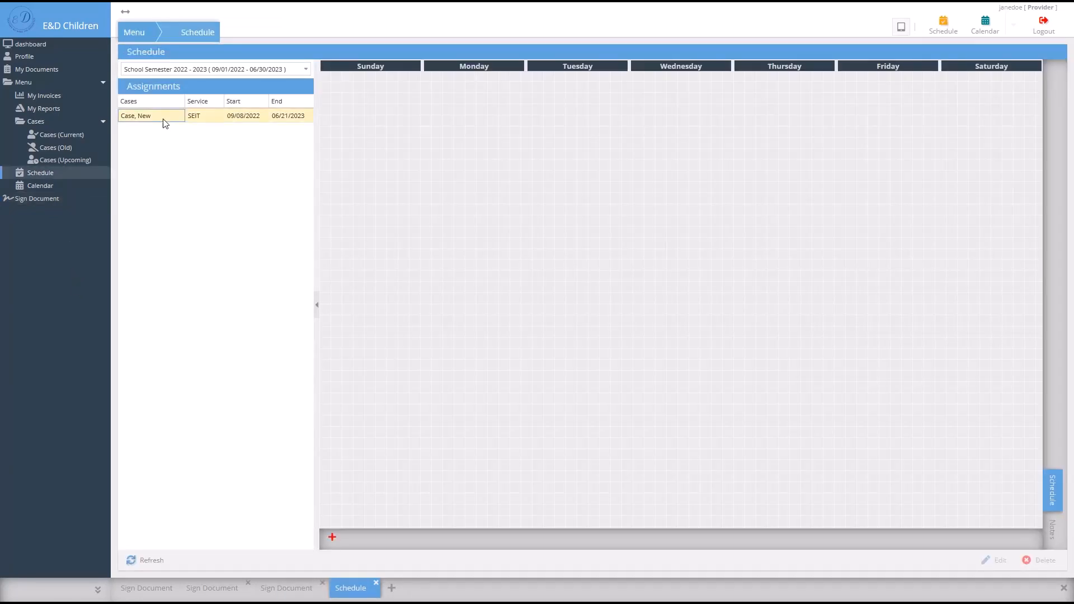
left_click(332, 538)
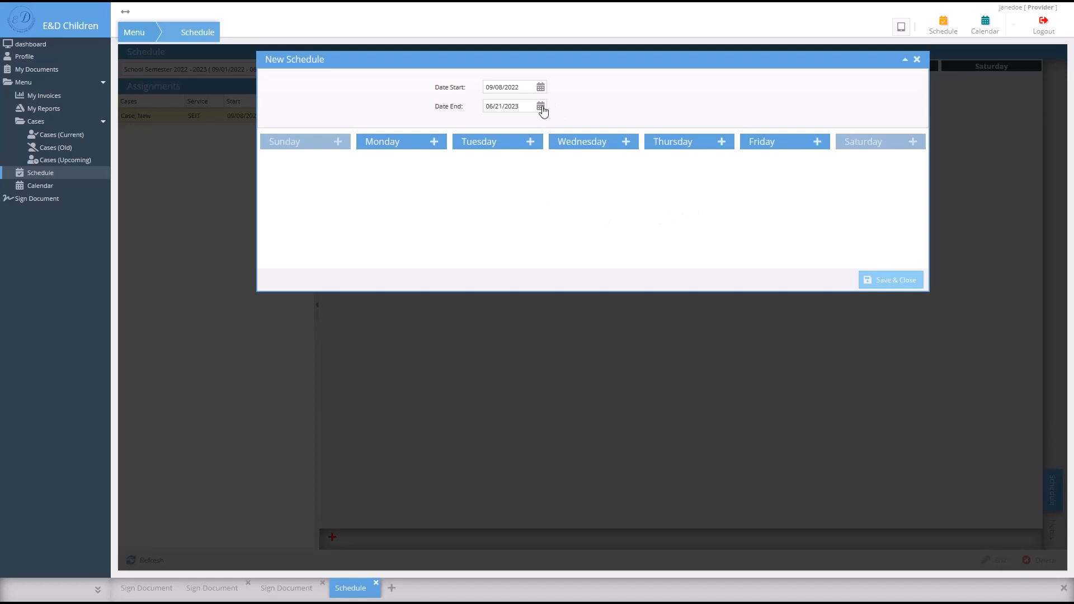
- Add Monday–Friday 60-minute sessions, Monday at 08:45 AM and Tuesday–Friday at 09:30 AM, and save
left_click(435, 143)
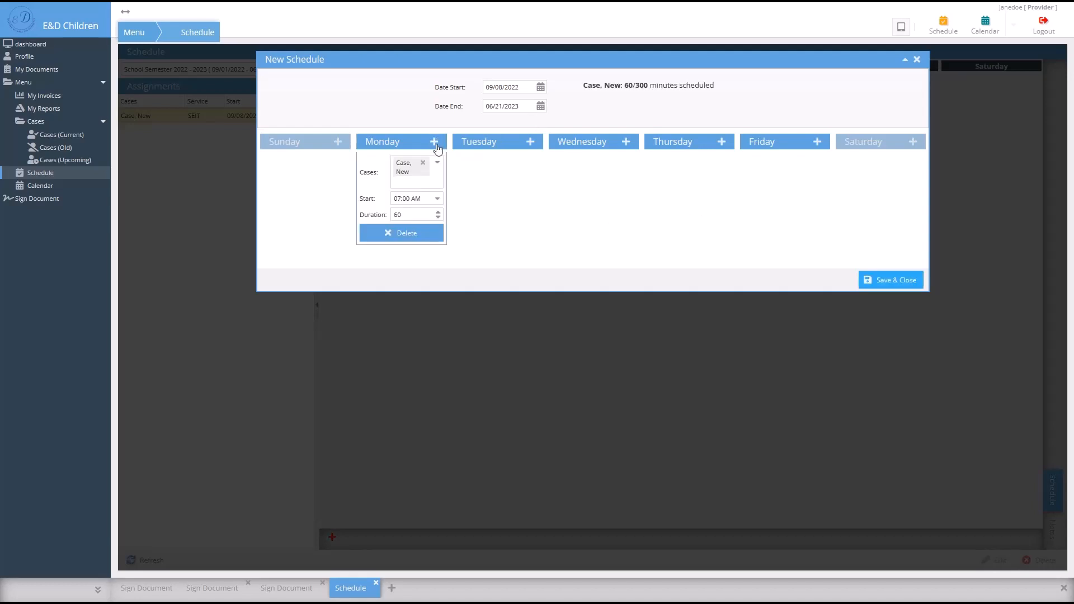
left_click(437, 201)
left_click(437, 200)
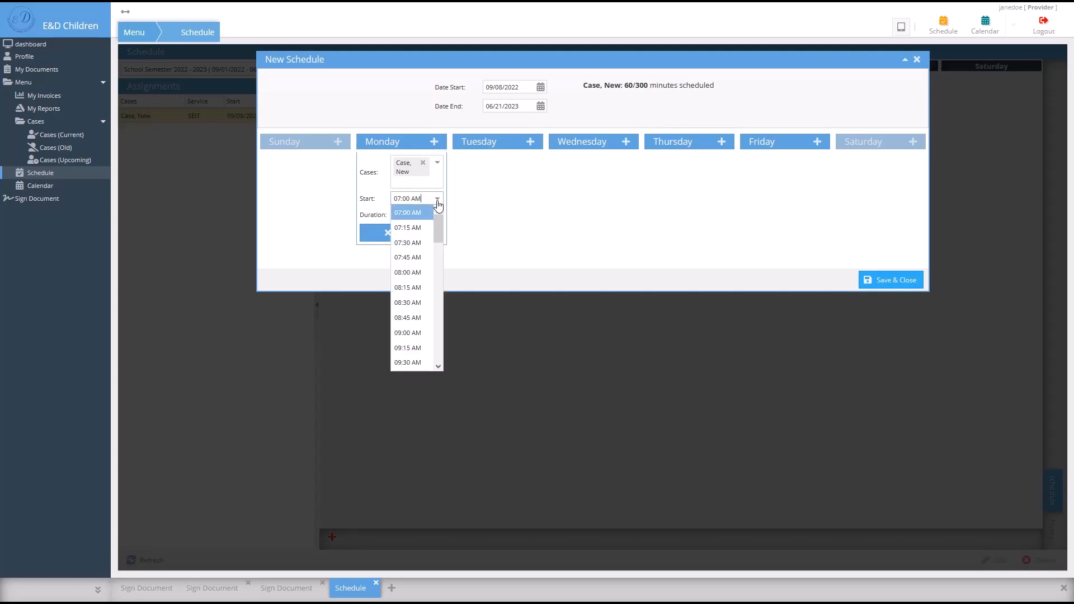
left_click(408, 317)
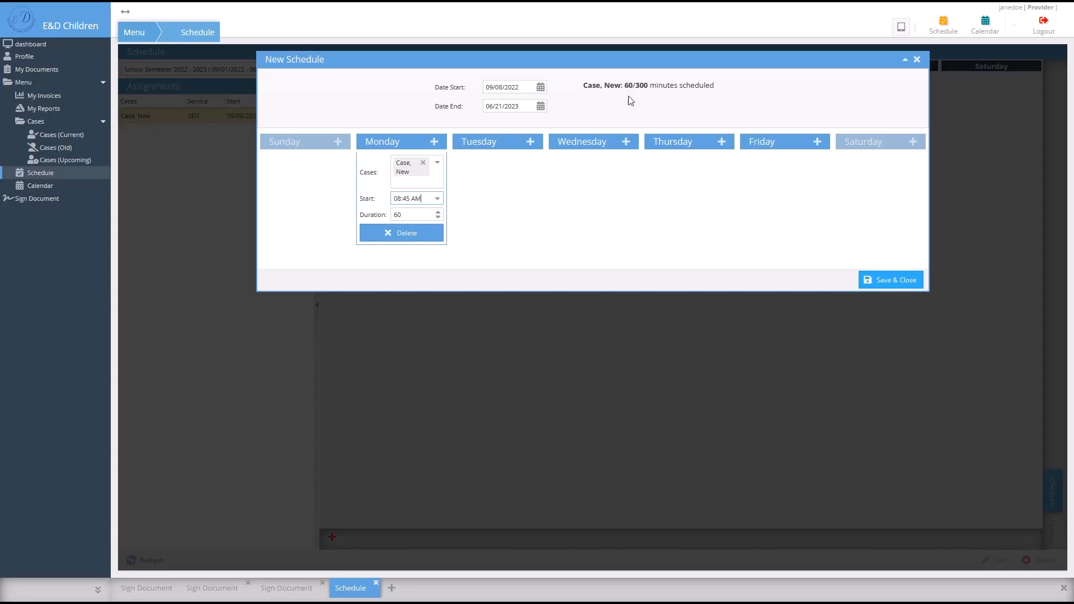
left_click(530, 142)
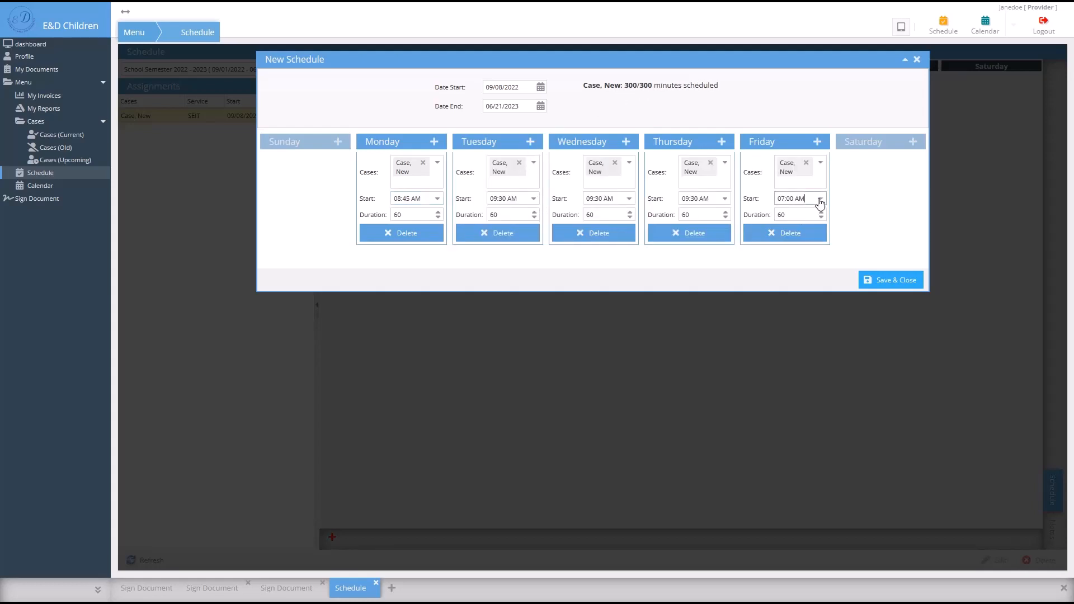
left_click(820, 198)
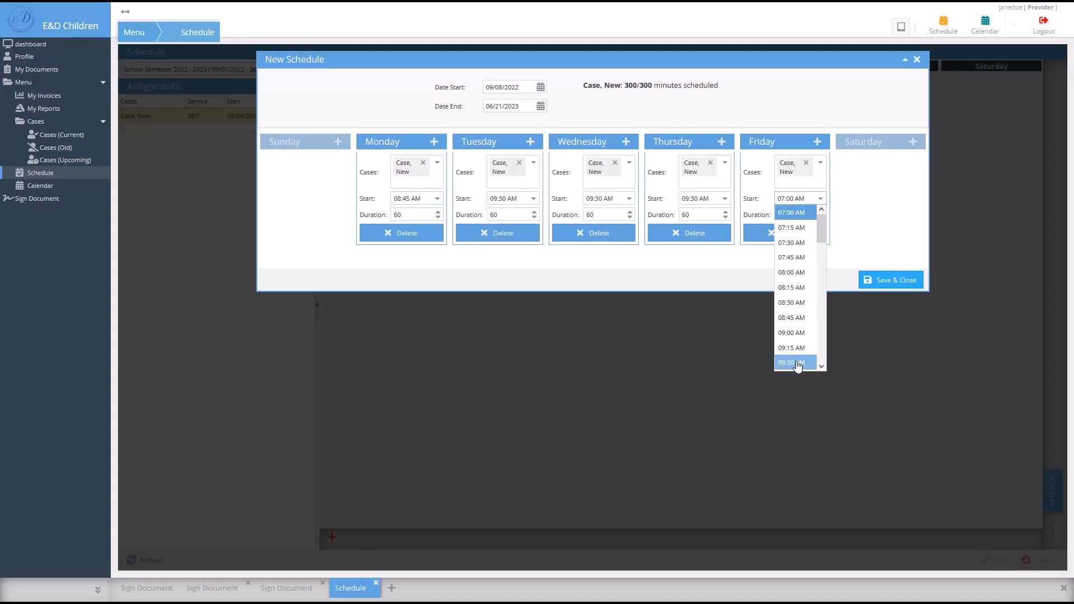
left_click(801, 361)
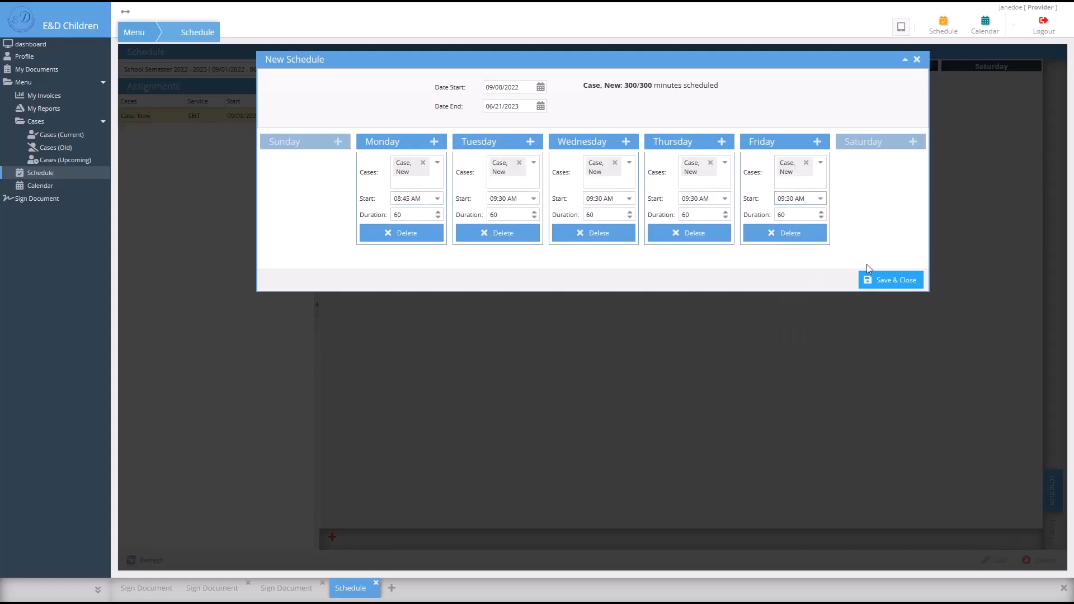
left_click(891, 283)
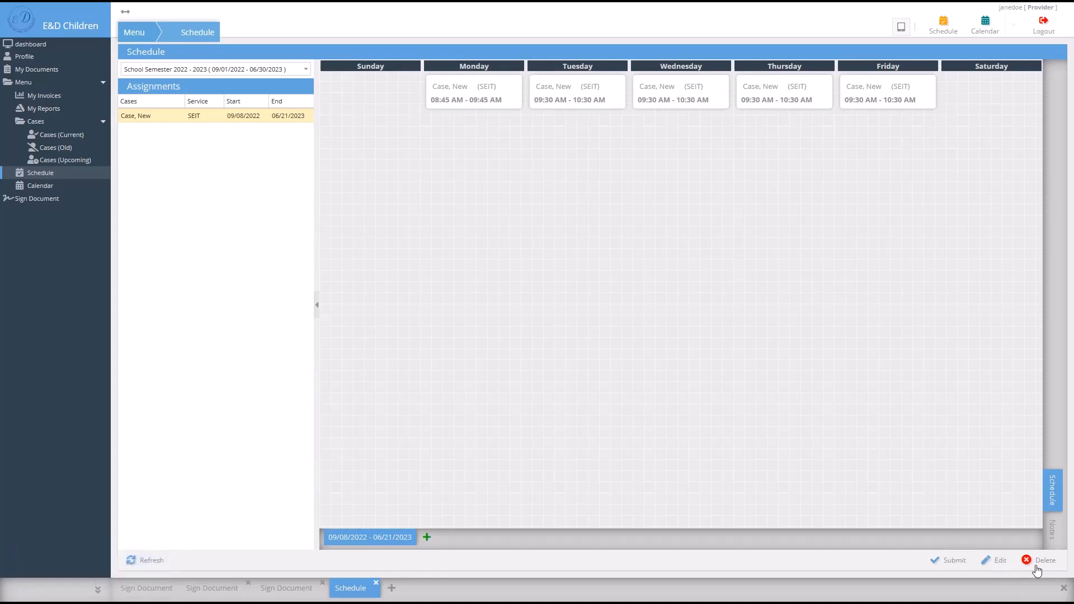
- Submit the schedule for approval, close the leftover Sign Document tabs and reload to see green sessions
left_click(946, 565)
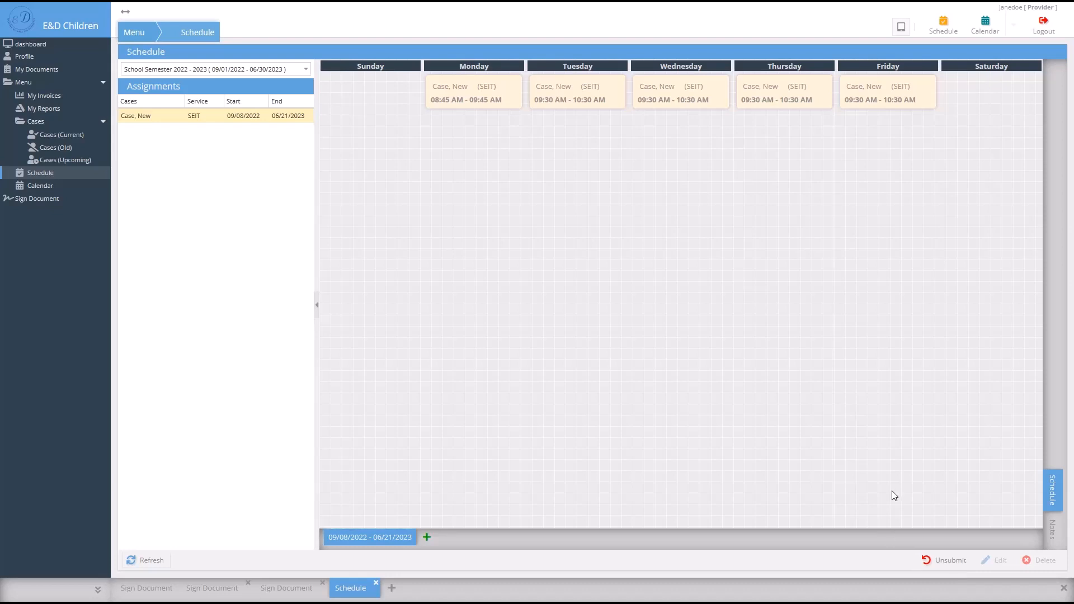
double_click(248, 583)
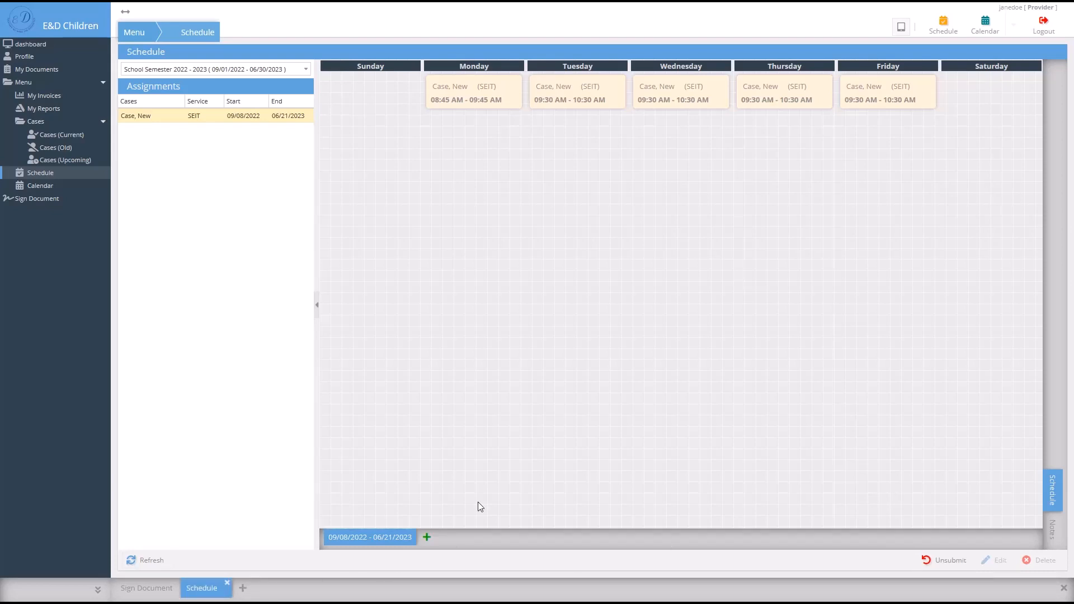
left_click(148, 560)
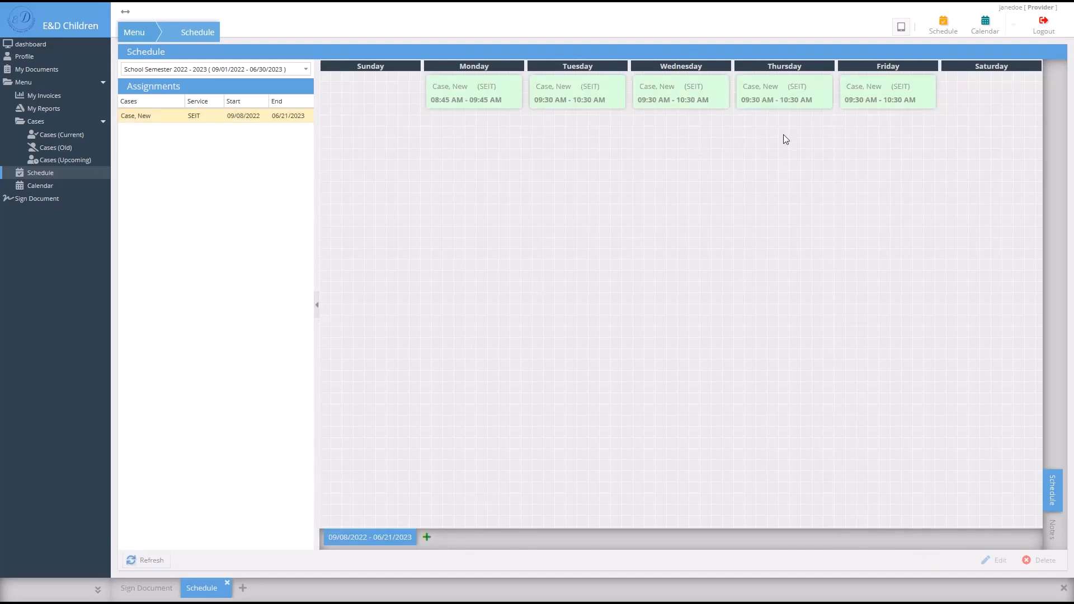
- In the calendar's Aug 7–13 2022 week, mark Monday's 9:30 AM Case, New session done
left_click(985, 31)
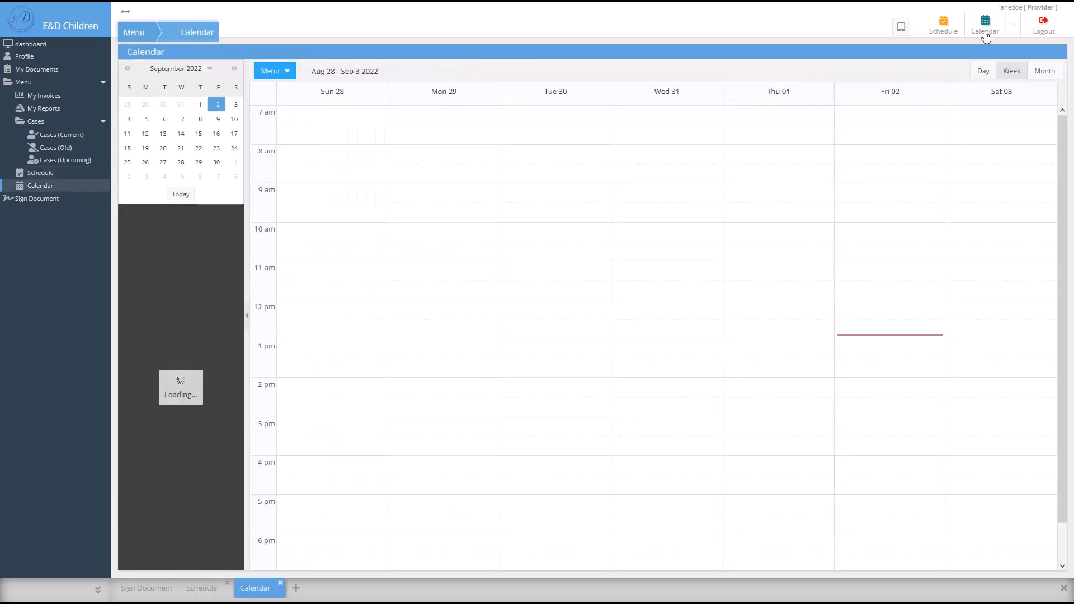
left_click(448, 234)
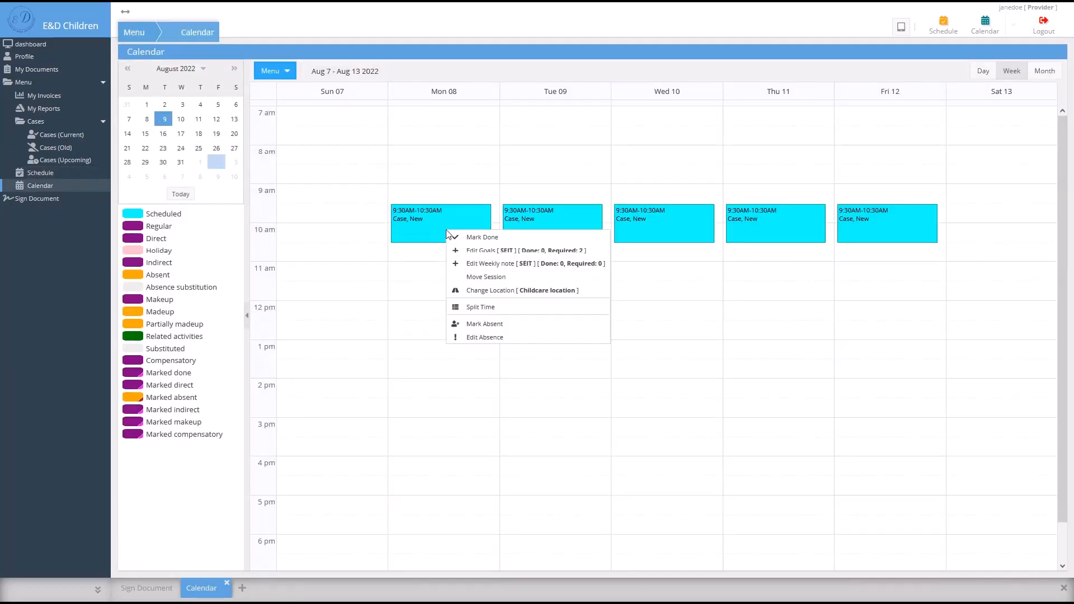
left_click(534, 240)
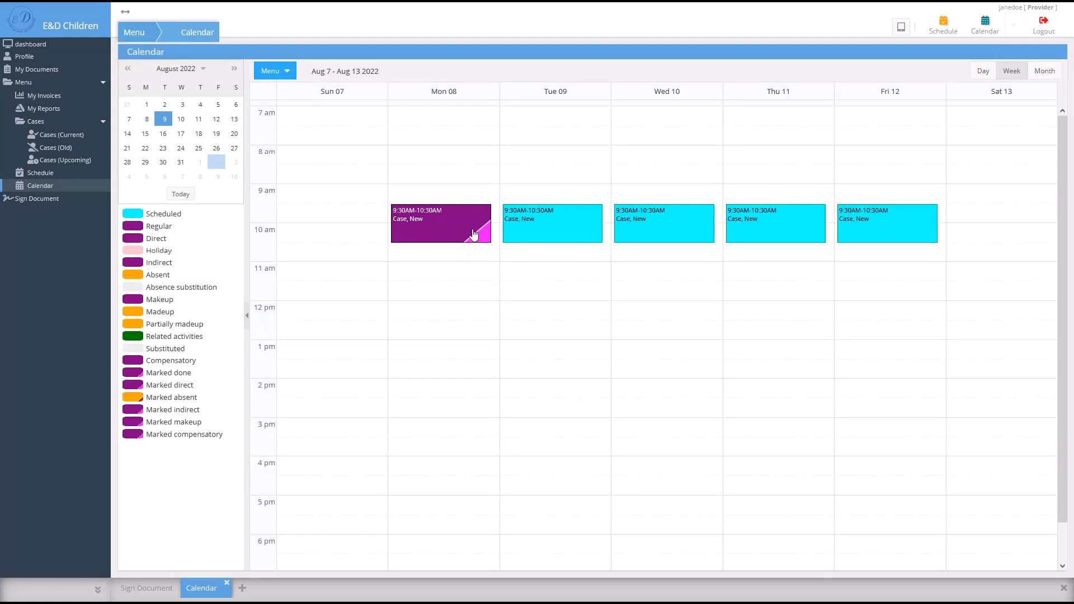
right_click(440, 239)
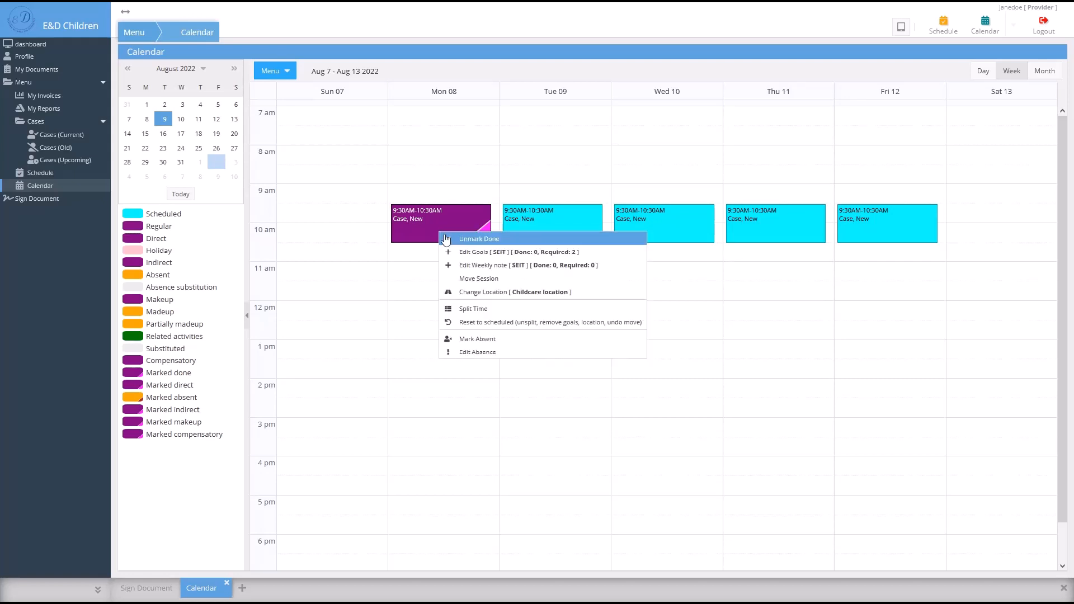
- Add the attempting-new-tasks goal with a Center Time activity, minimal repetition, followed class routines
left_click(571, 257)
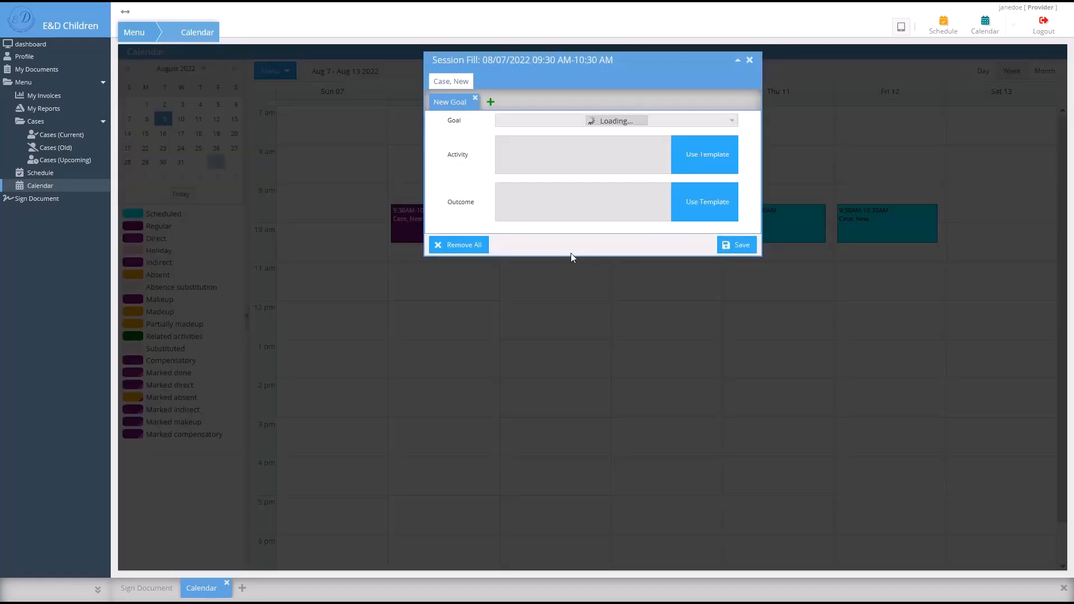
left_click(731, 120)
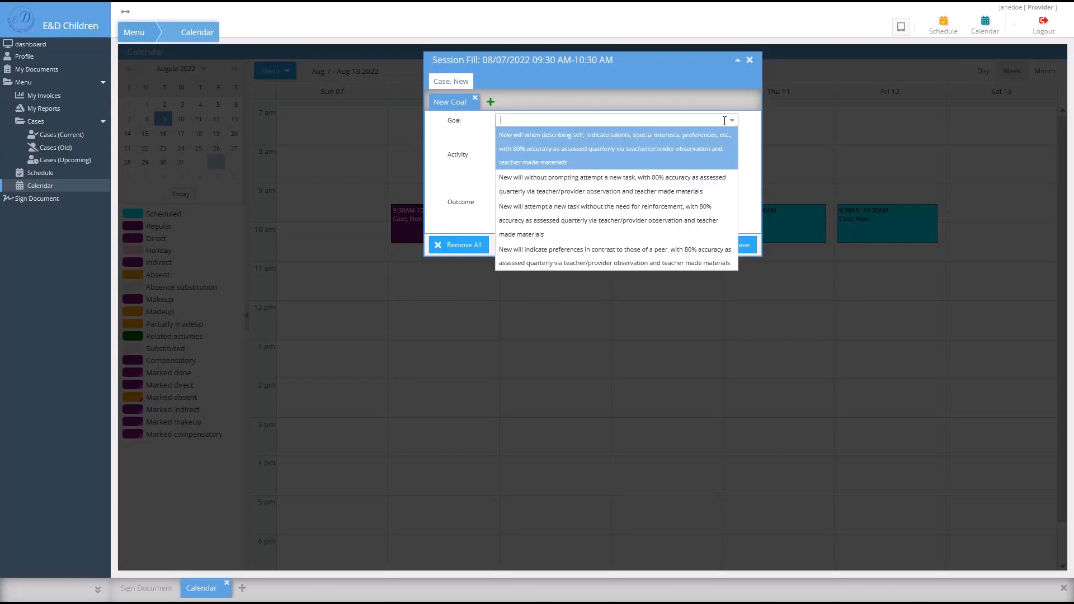
left_click(660, 181)
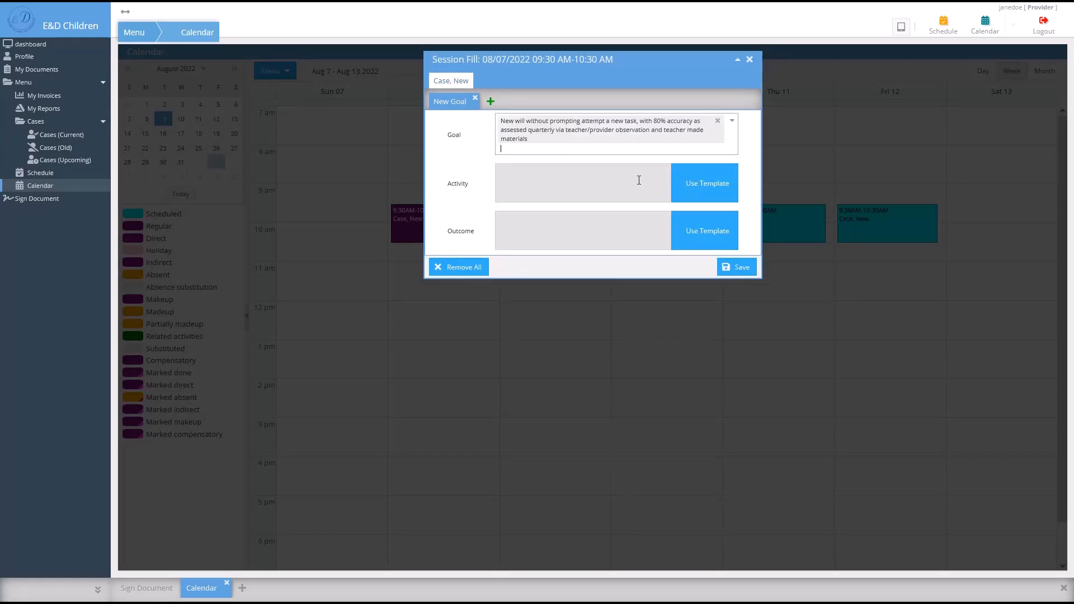
left_click(695, 193)
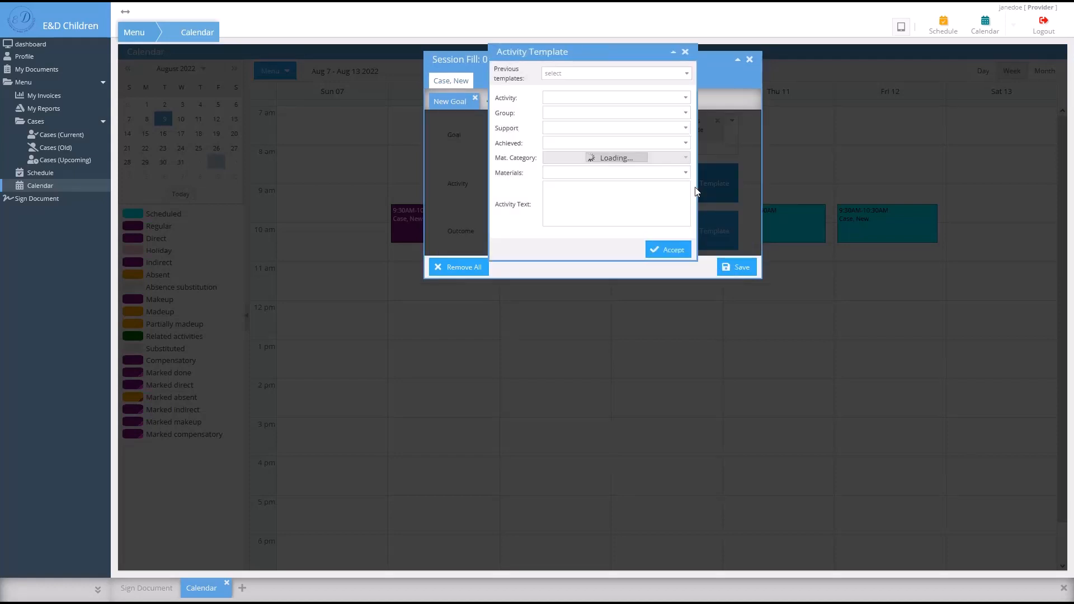
left_click(685, 99)
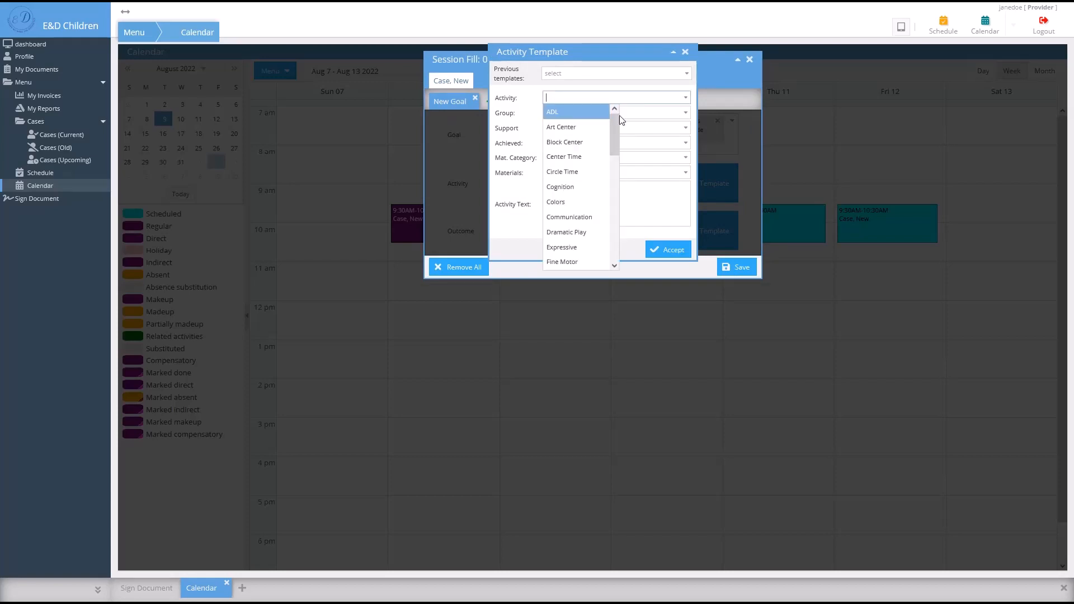
left_click(583, 155)
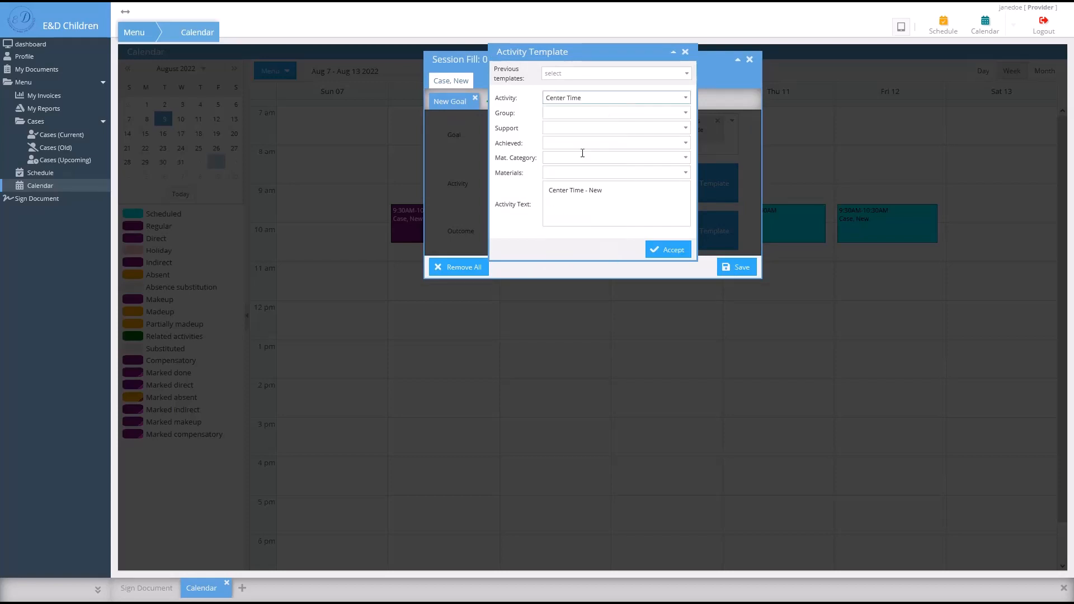
left_click(676, 128)
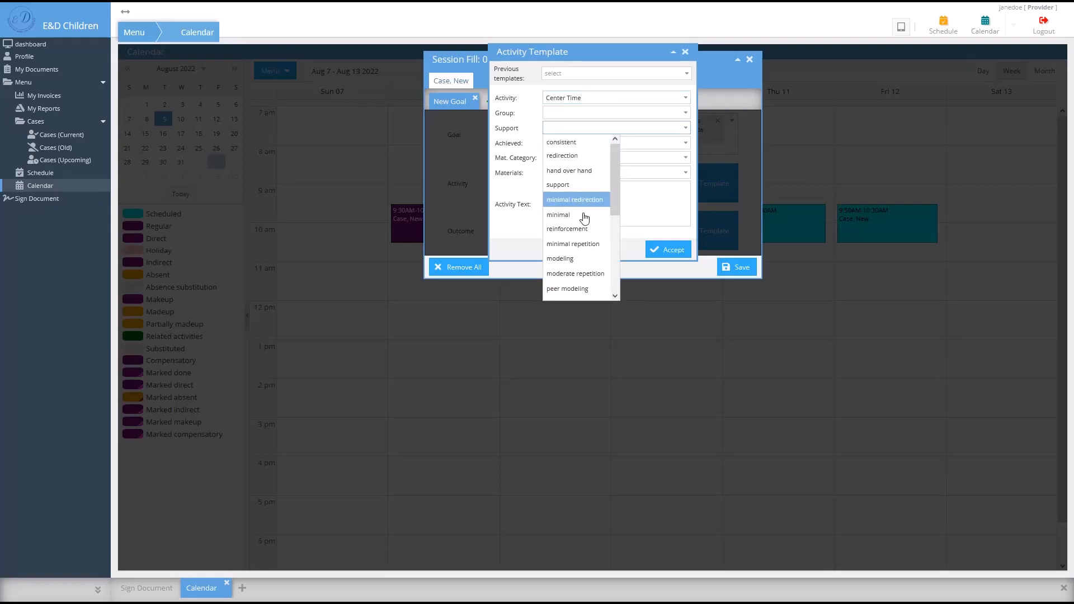
left_click(573, 244)
left_click(685, 144)
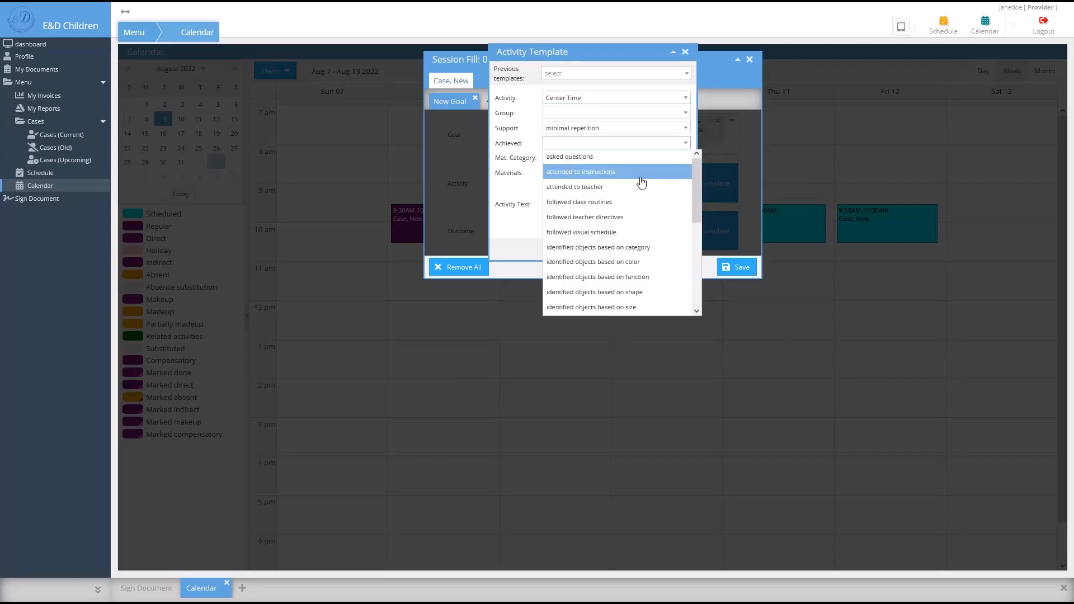
left_click(631, 204)
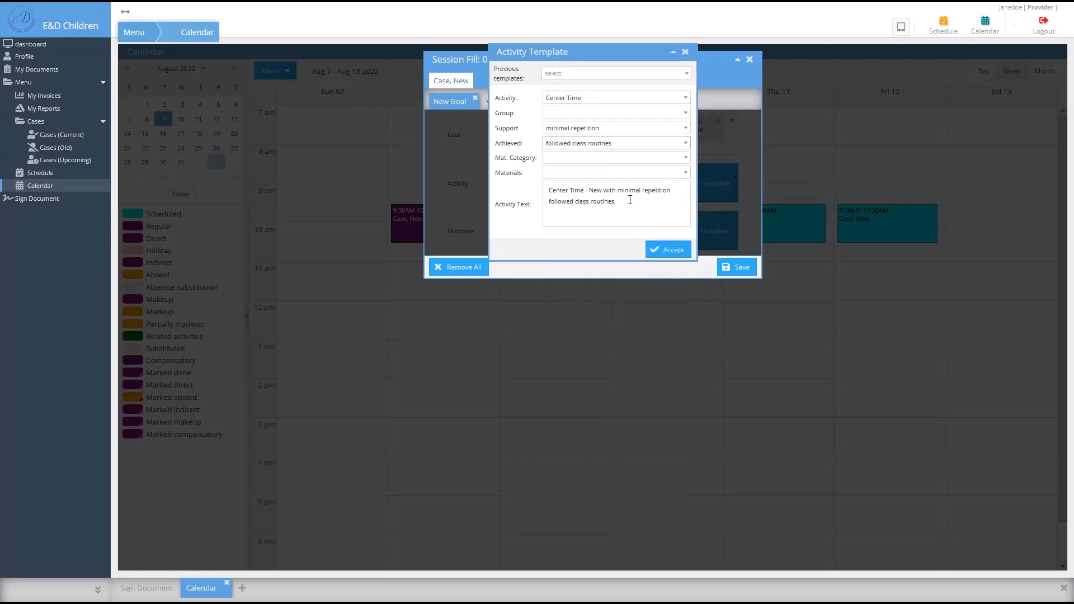
- Set material category General, material pictured objects, achievement shared materials, and accept the activity
left_click(683, 160)
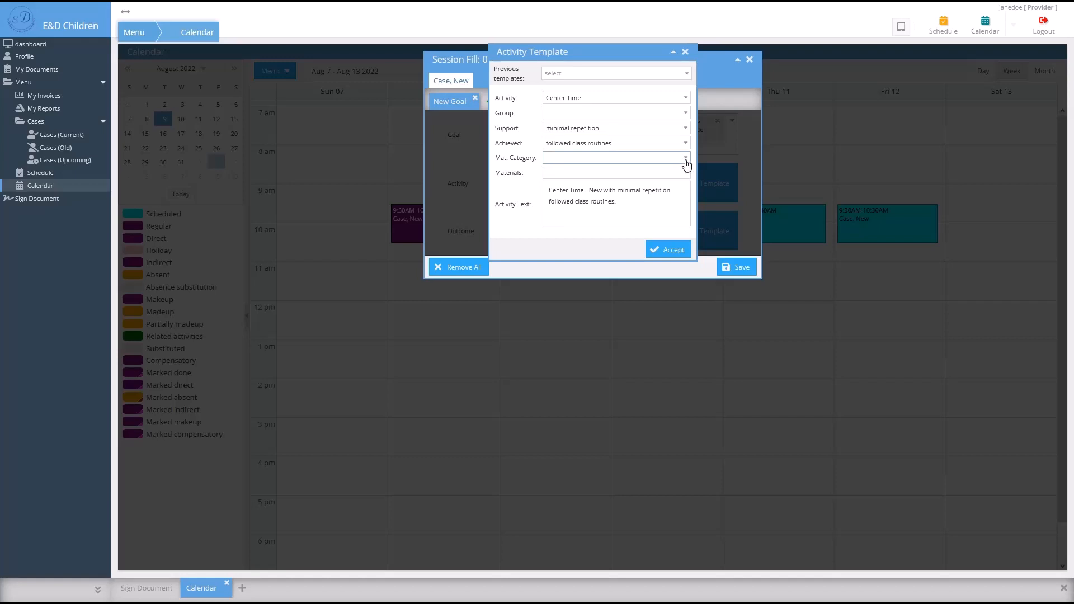
left_click(684, 162)
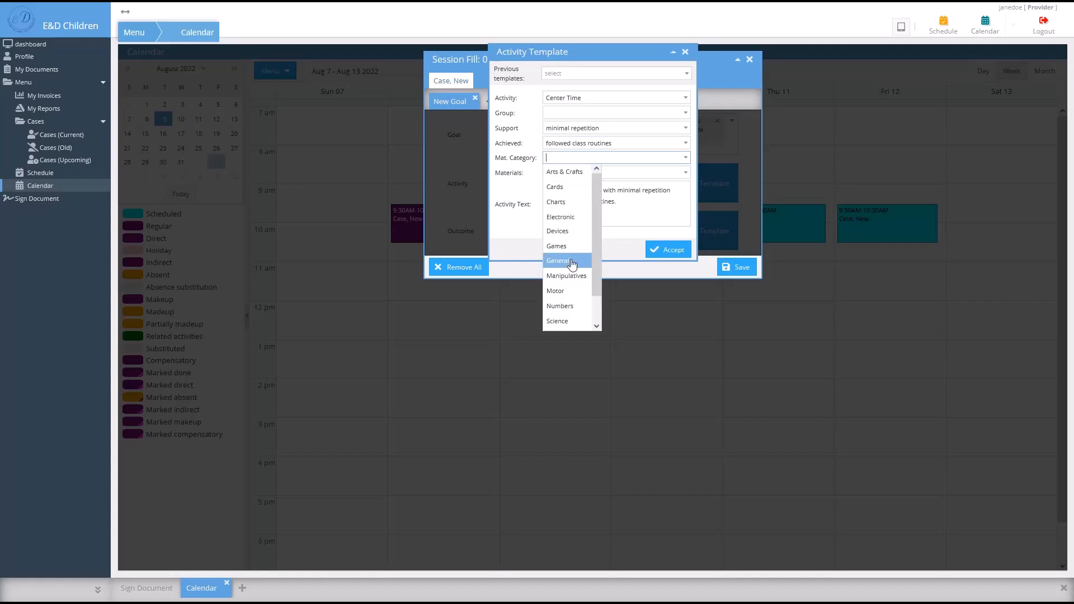
left_click(571, 260)
left_click(681, 173)
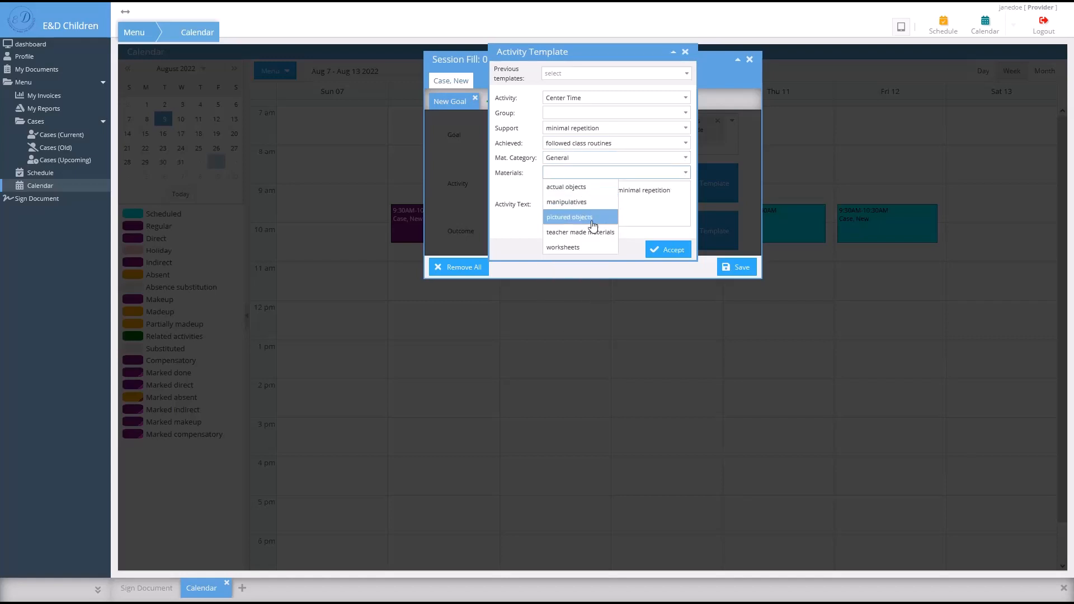
left_click(590, 218)
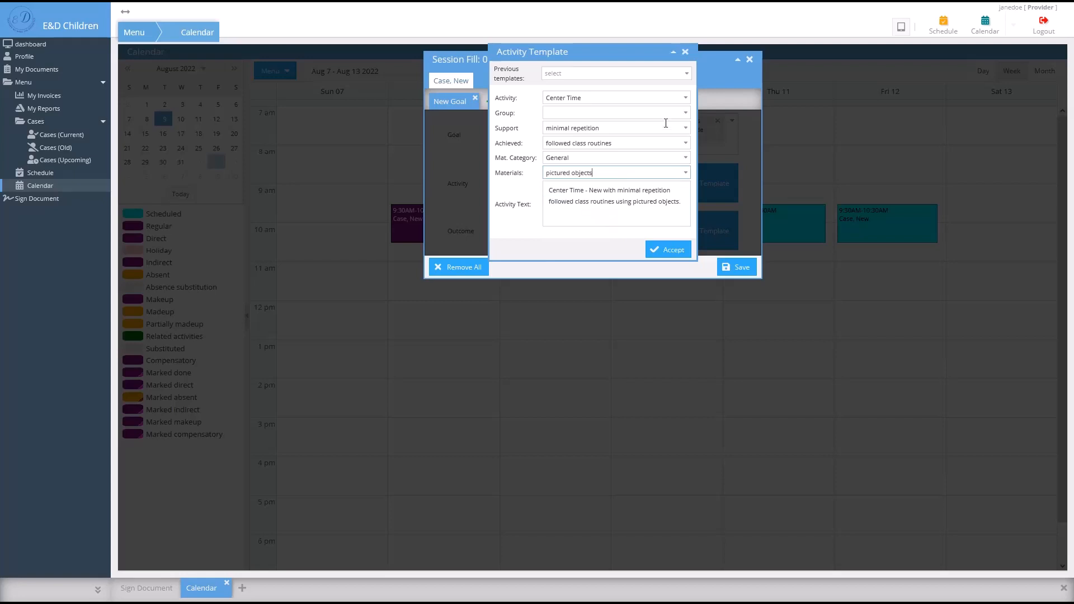
left_click(684, 144)
scroll(609, 280, "down", 5)
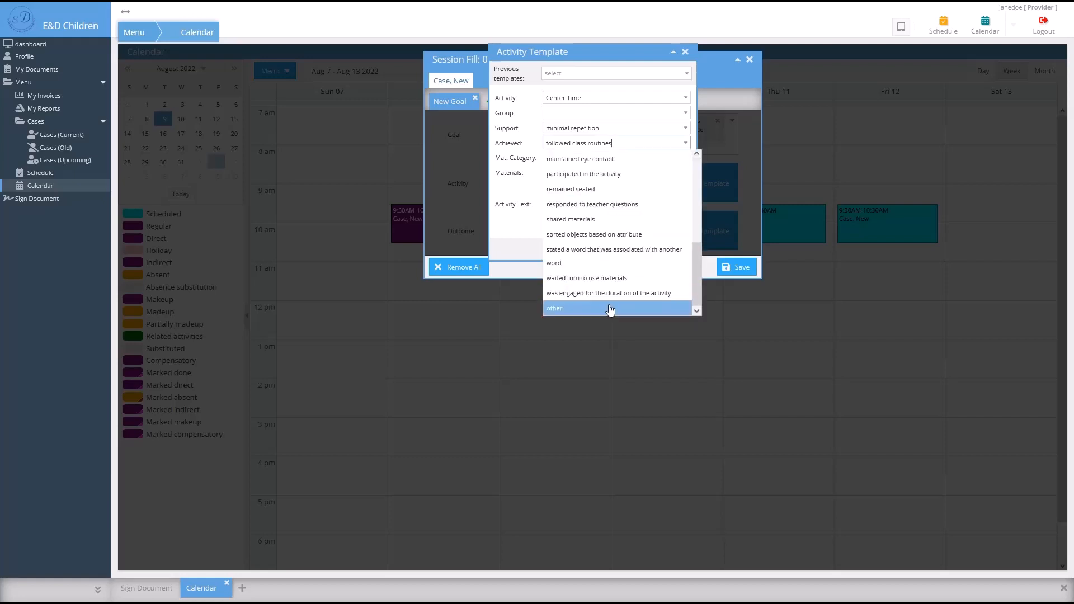
left_click(608, 307)
left_click(685, 143)
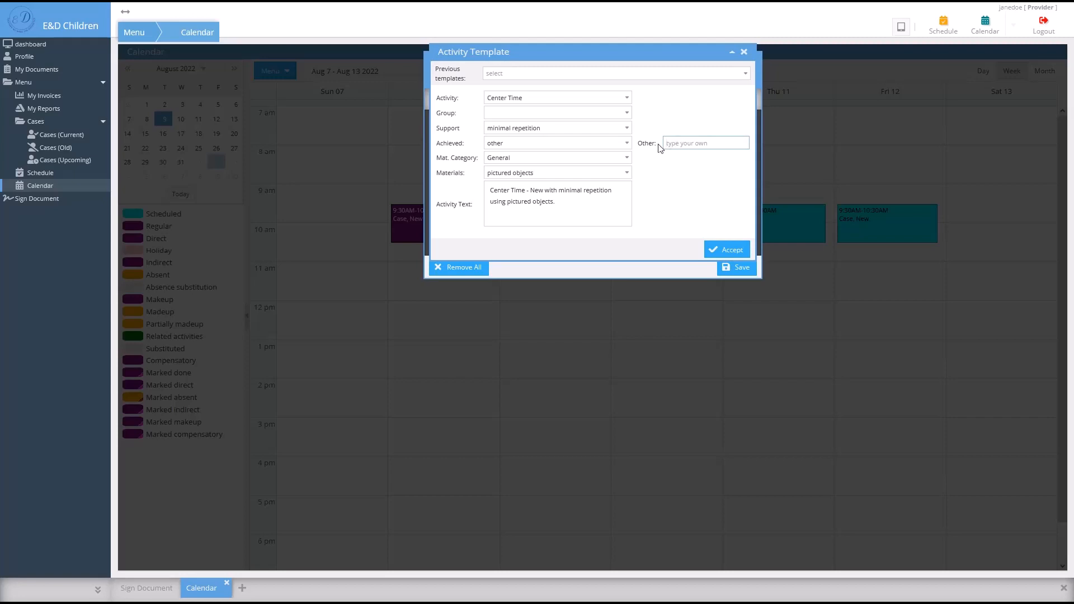
left_click(626, 143)
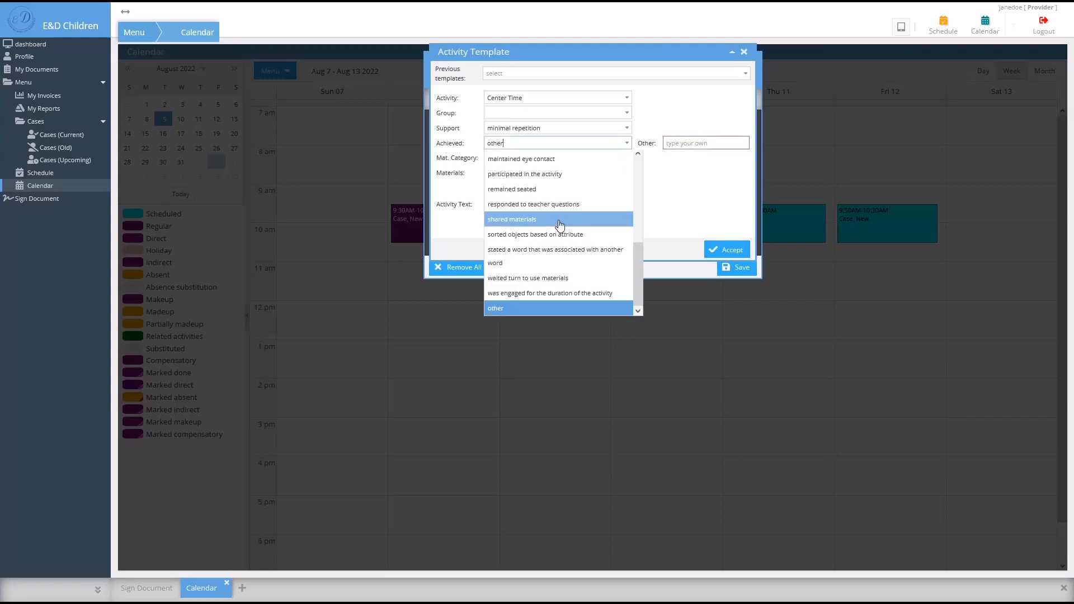
left_click(559, 225)
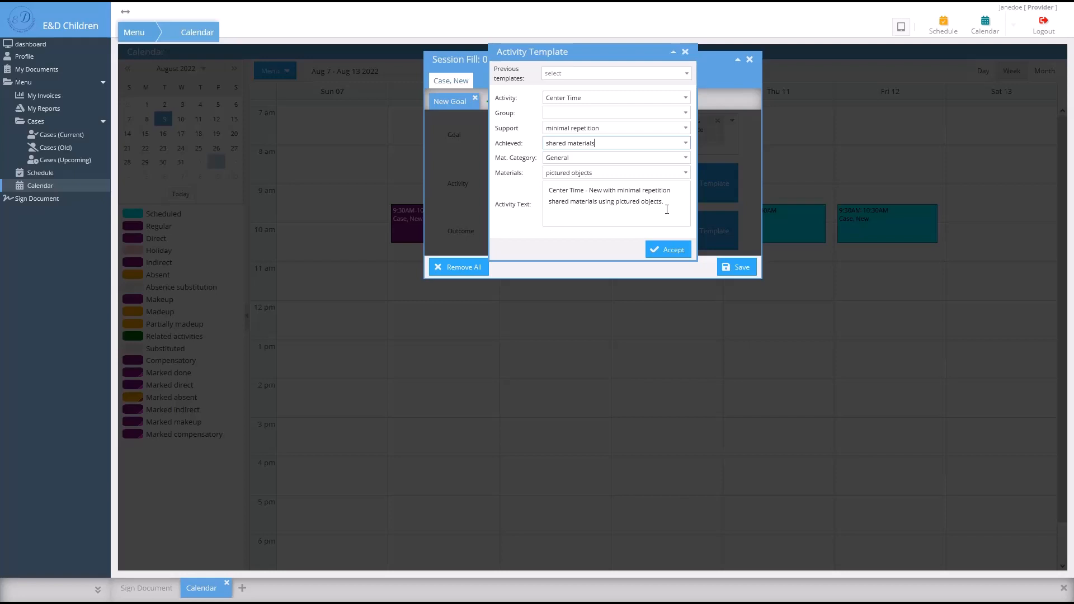
left_click(670, 250)
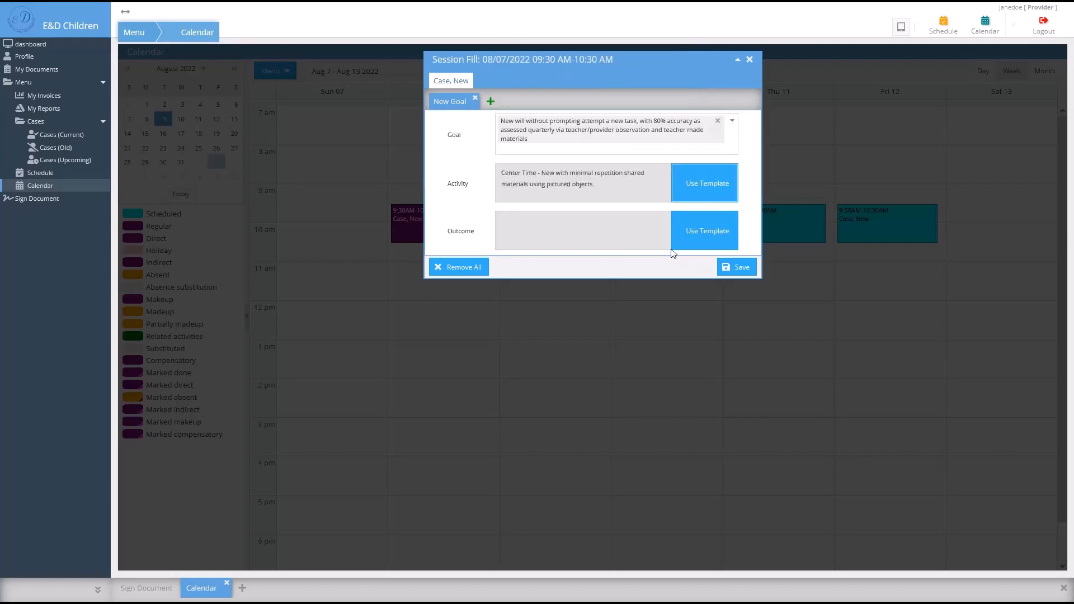
- Give the goal an Accuracy outcome of 60% from the template
left_click(694, 231)
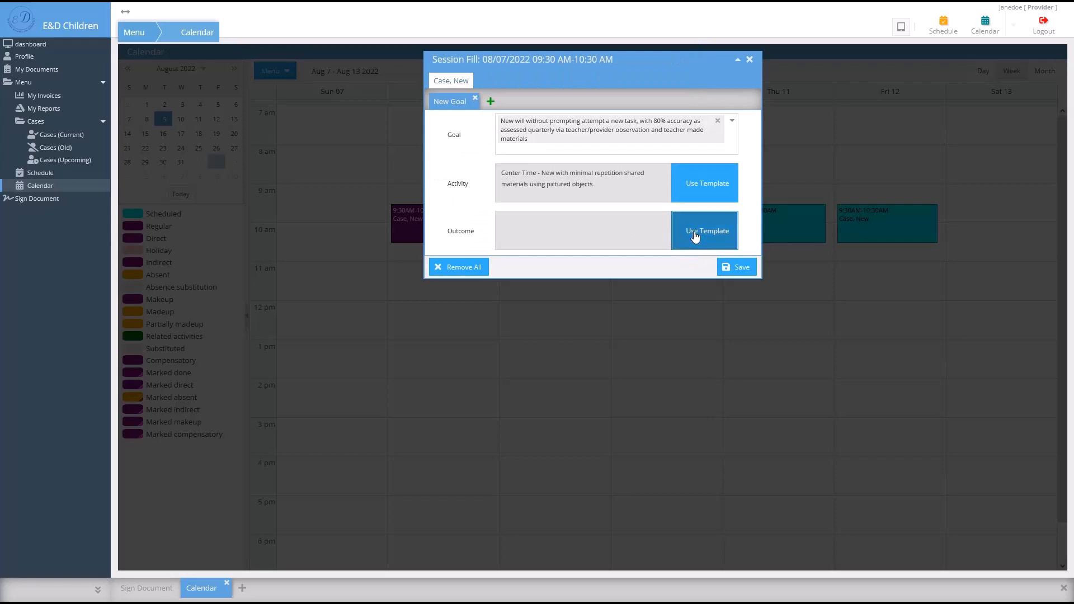
left_click(683, 75)
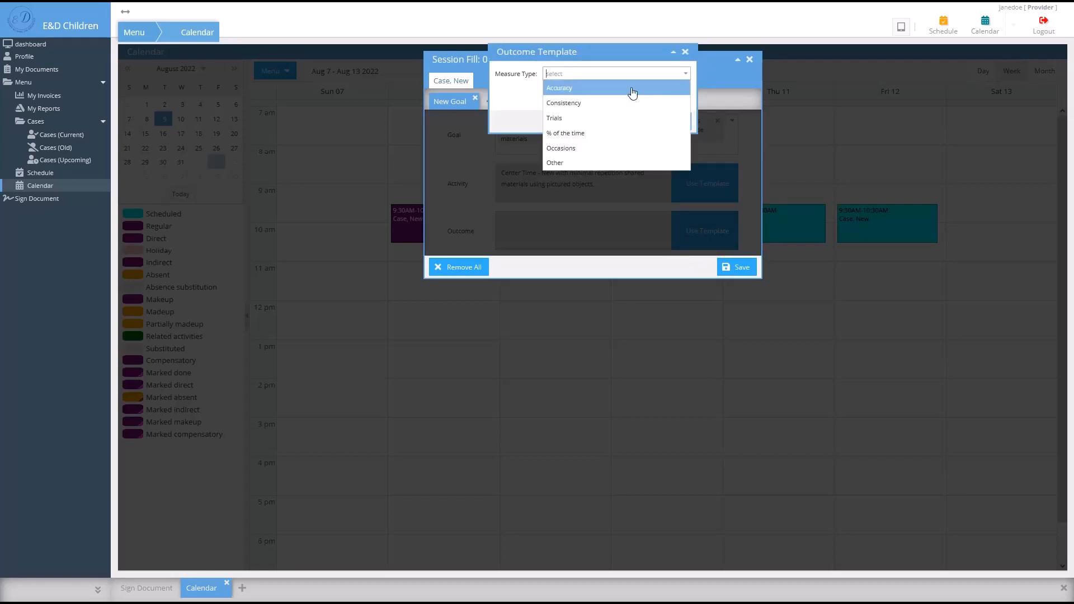
left_click(630, 89)
left_click(581, 100)
type("60")
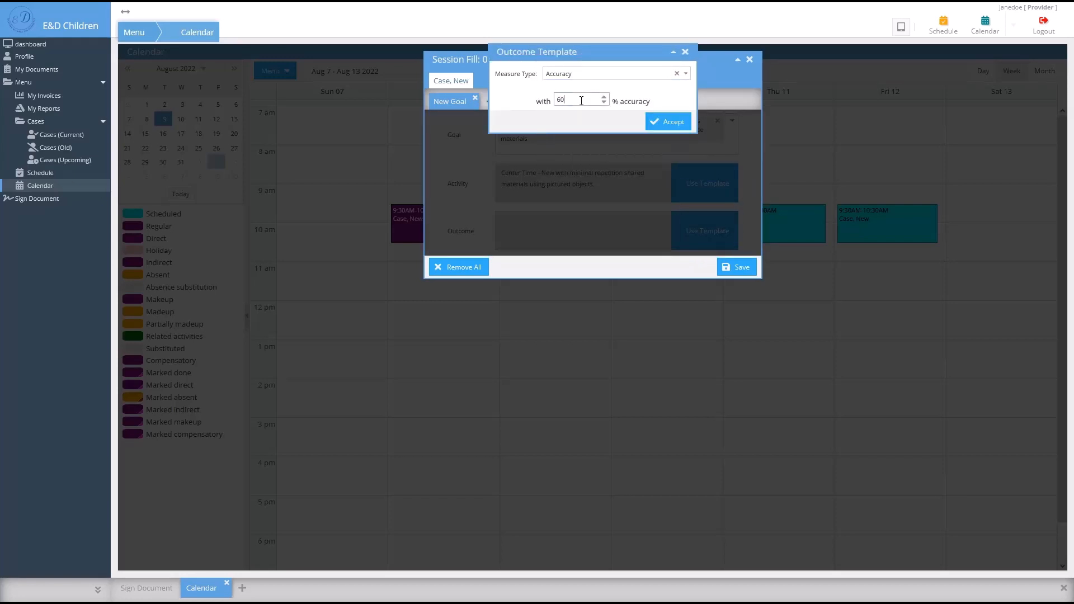
left_click(656, 123)
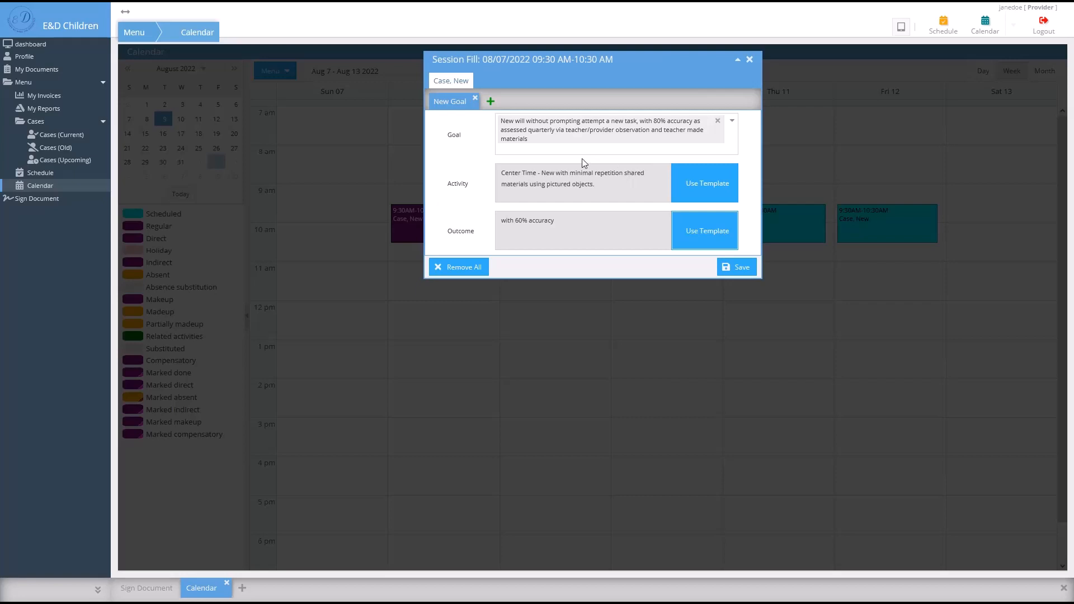
- Add a second attempt-a-new-task goal using the previous Block Center small-group activity template
left_click(489, 101)
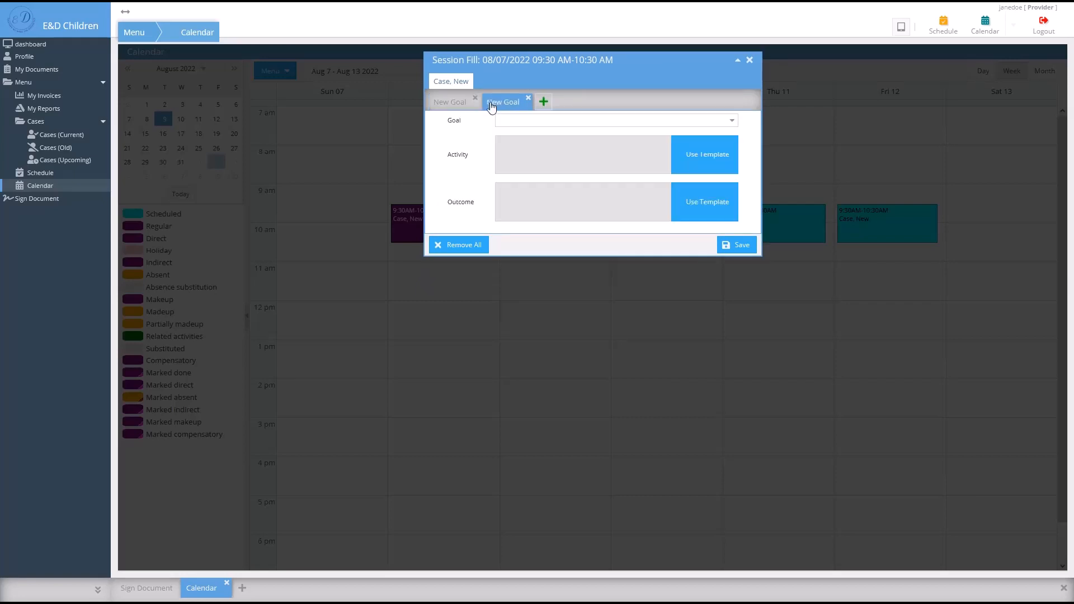
left_click(722, 122)
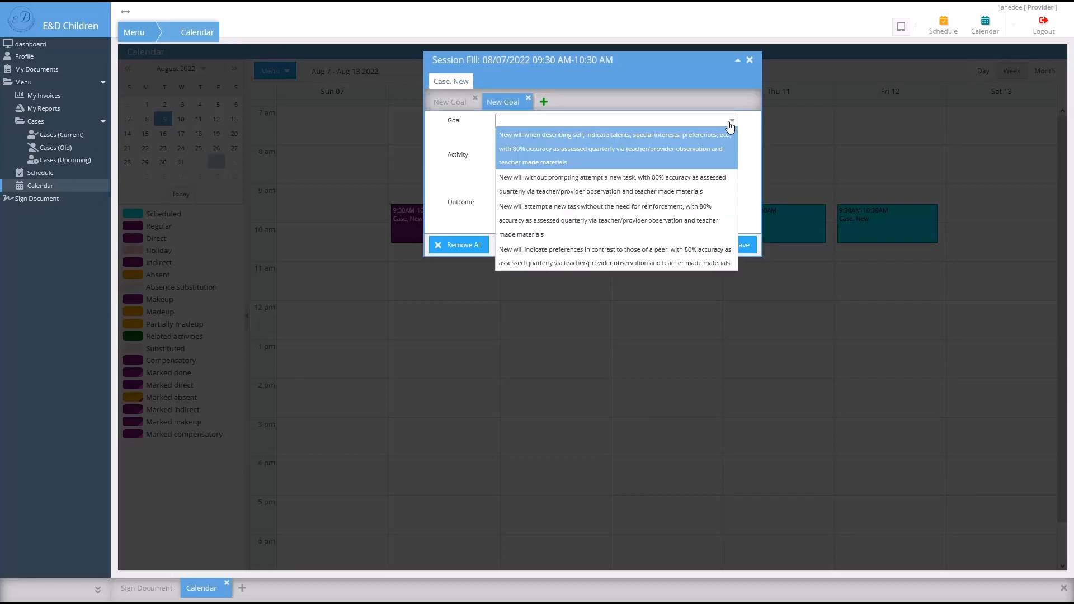
left_click(669, 178)
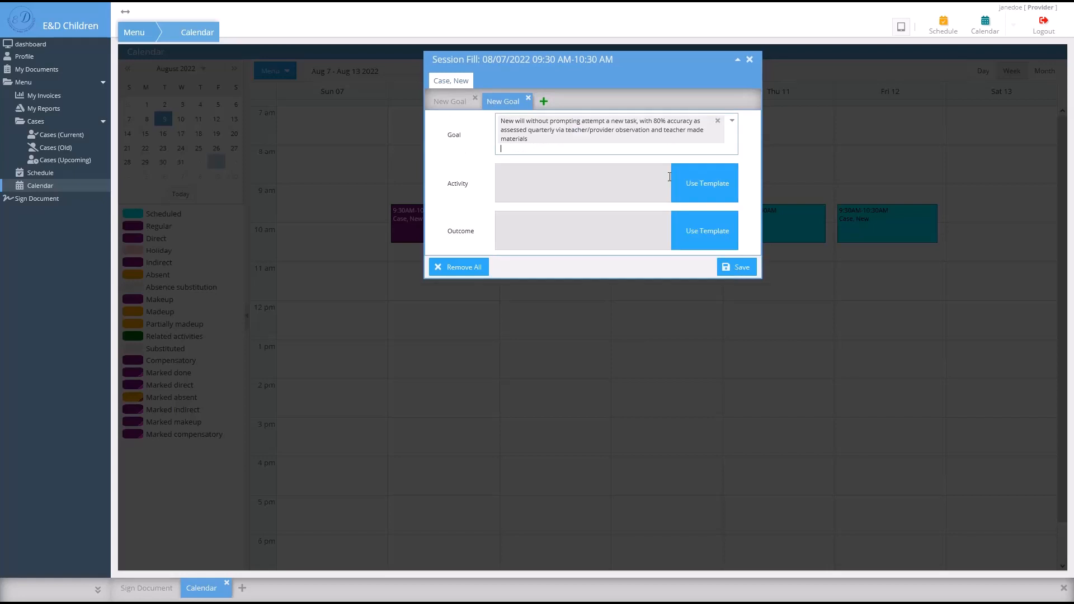
left_click(700, 189)
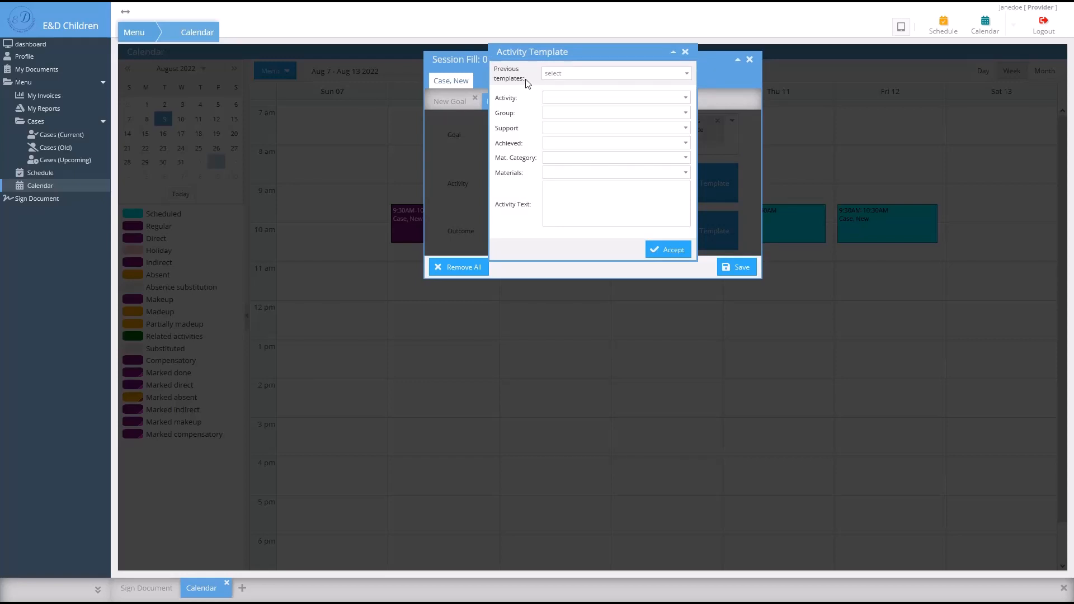
left_click(687, 76)
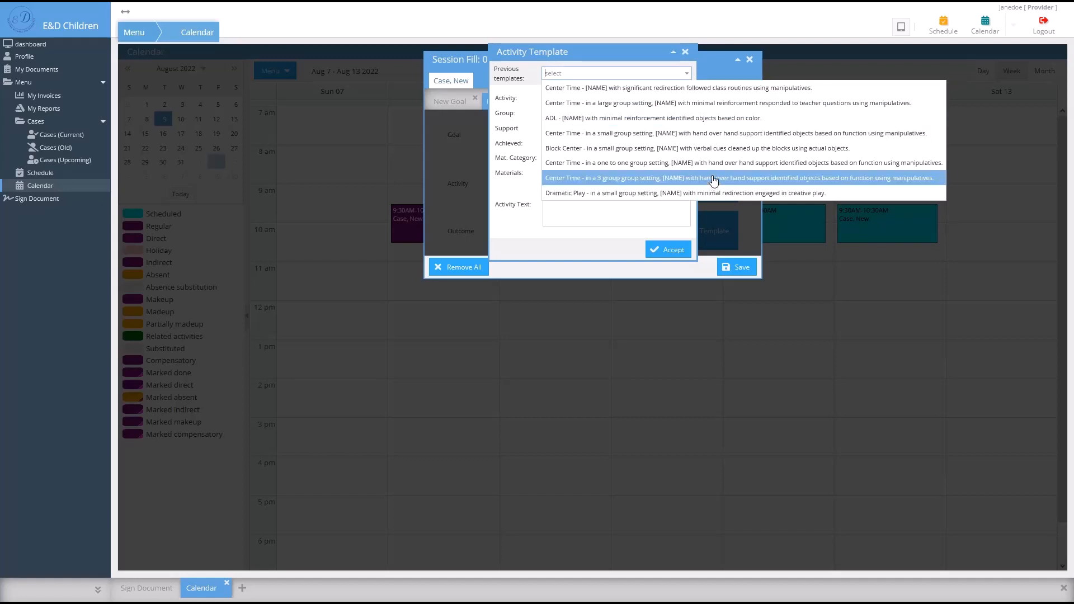
left_click(710, 148)
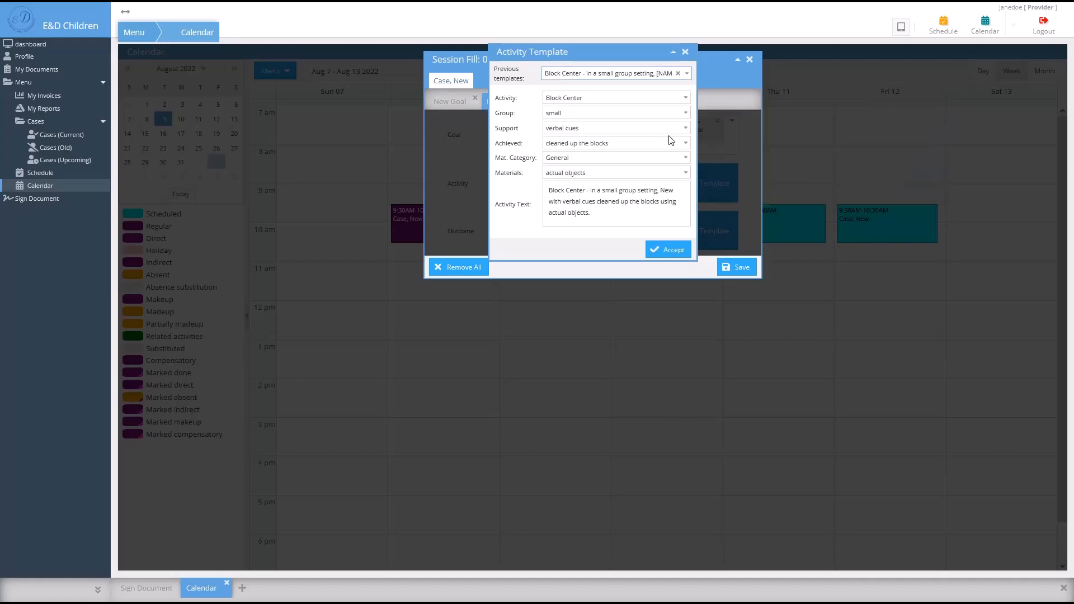
left_click(673, 250)
- Give the second goal a 60% Accuracy outcome
left_click(696, 239)
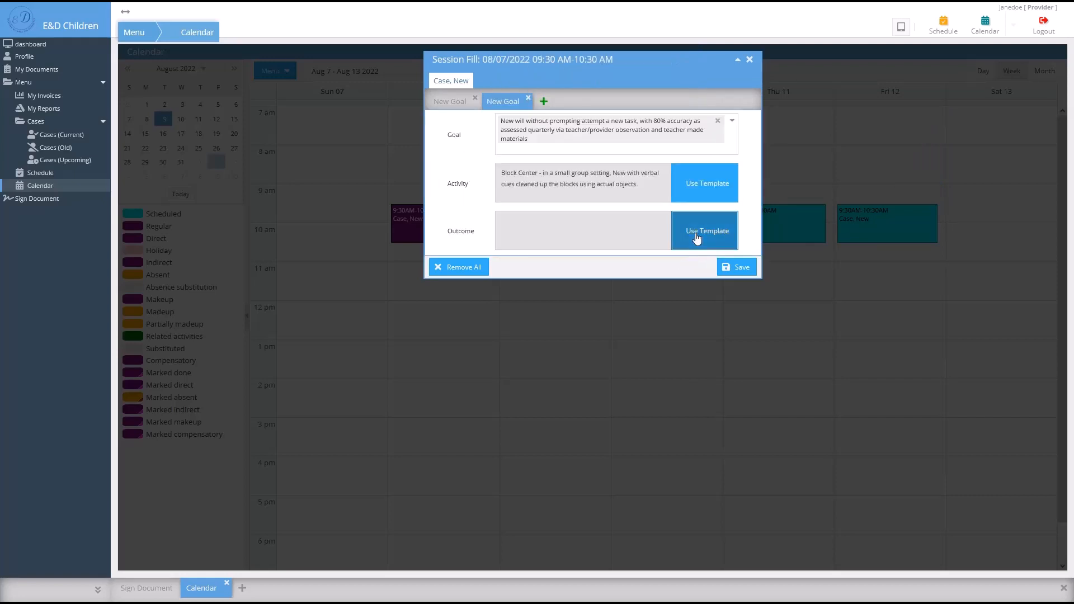
left_click(681, 76)
left_click(638, 88)
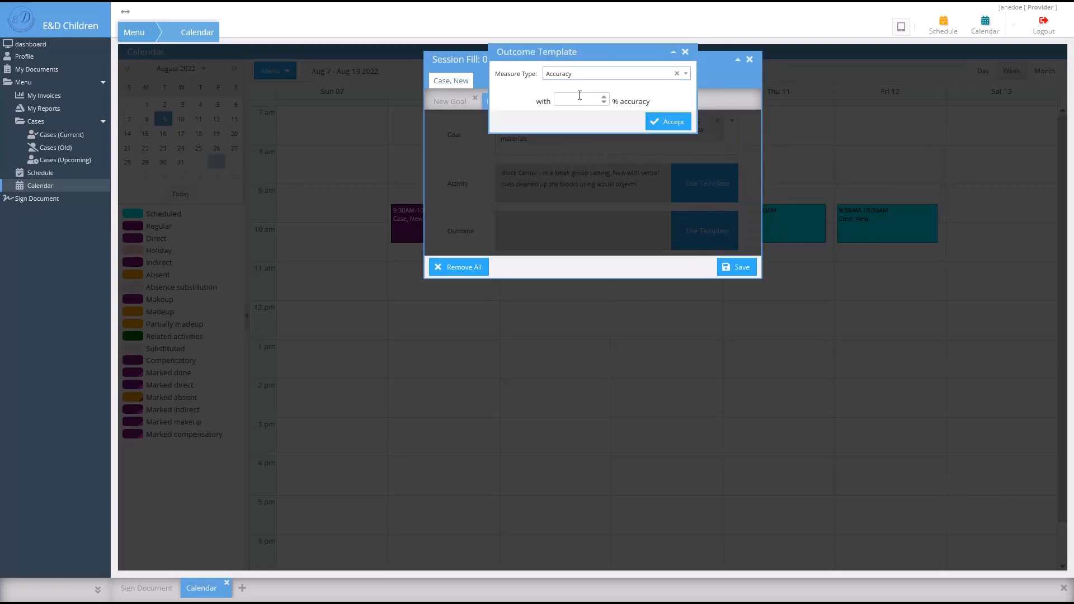
left_click(580, 98)
type("60")
left_click(688, 124)
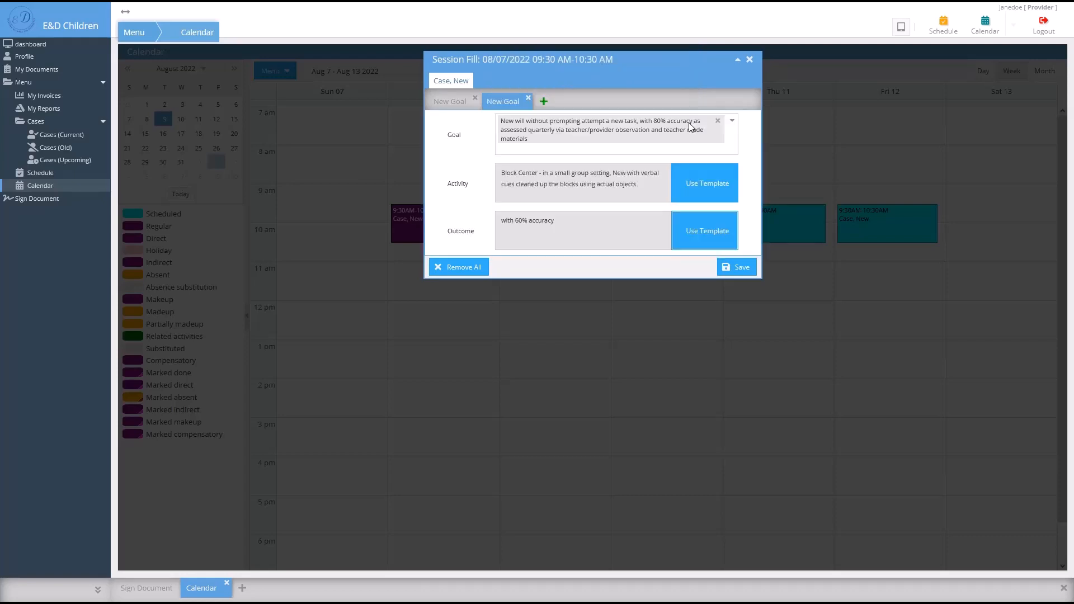
- Save both Monday session goals; the Tuesday Move Session dialog is opened and closed unchanged
left_click(734, 267)
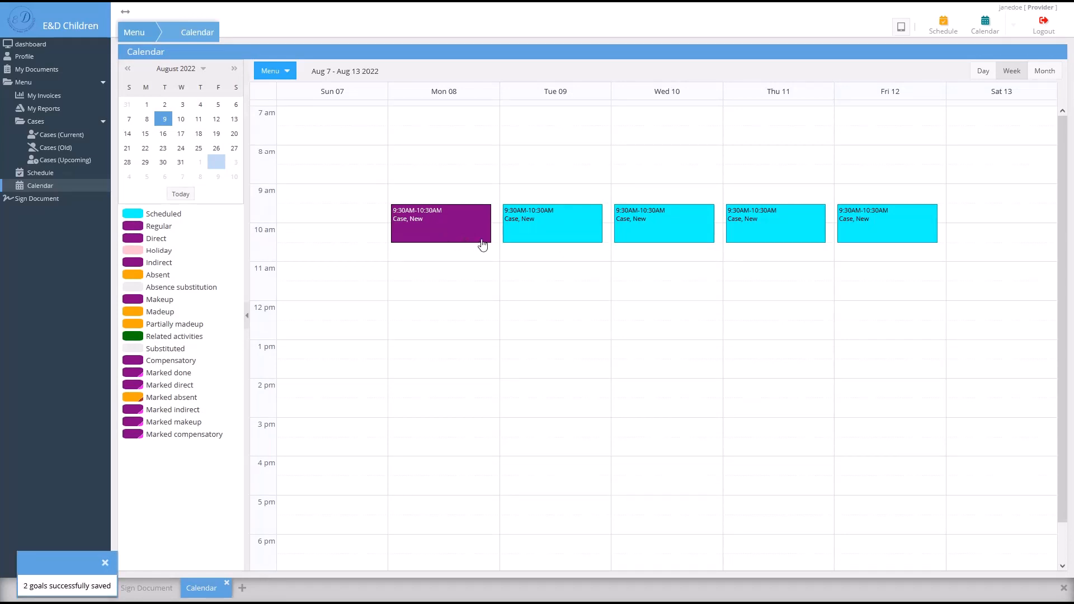
left_click(566, 234)
left_click(623, 277)
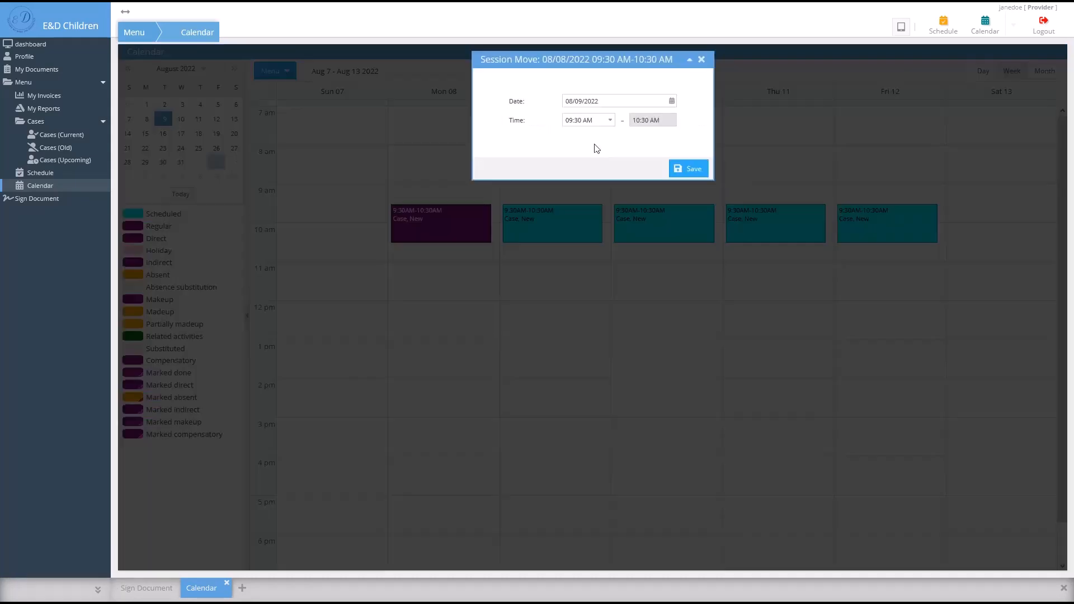
left_click(697, 59)
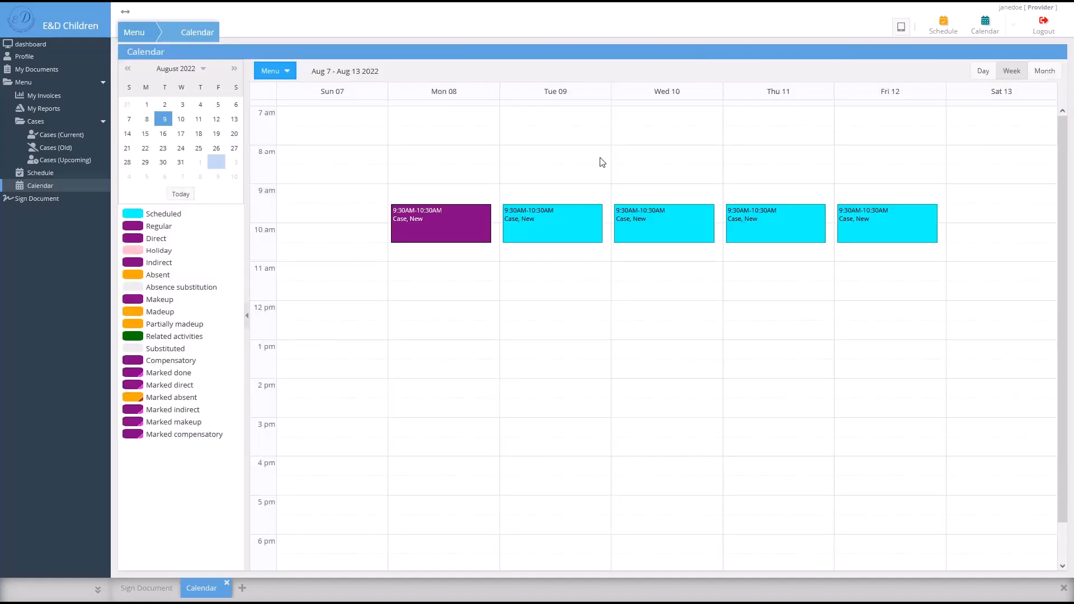
- Move the Tuesday 09 session later so it runs 10:45–11:45 AM
left_click_drag(558, 239, 556, 247)
left_click(557, 253)
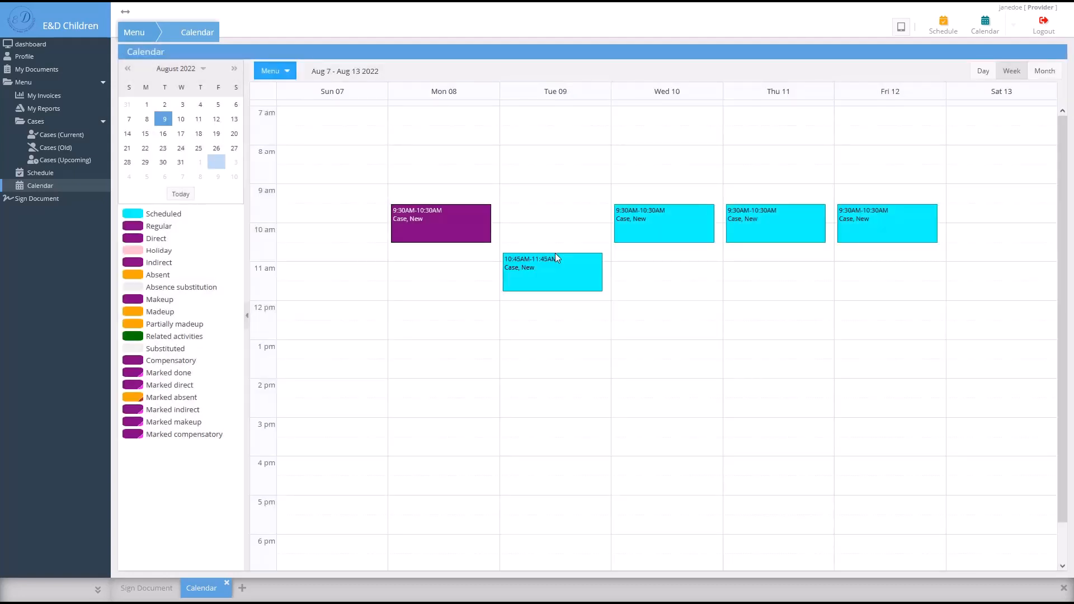
right_click(555, 256)
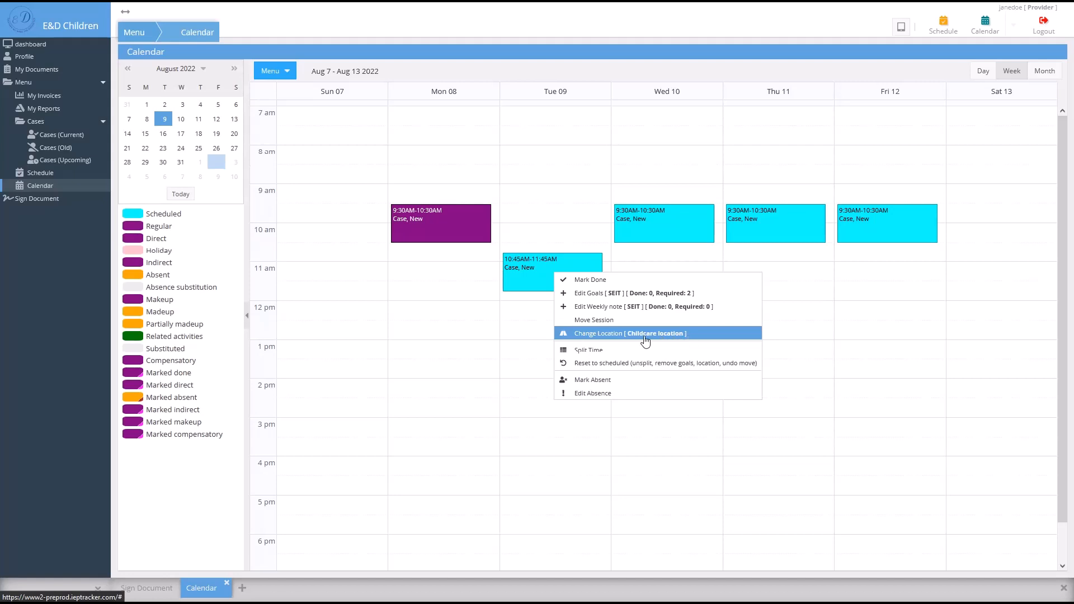
- Split the Tuesday 09 session into two 30-minute parts, 10:45–11:15 and 11:15–11:45 AM
left_click(686, 350)
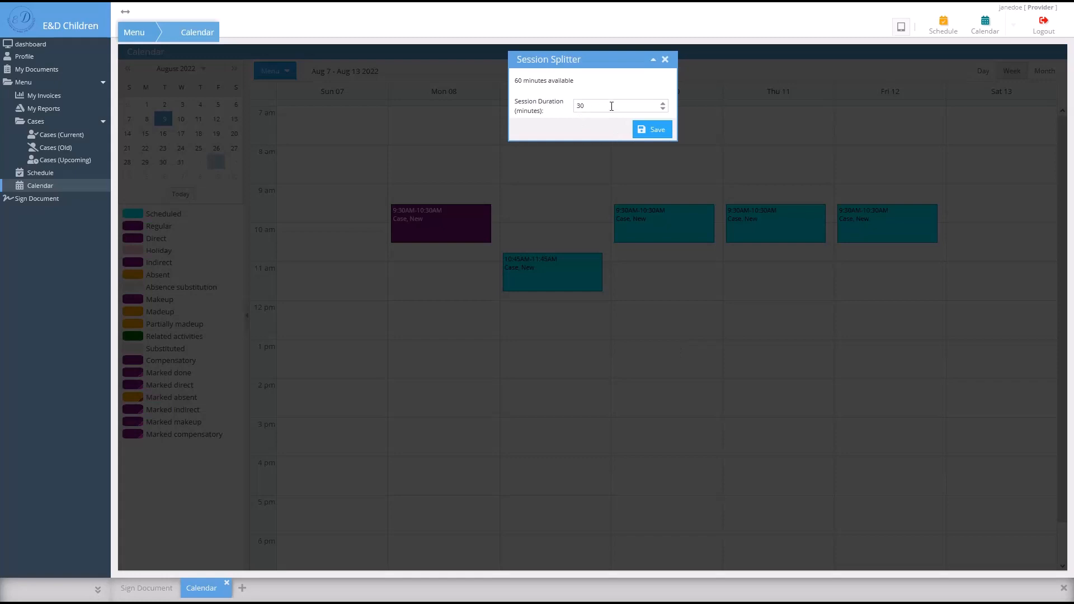
left_click(644, 130)
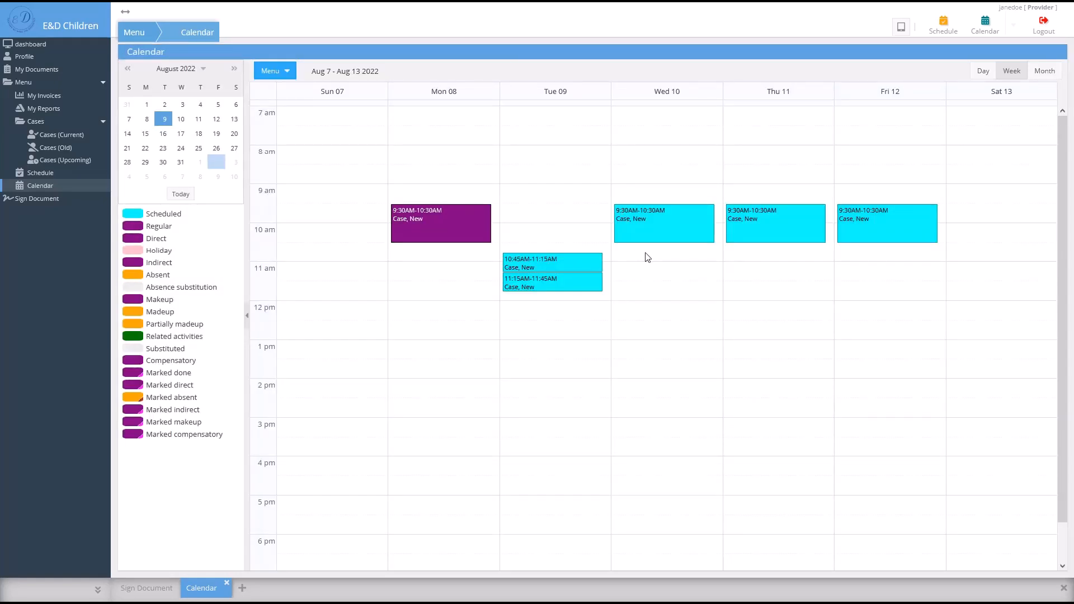
- Mark the Wed 10 session absent and bring up its absence details
right_click(680, 226)
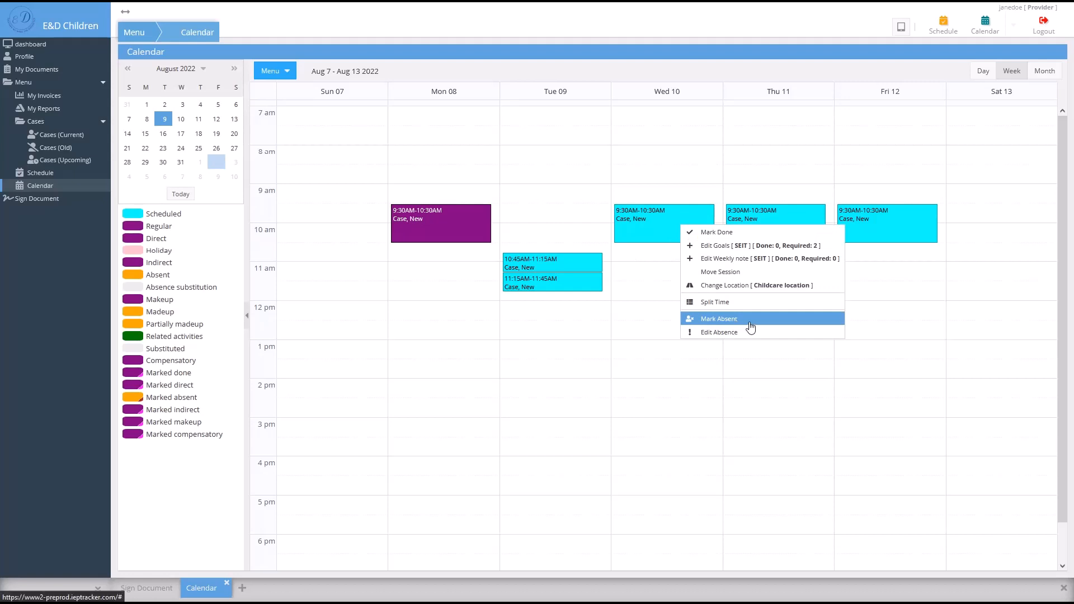
left_click(750, 327)
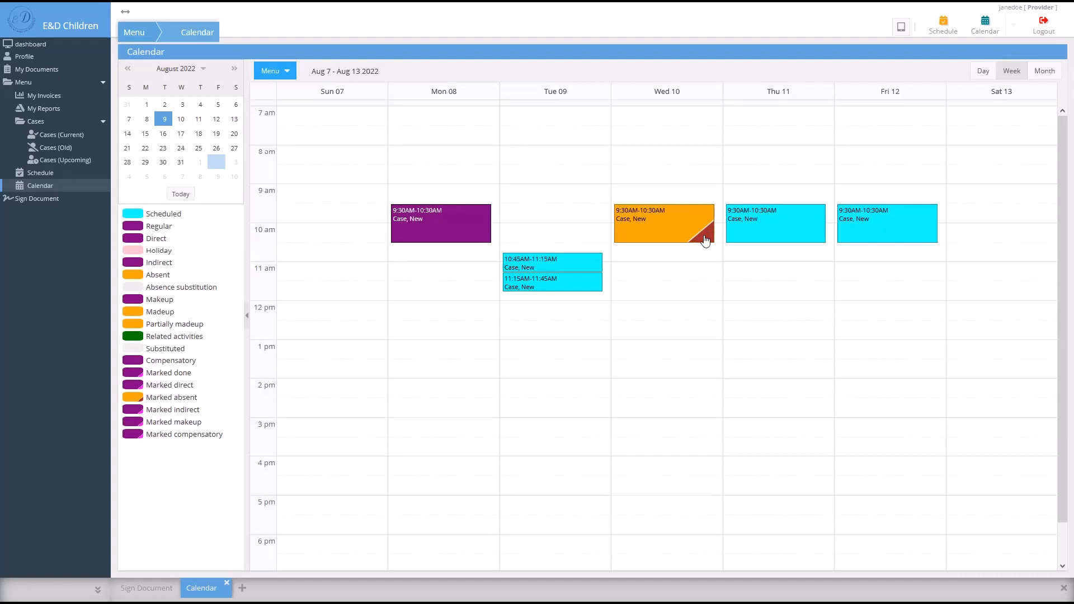
right_click(672, 239)
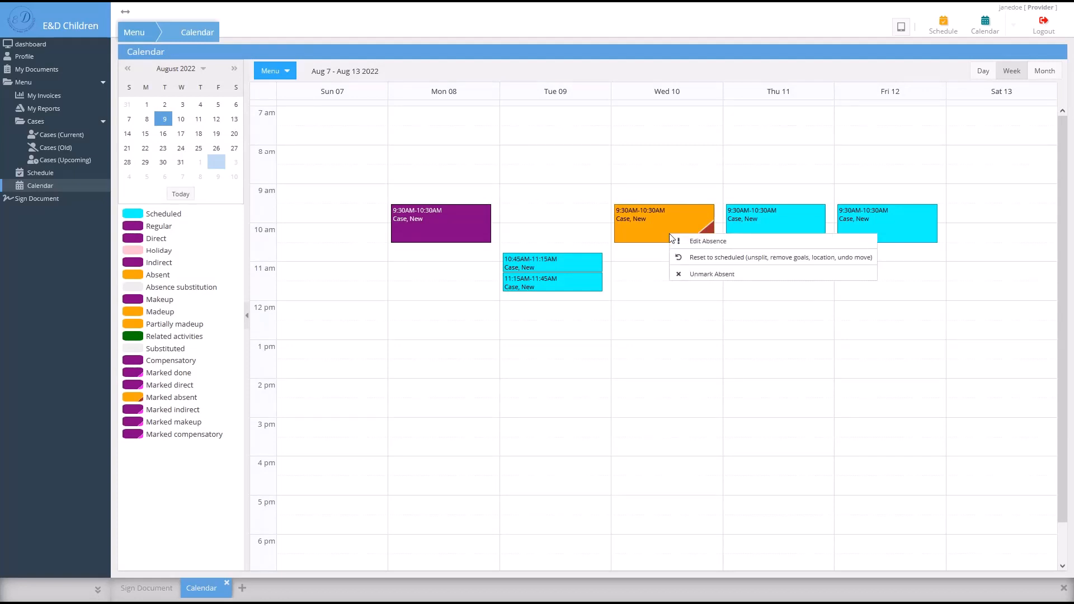
left_click(744, 249)
- Record Child Absent for Personal Illness, contact 'mom', return 08/12/2022, all sessions absent until then
left_click(686, 108)
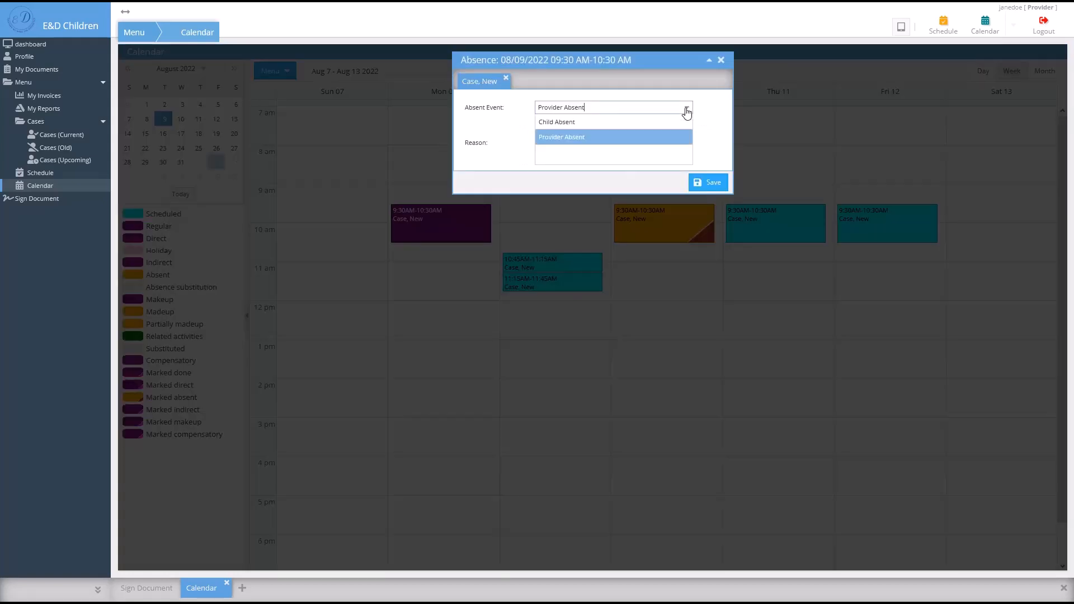
left_click(669, 123)
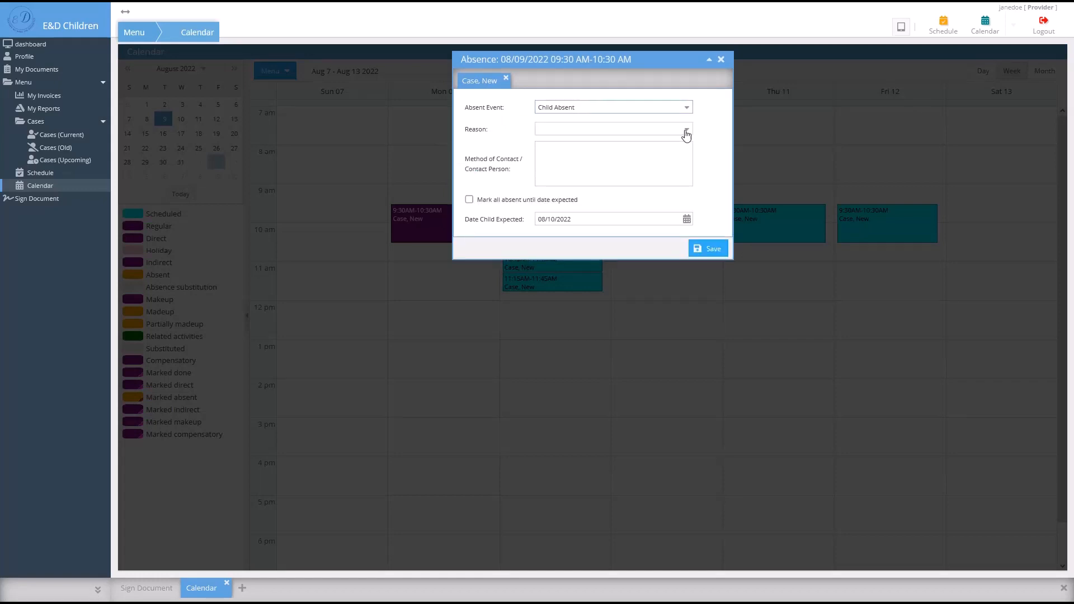
left_click(685, 129)
left_click(670, 143)
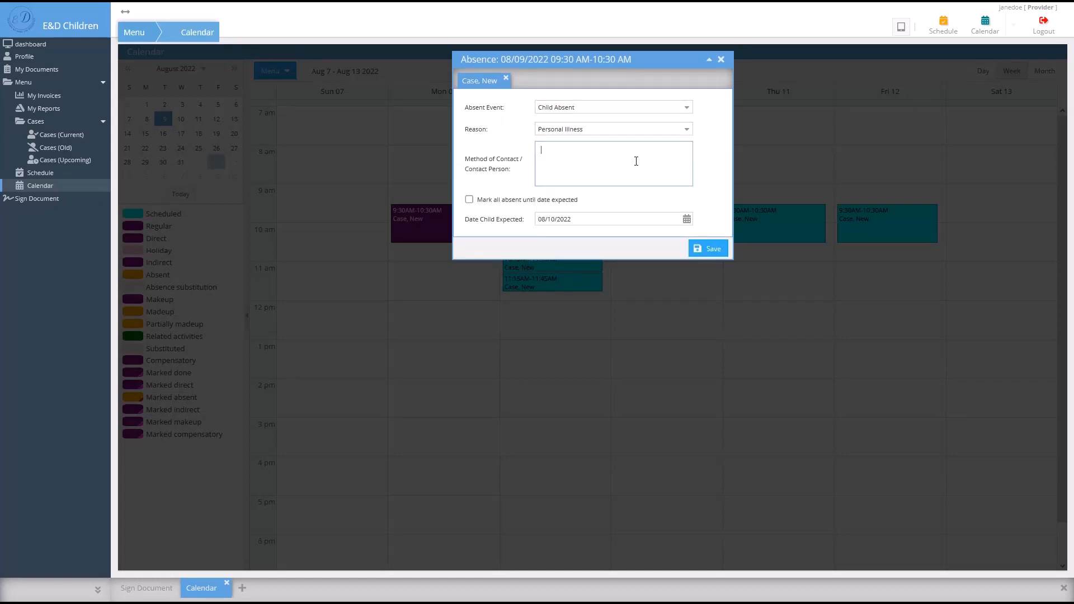
type("mom")
left_click(687, 223)
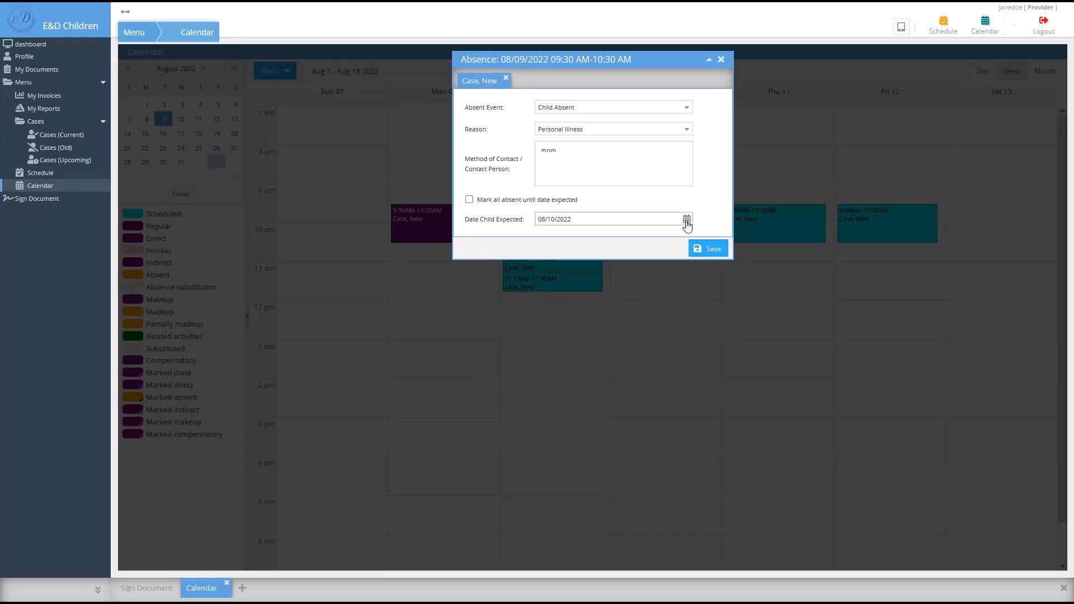
left_click(687, 222)
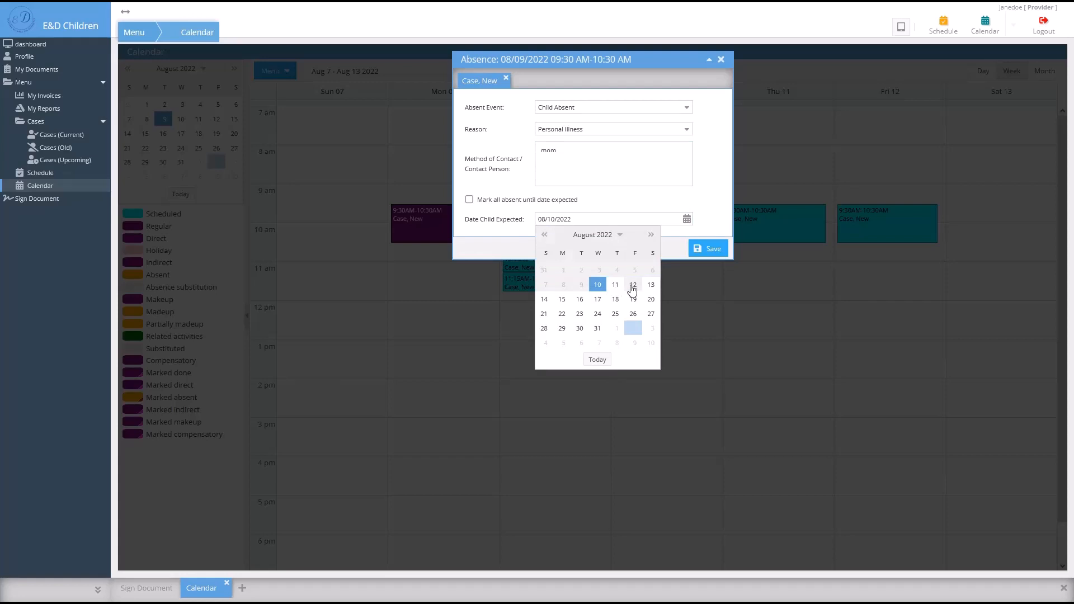
left_click(633, 287)
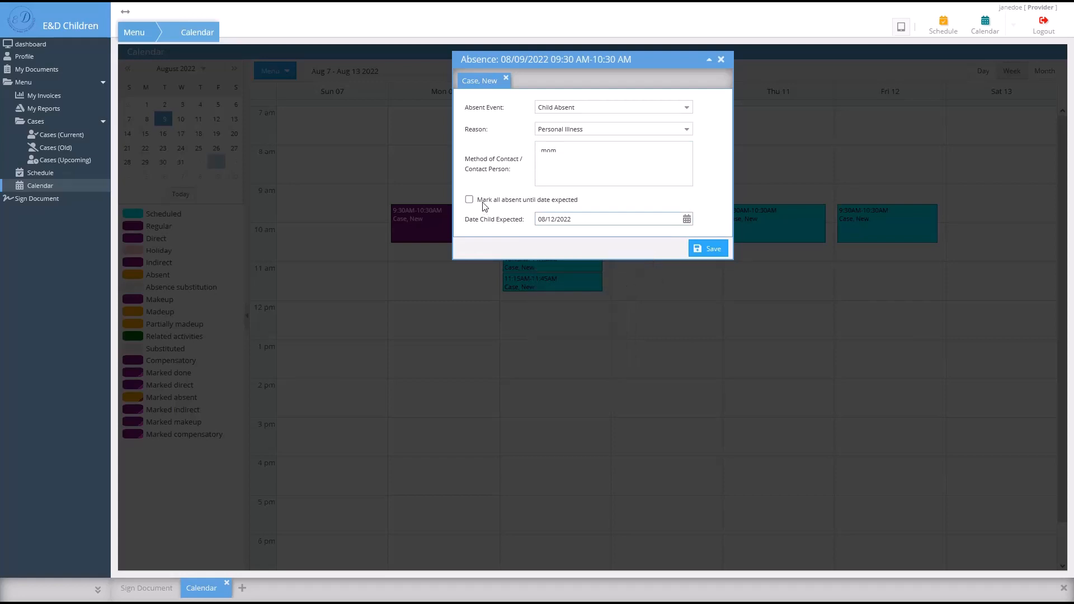
left_click(539, 202)
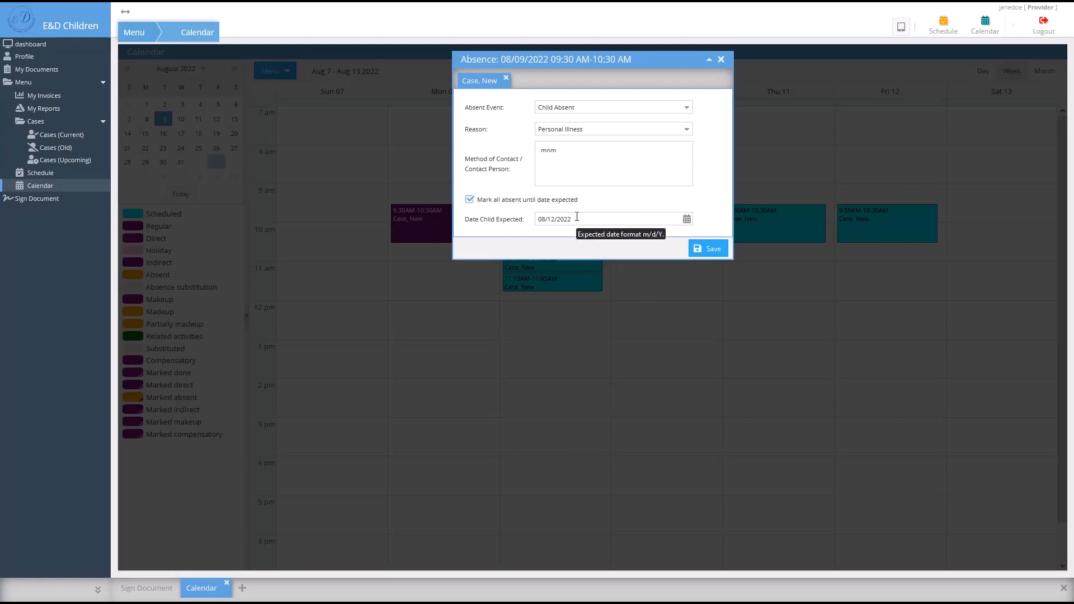
left_click(695, 248)
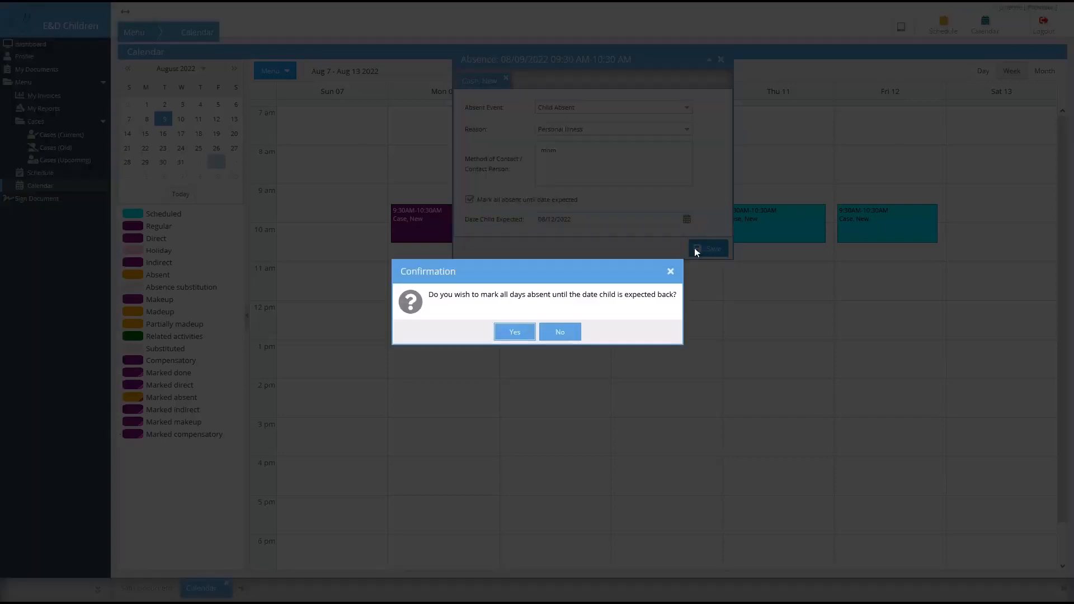
left_click(515, 333)
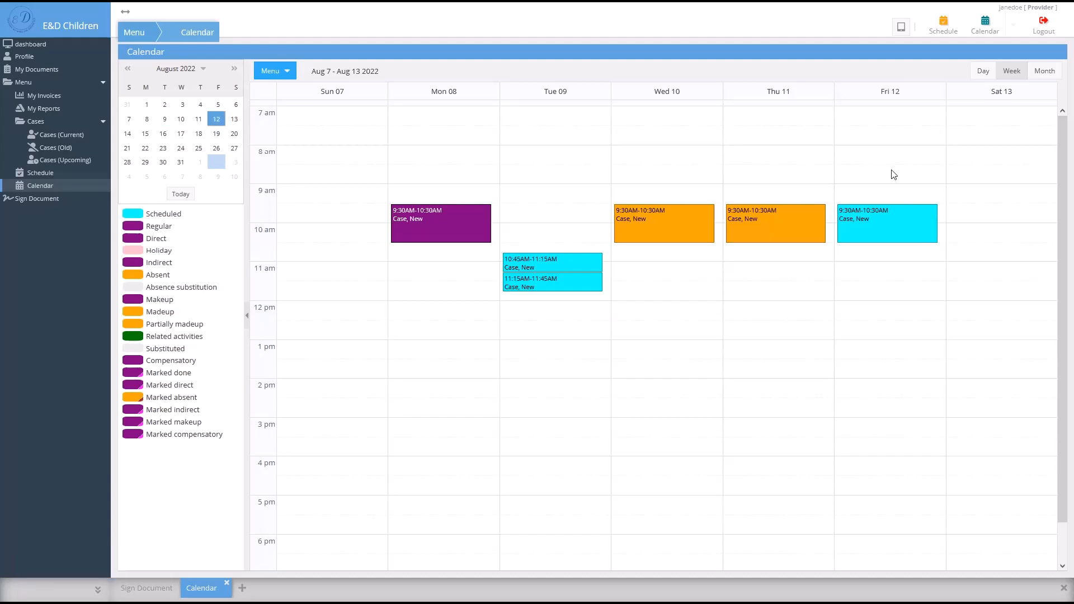
- Start a makeup session from absence time on 08/11/2022 for the SEIT case
left_click(272, 70)
mouse_move(291, 88)
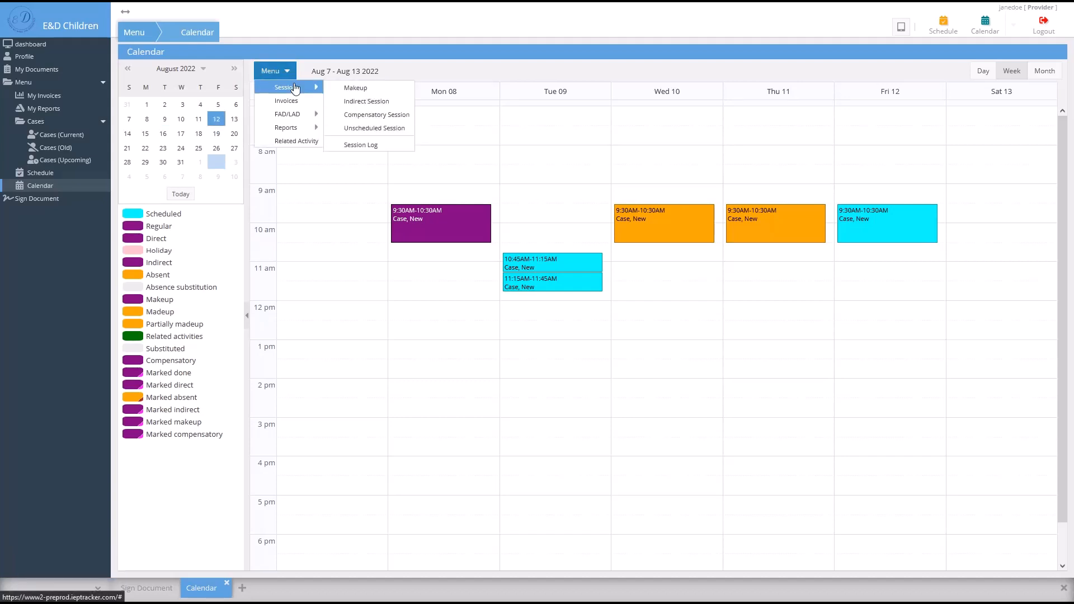
left_click(350, 89)
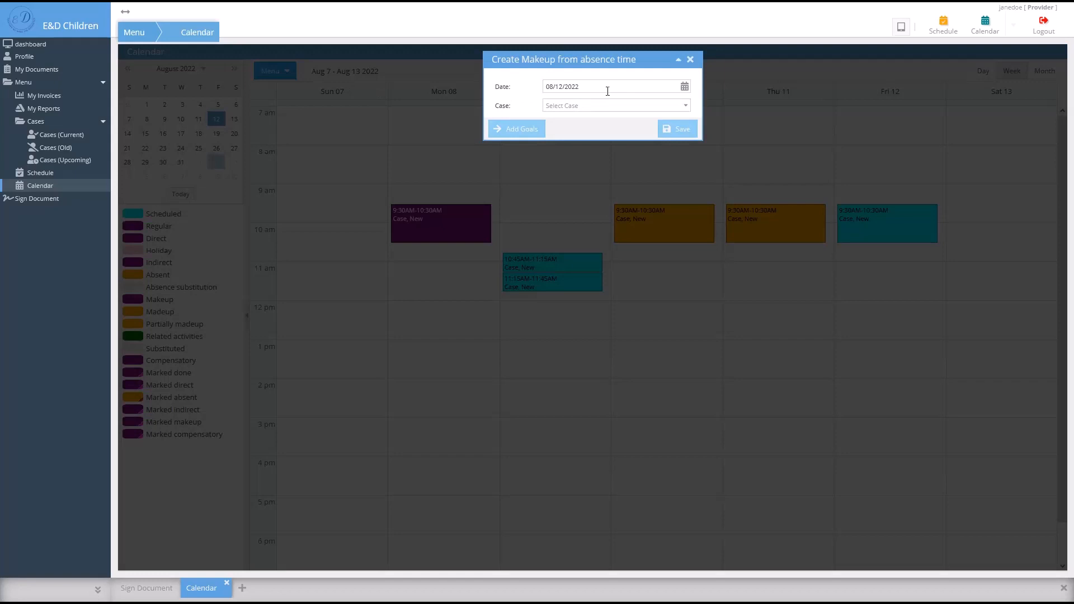
left_click(652, 83)
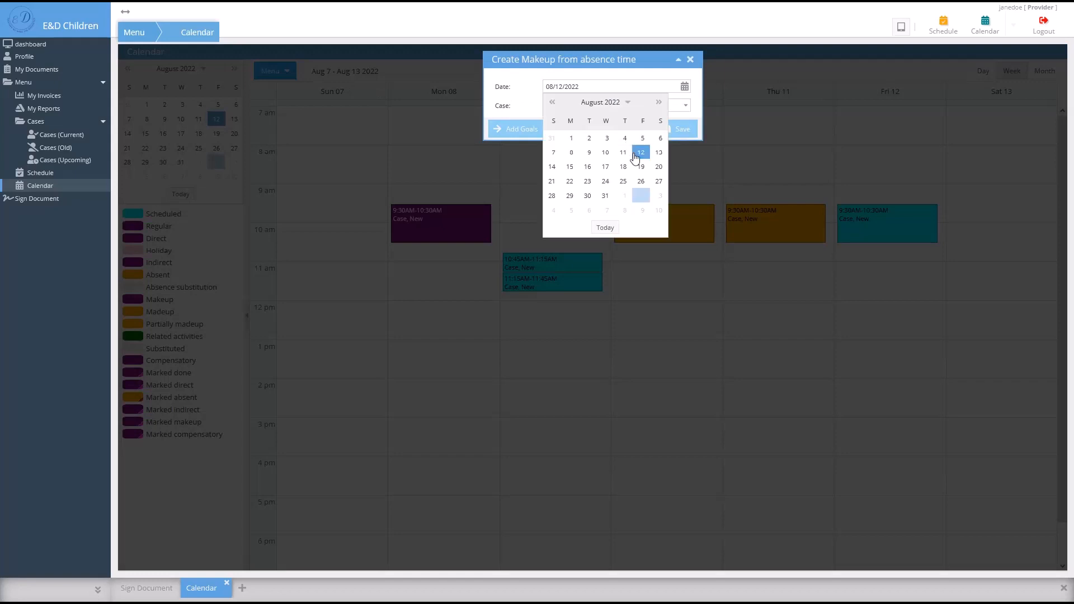
left_click(623, 152)
left_click(686, 106)
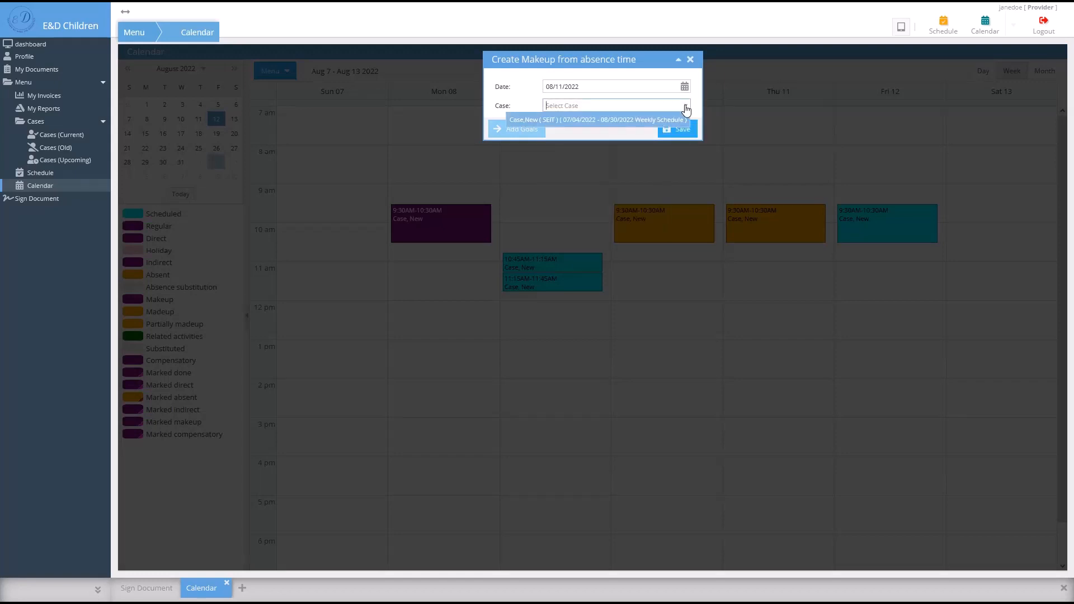
left_click(647, 124)
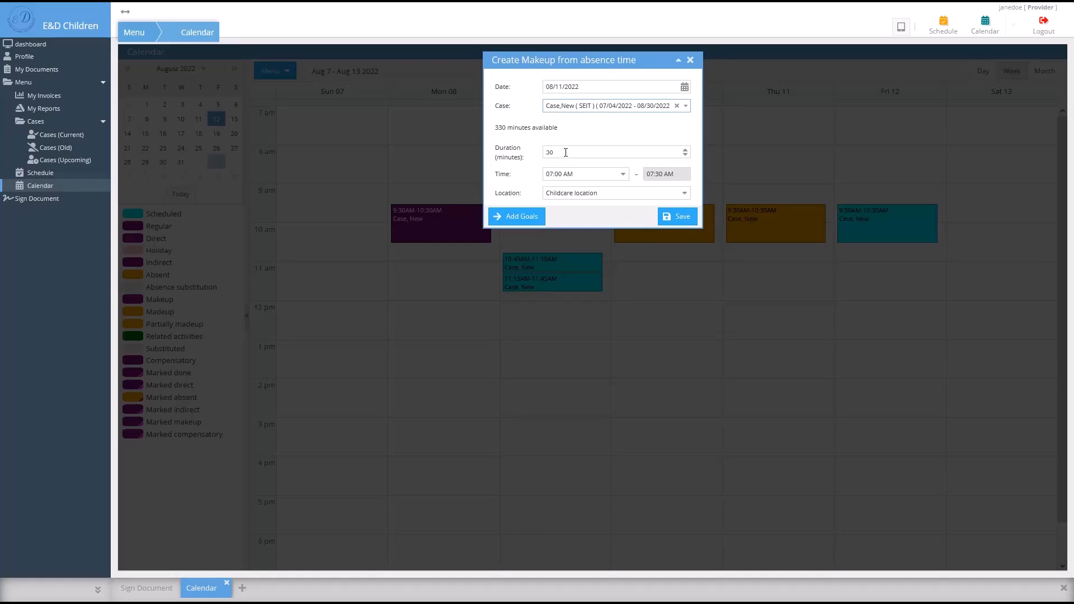
- Set the makeup duration to 60 minutes starting at 11:15 AM
left_click_drag(564, 153, 547, 154)
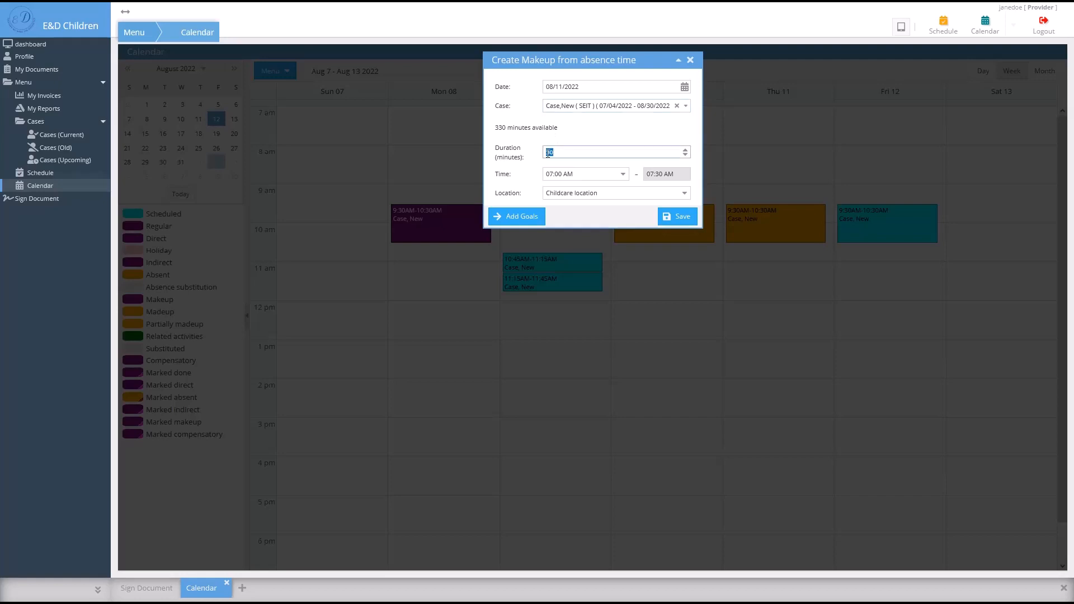
type("60")
left_click(622, 173)
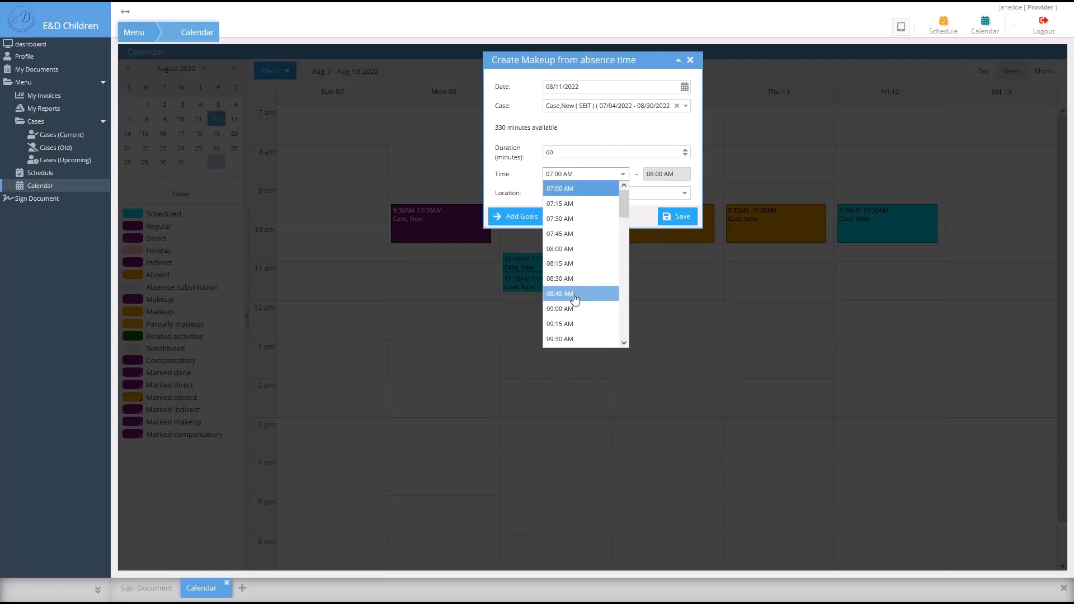
scroll(576, 300, "down", 3)
left_click(576, 324)
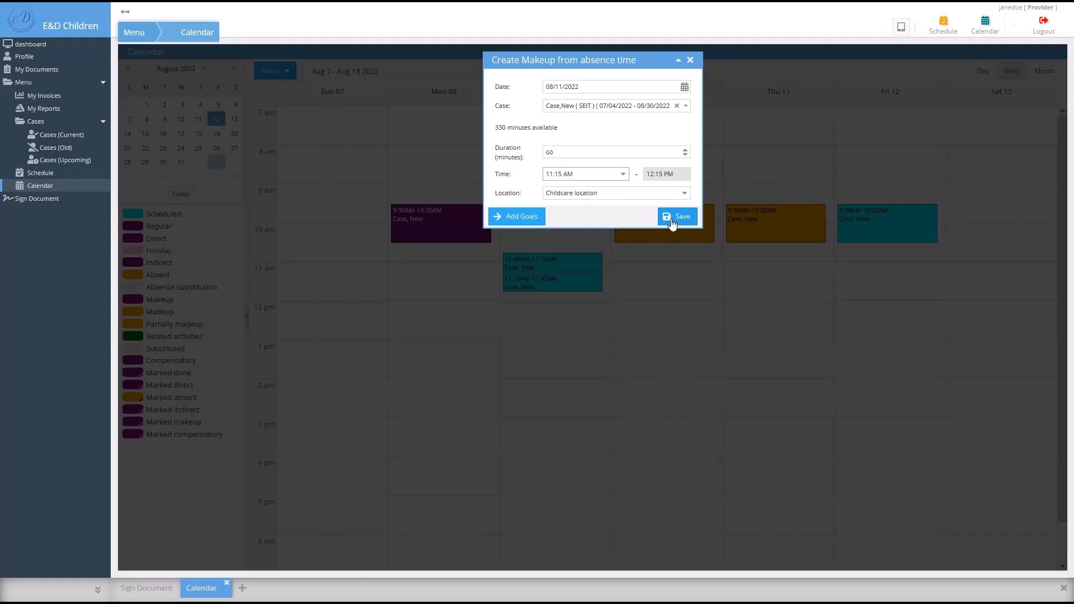
left_click(527, 218)
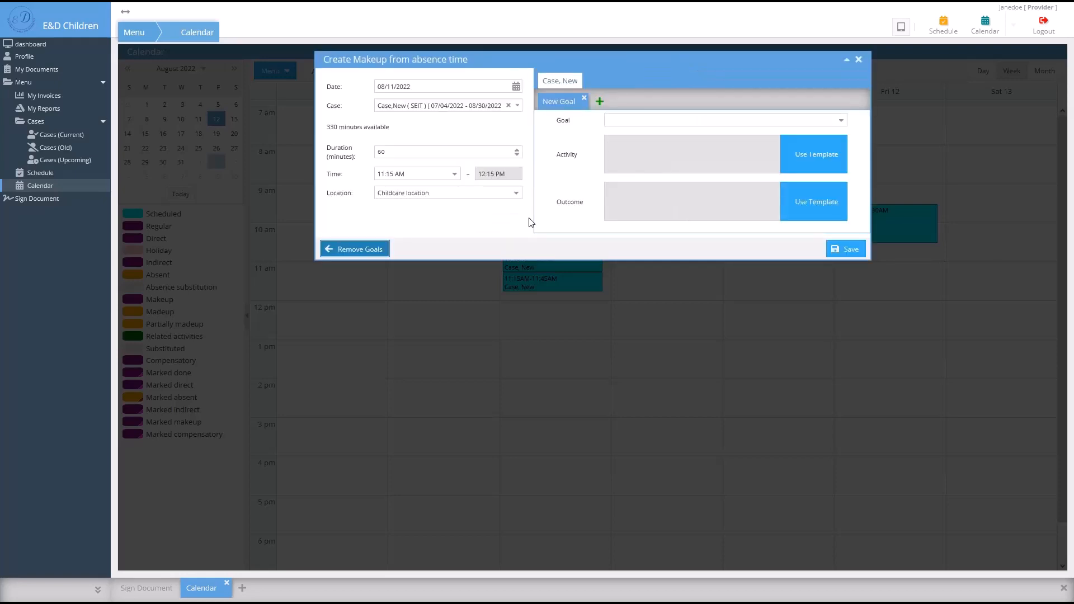
left_click(841, 121)
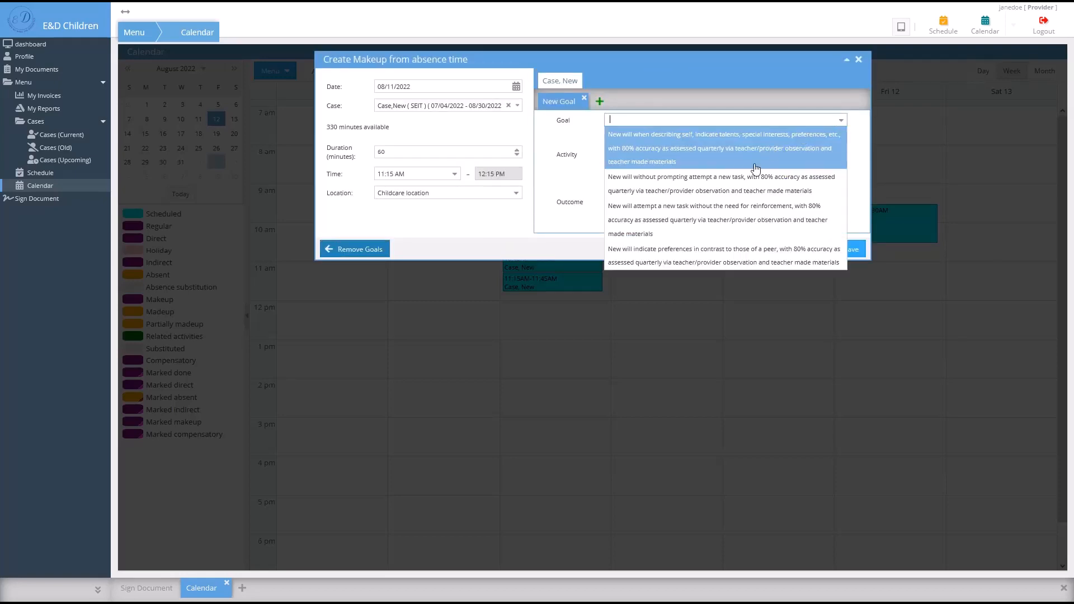
left_click(768, 148)
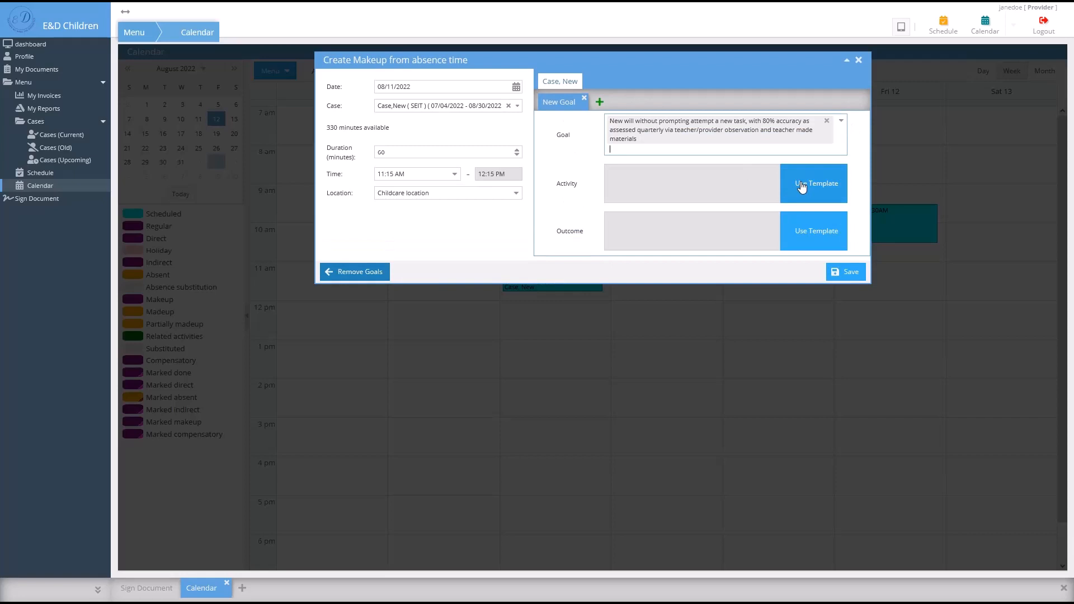
left_click(802, 186)
left_click(795, 82)
left_click(766, 135)
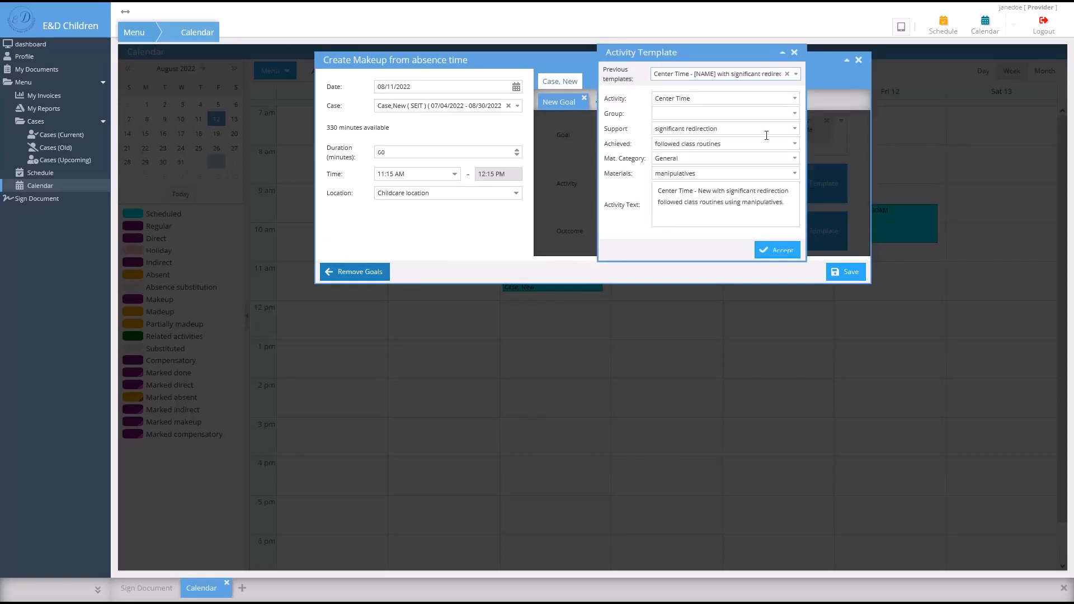
left_click(776, 251)
left_click(795, 218)
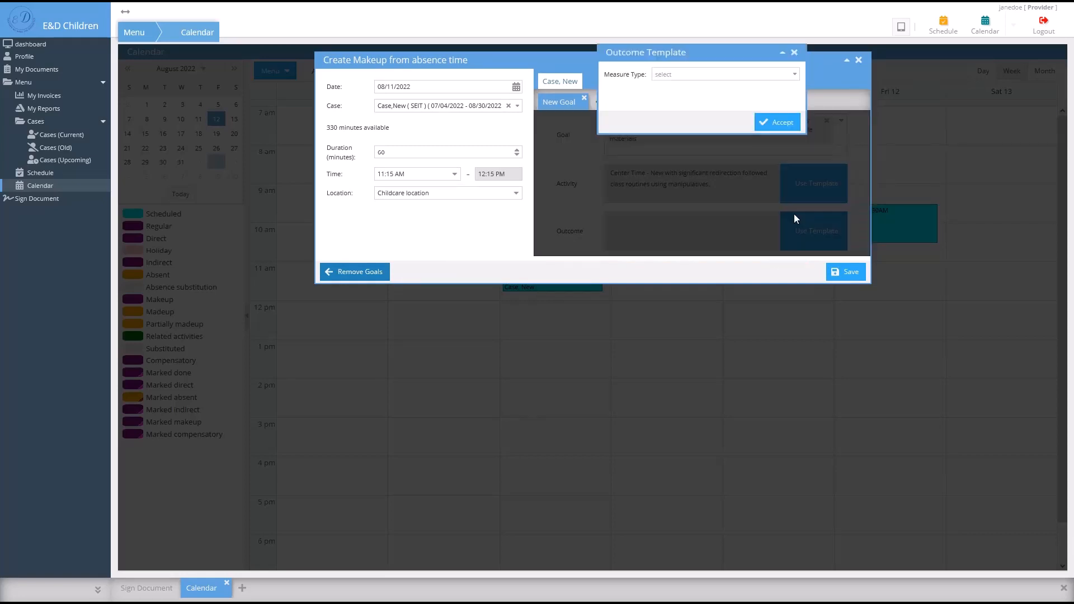
left_click(795, 76)
left_click(707, 98)
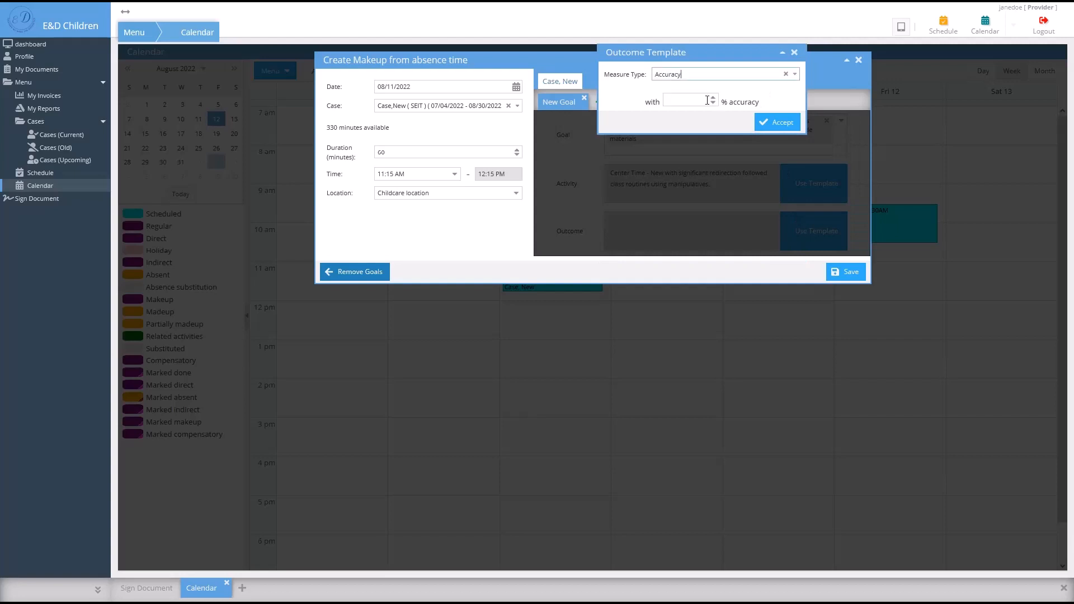
type("65")
left_click(778, 122)
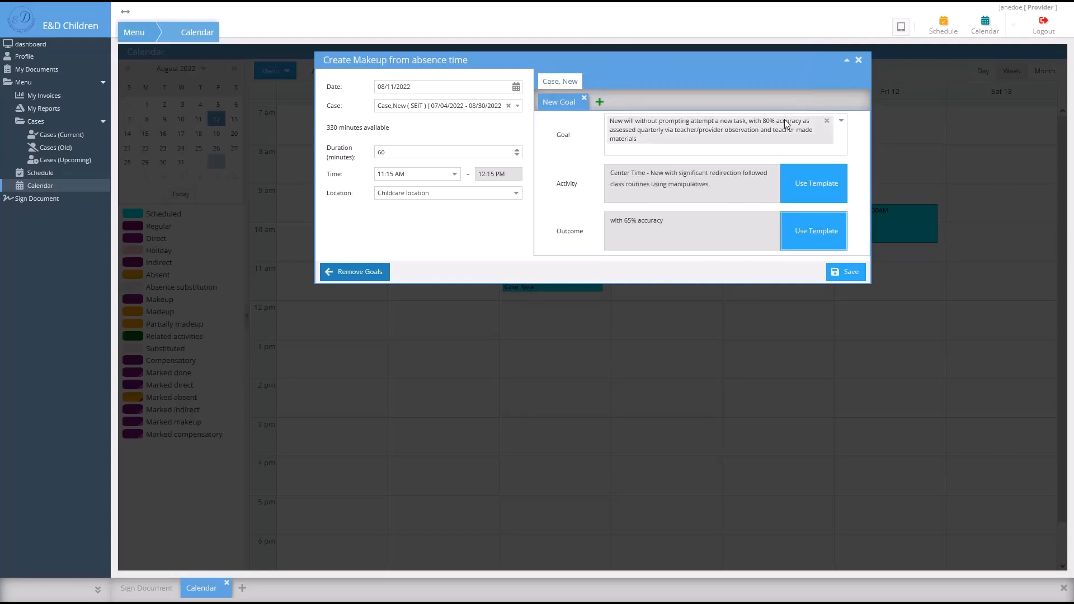
left_click(848, 273)
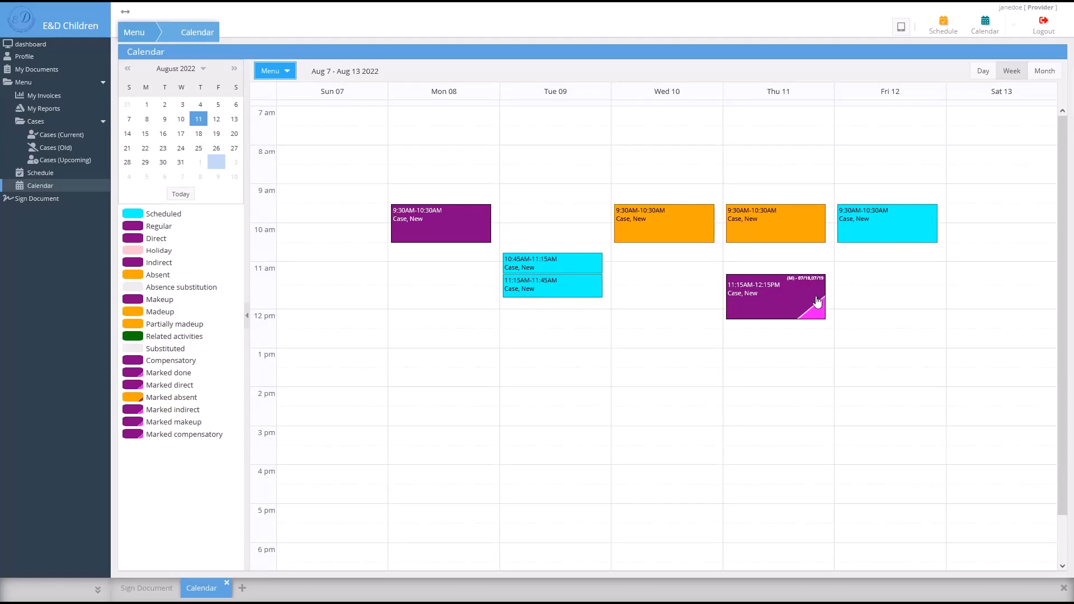
- Add a new goal to Thursday's makeup session using the Center Time activity template
right_click(783, 297)
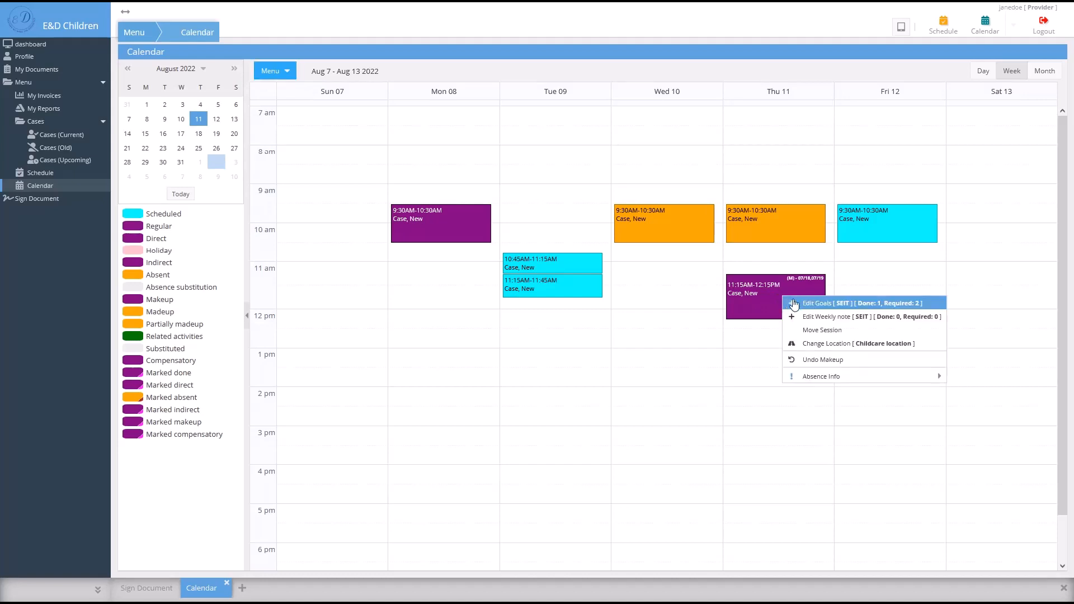
left_click(878, 307)
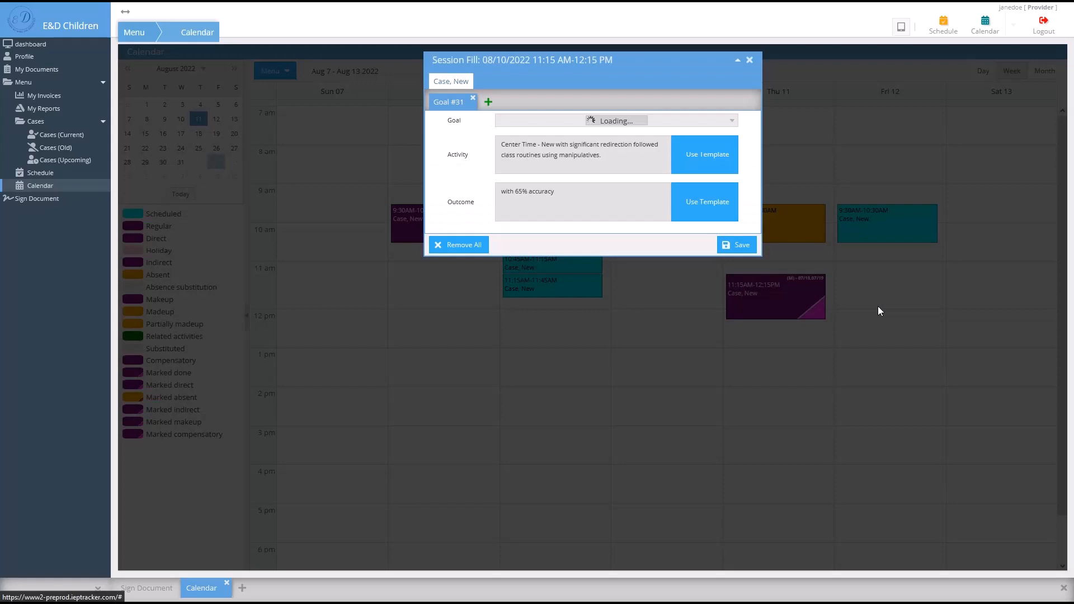
left_click(490, 104)
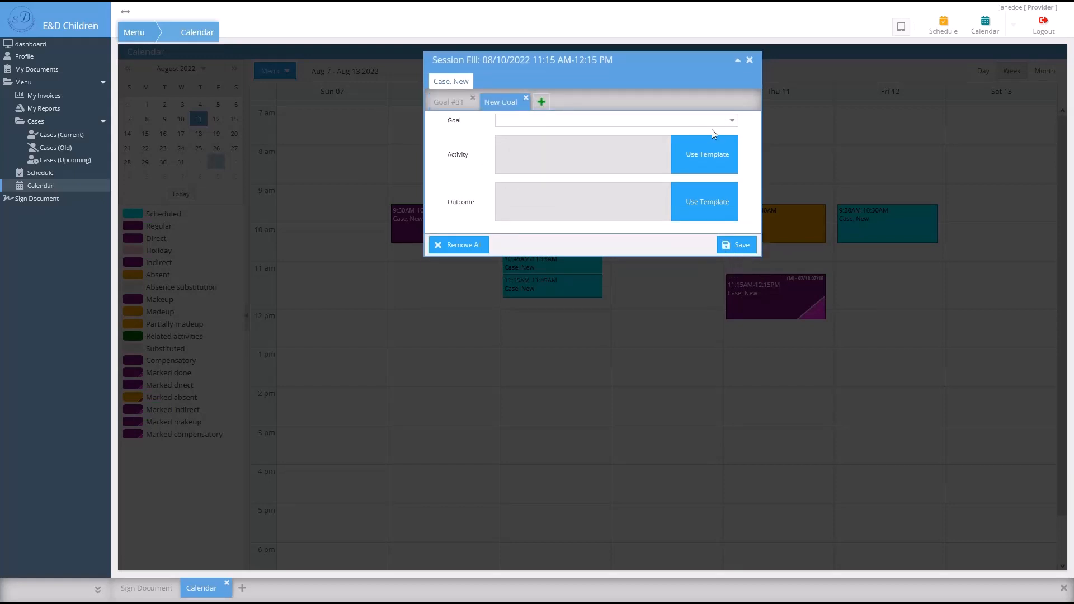
left_click(711, 190)
left_click(683, 78)
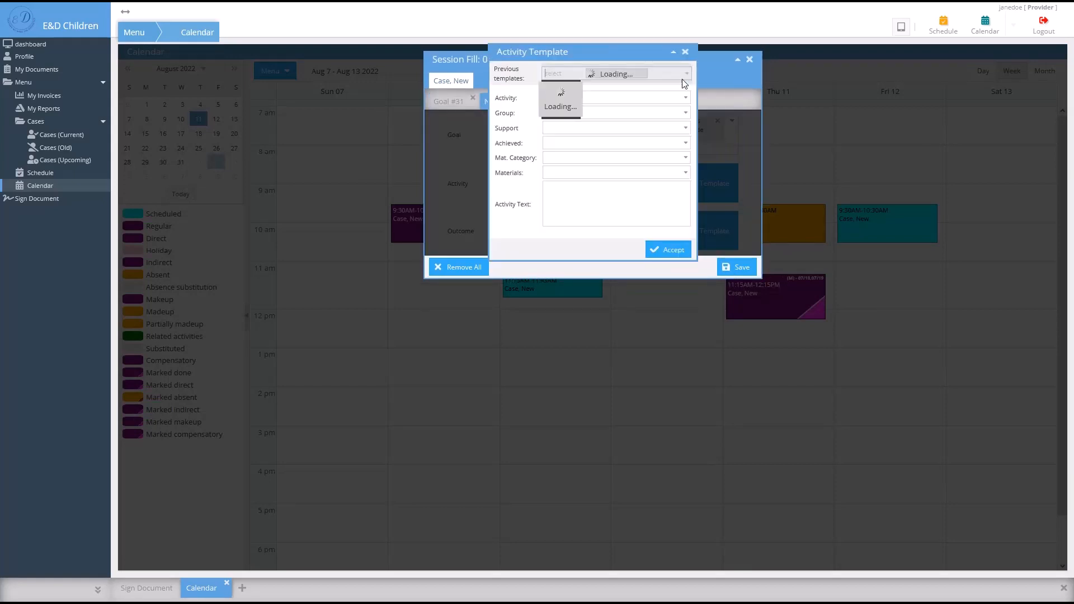
left_click(681, 84)
left_click(668, 249)
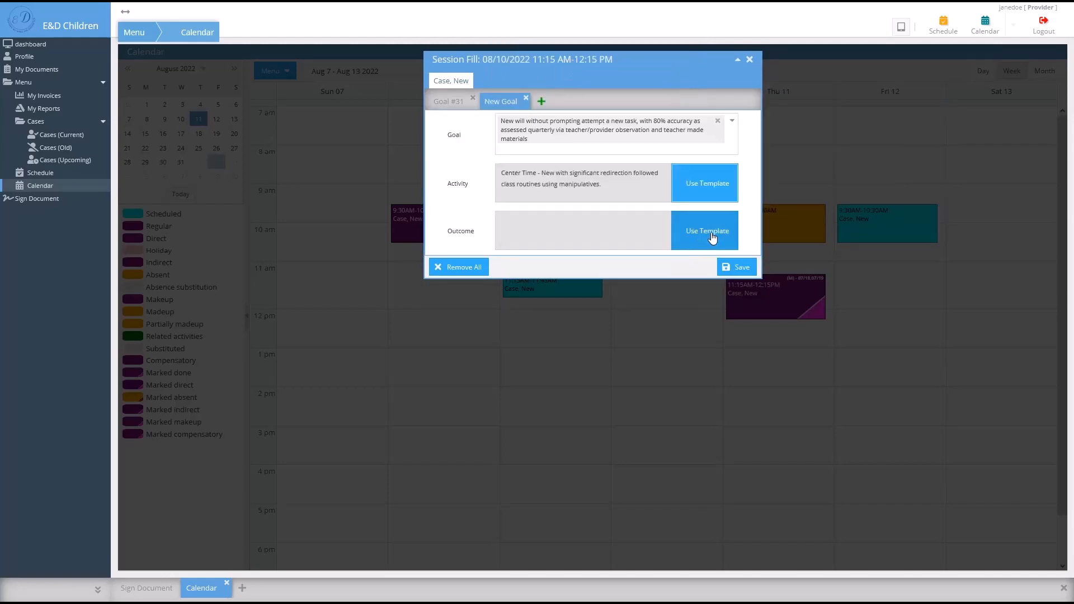
- Give the new goal a 60% Accuracy outcome and save it
left_click(711, 238)
left_click(688, 82)
left_click(649, 90)
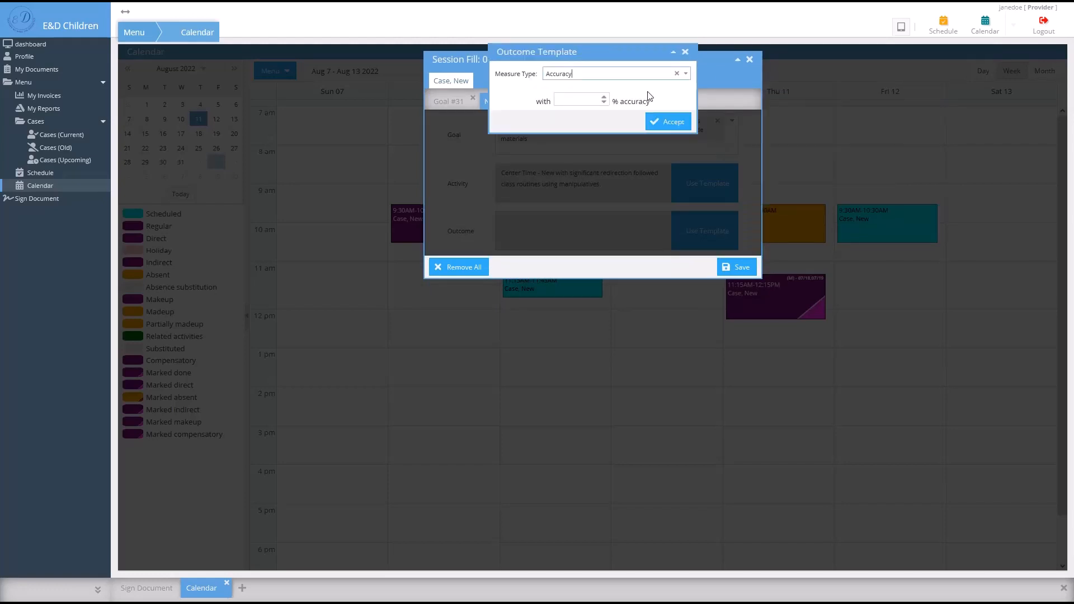
left_click(576, 99)
type("60")
left_click(668, 121)
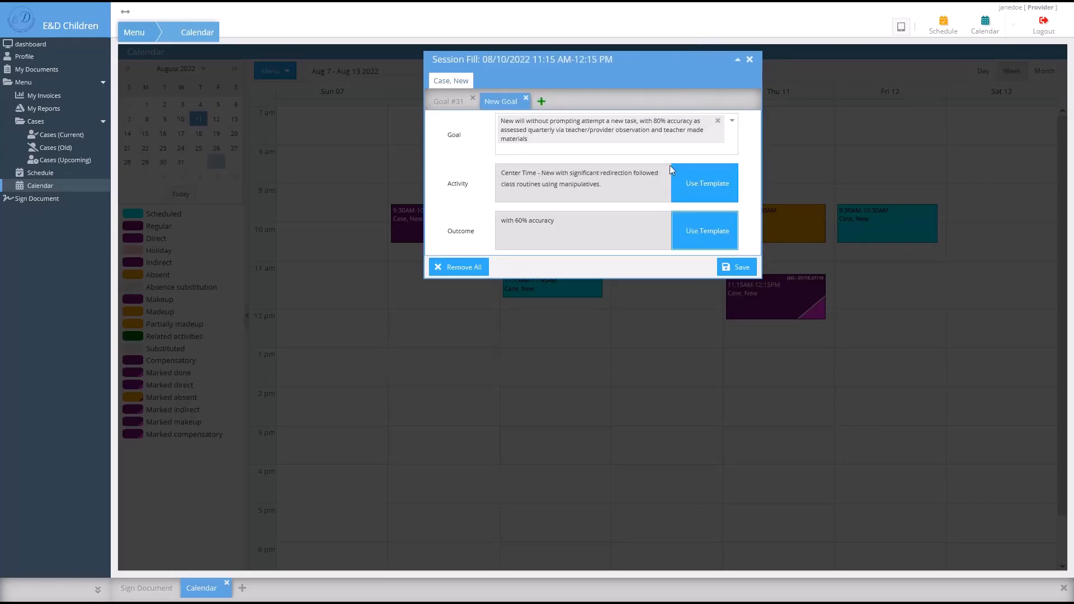
left_click(743, 268)
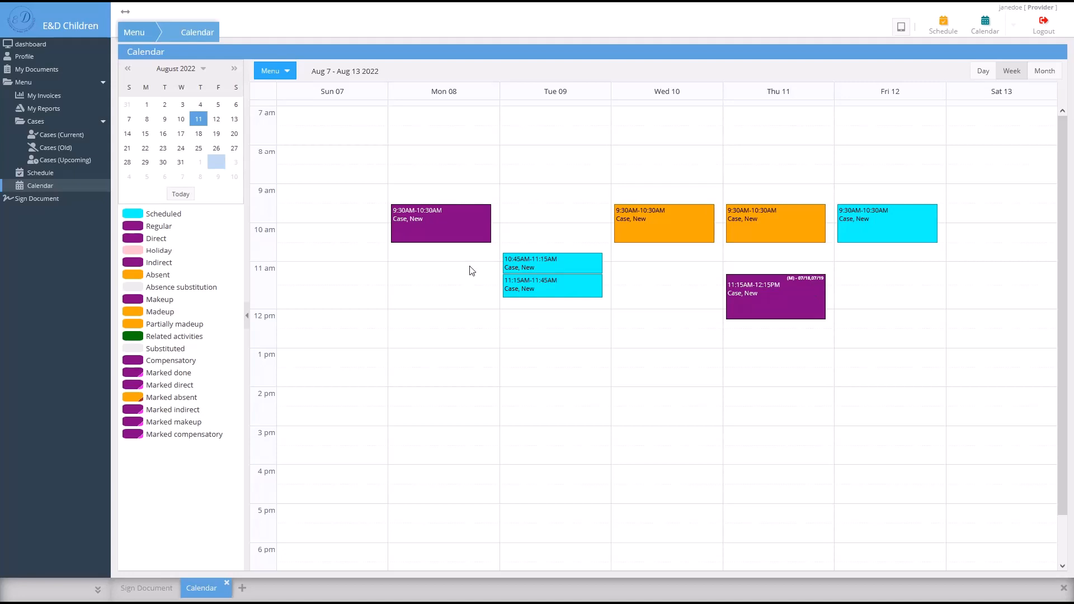
right_click(462, 236)
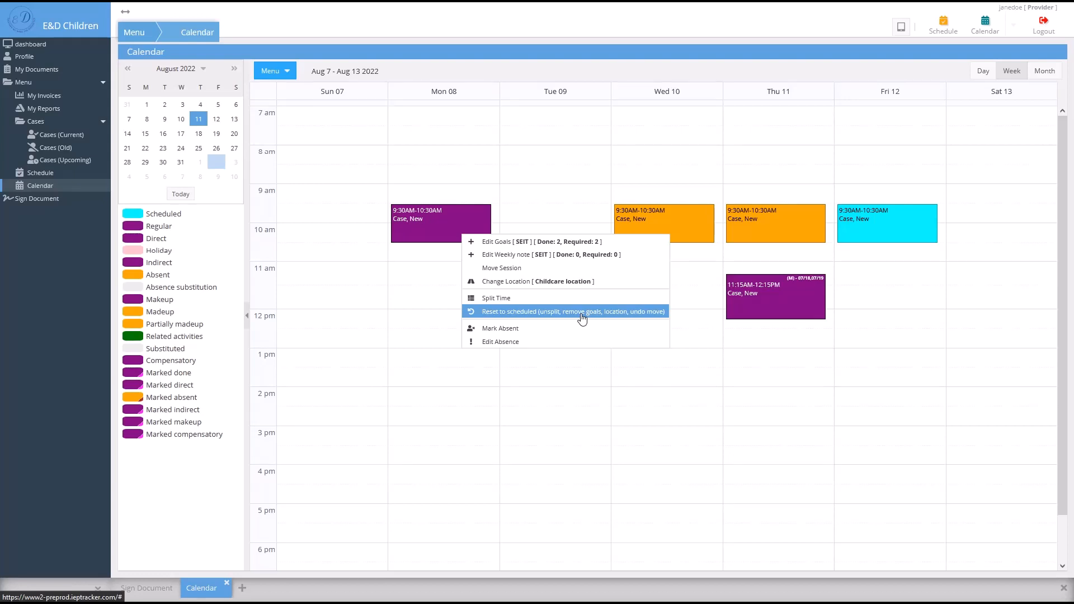
left_click(559, 241)
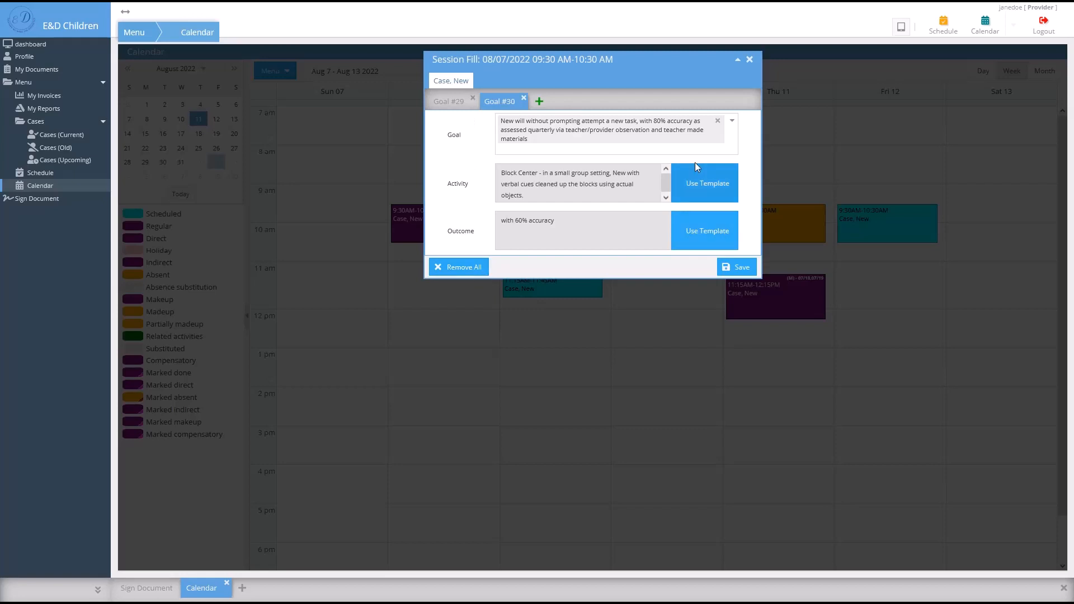
left_click(750, 60)
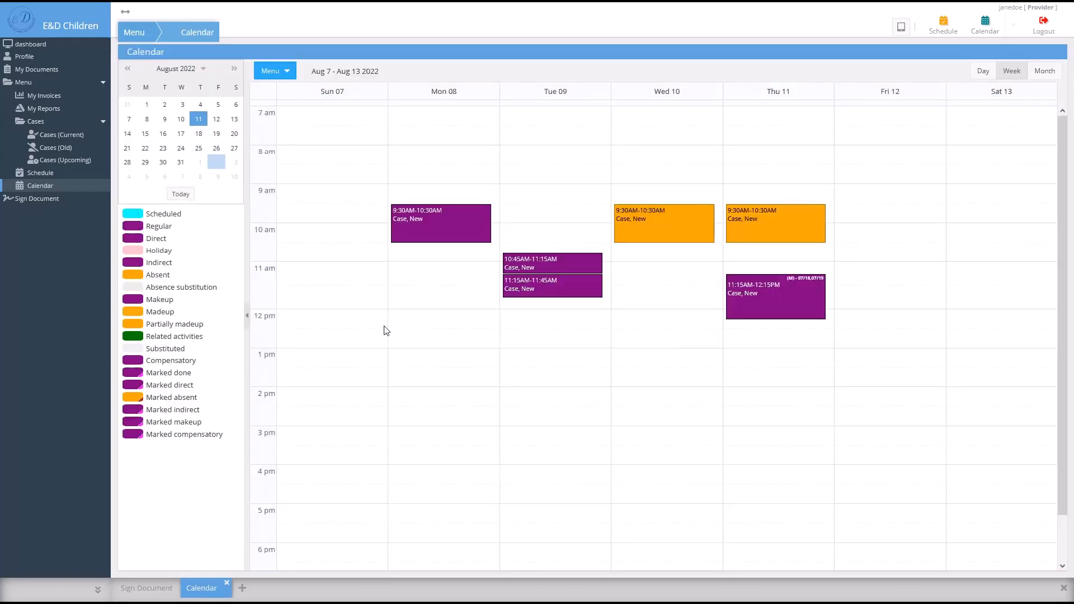
- Begin a related activity for the case's SEIT assignment starting at 01:00 PM
left_click(274, 71)
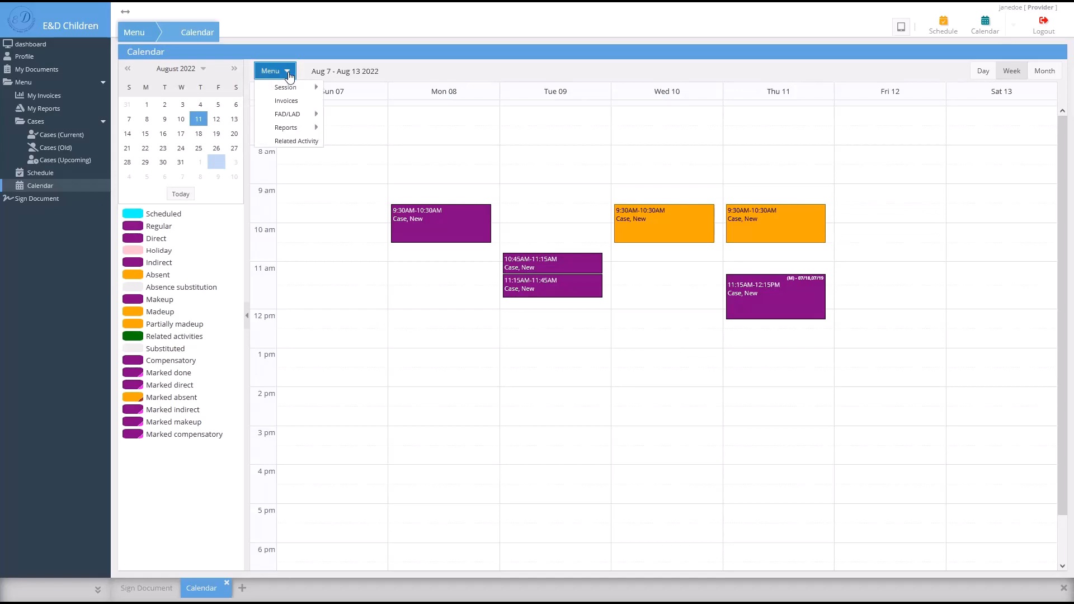
left_click(313, 143)
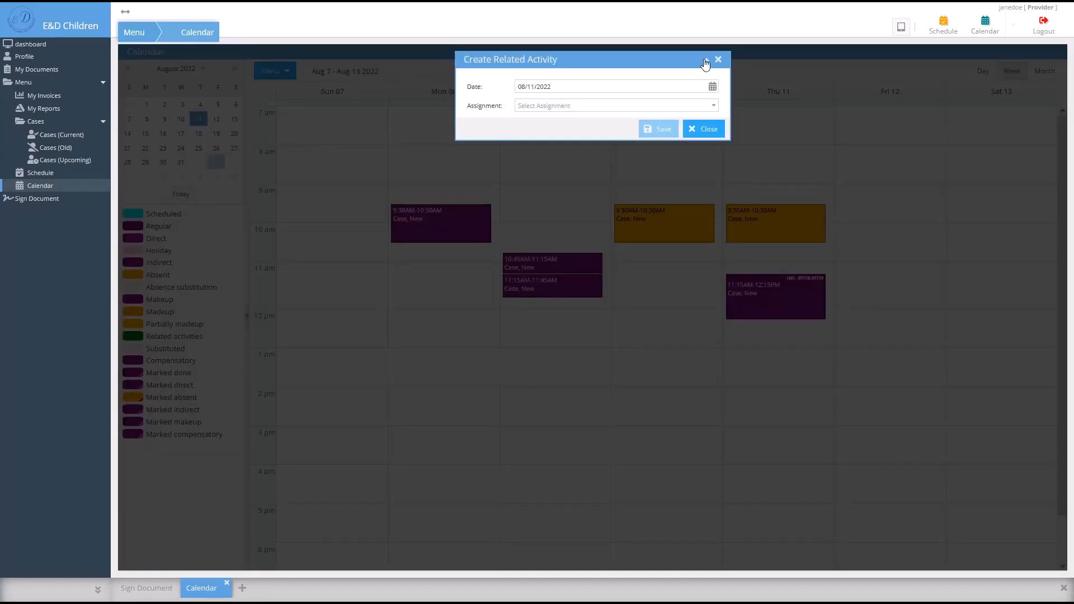
left_click(714, 106)
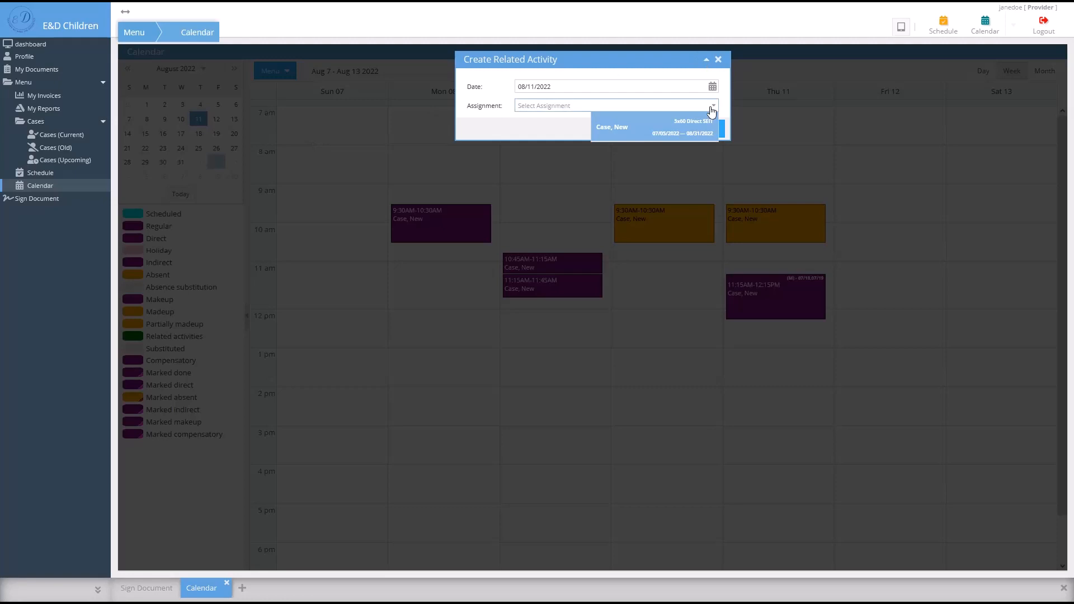
left_click(655, 133)
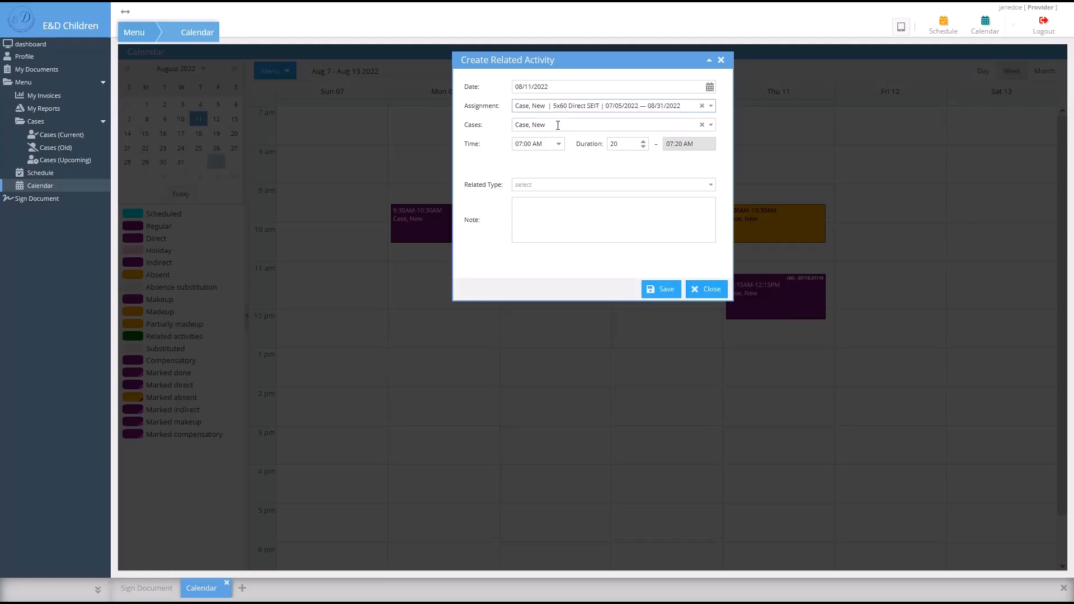
left_click(556, 146)
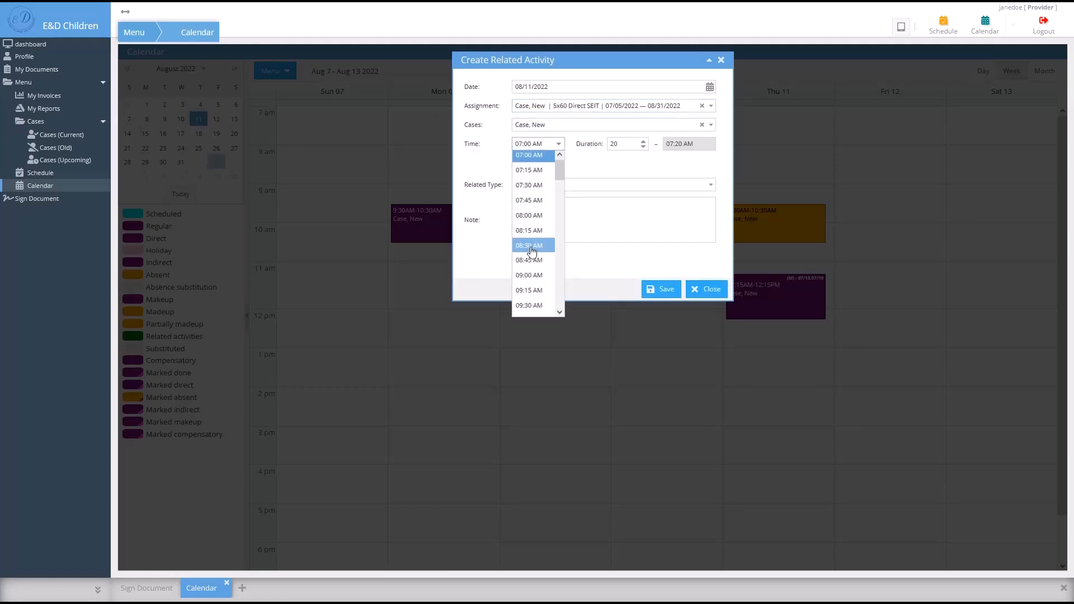
scroll(531, 246, "down", 3)
scroll(533, 255, "down", 2)
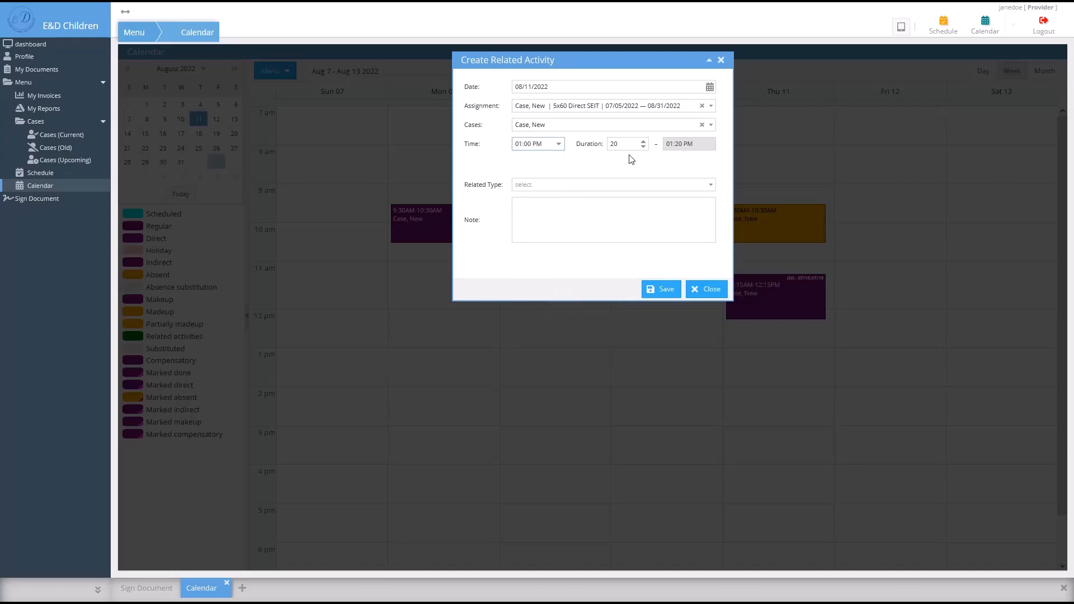
- Set the type to Conferencing with parents, add the note 'test', and save
left_click(709, 185)
left_click(652, 223)
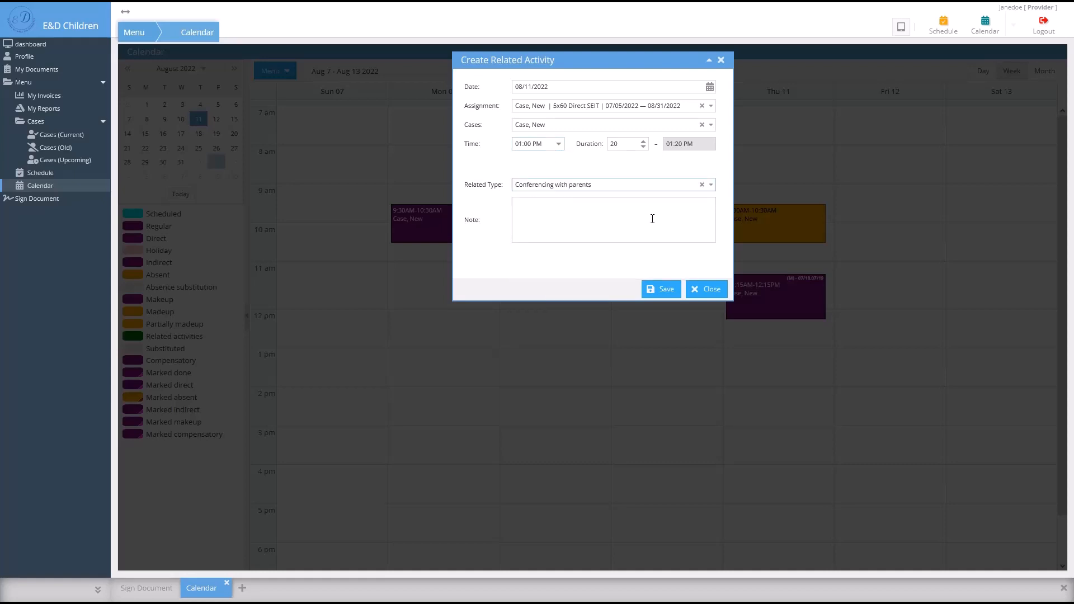
left_click(638, 227)
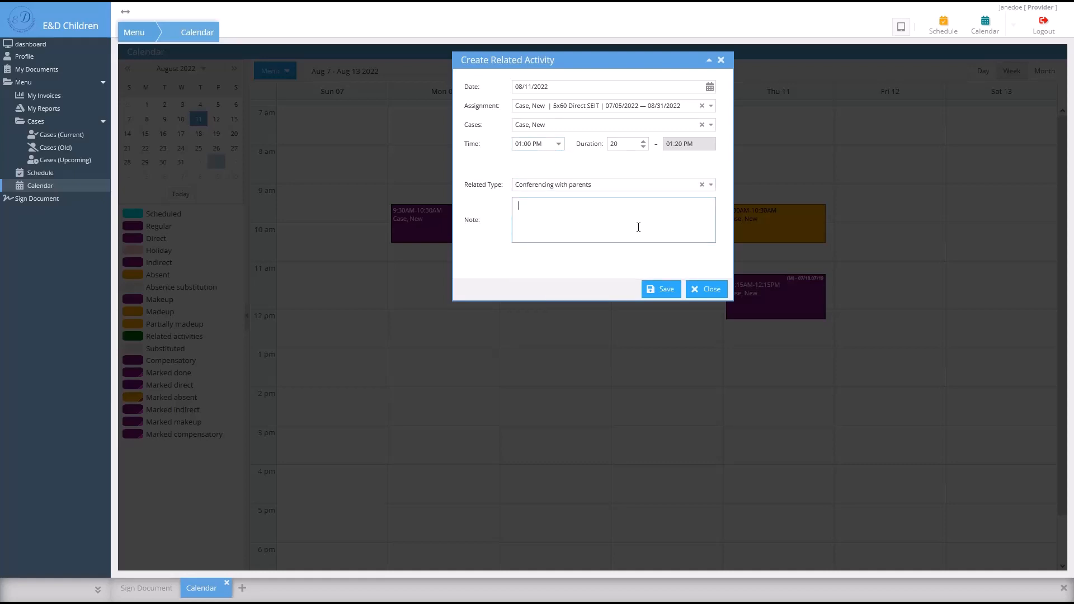
type("test")
left_click(661, 290)
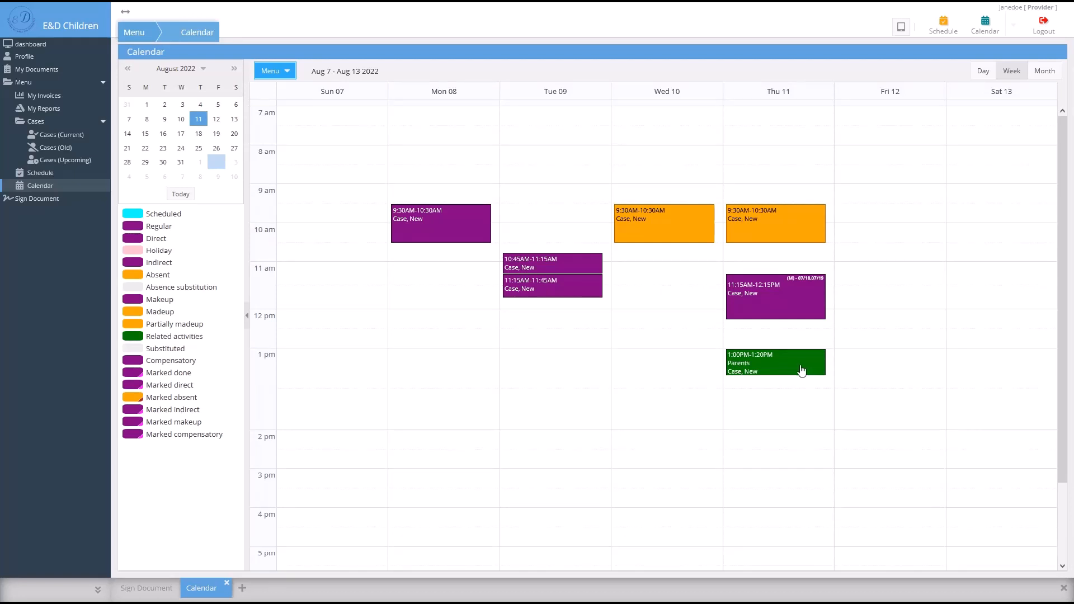
right_click(801, 370)
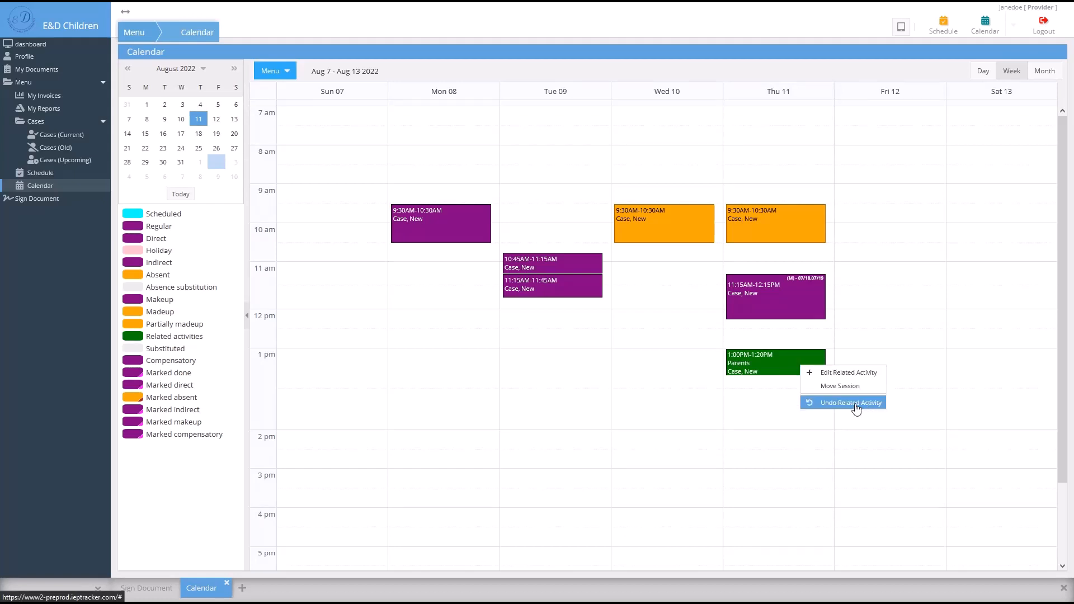
left_click(762, 404)
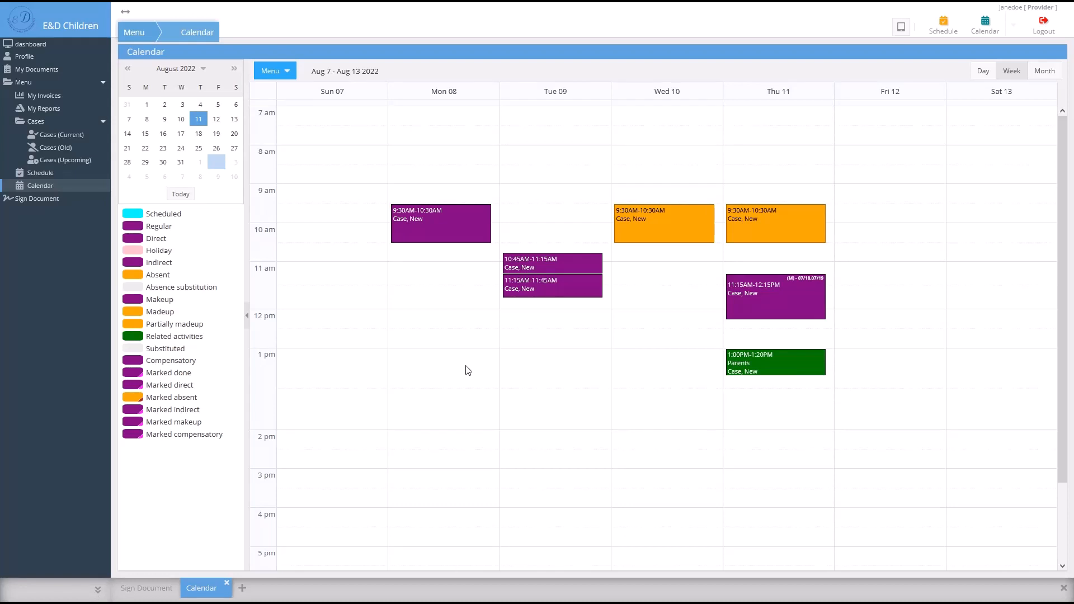
- Select the August 2022 SEIT invoice and advance to the related-activity check
left_click(287, 74)
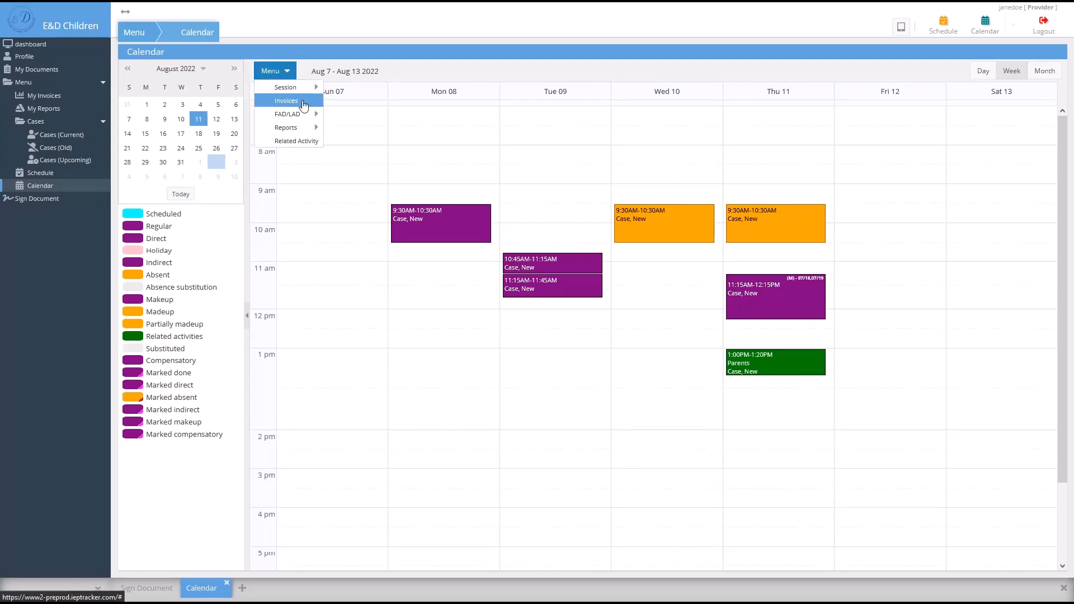
left_click(303, 104)
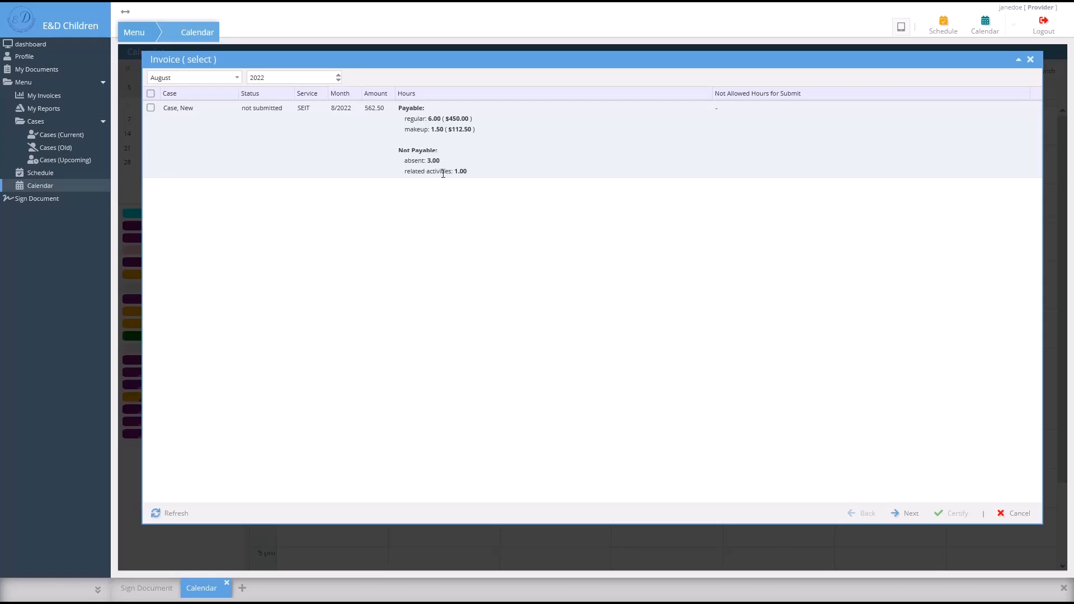
left_click(151, 107)
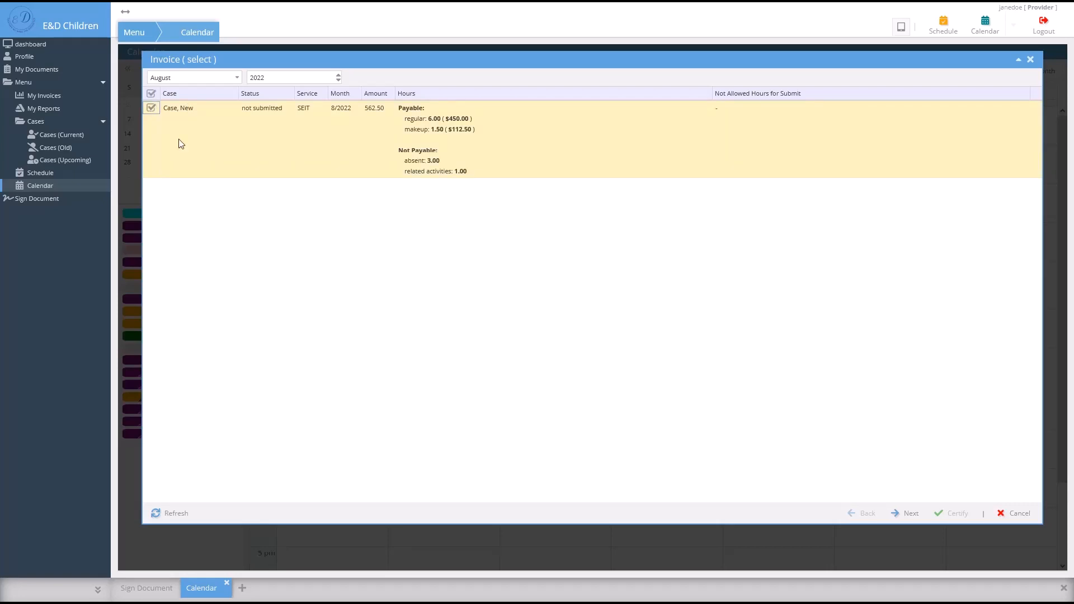
left_click(907, 514)
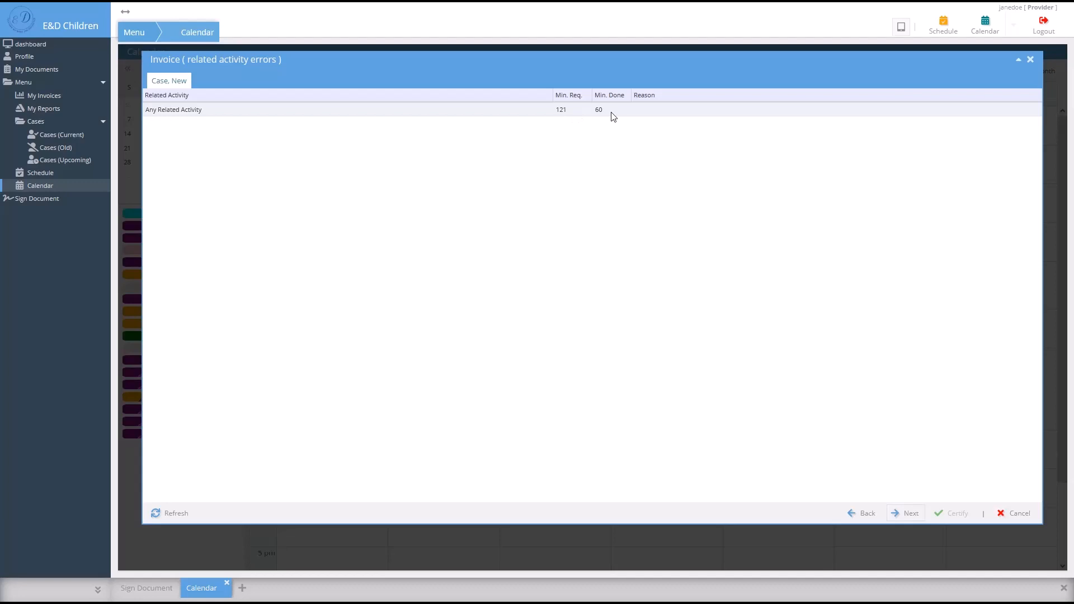
- Enter 'test' as the reason for the missing minutes and continue to the session breakdown
left_click(673, 116)
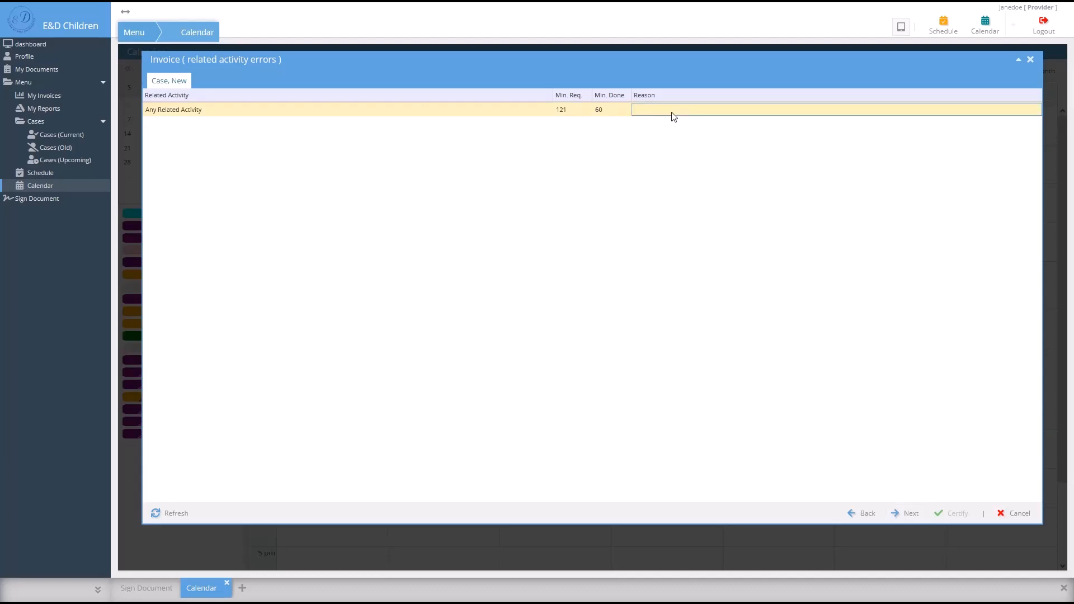
type("t")
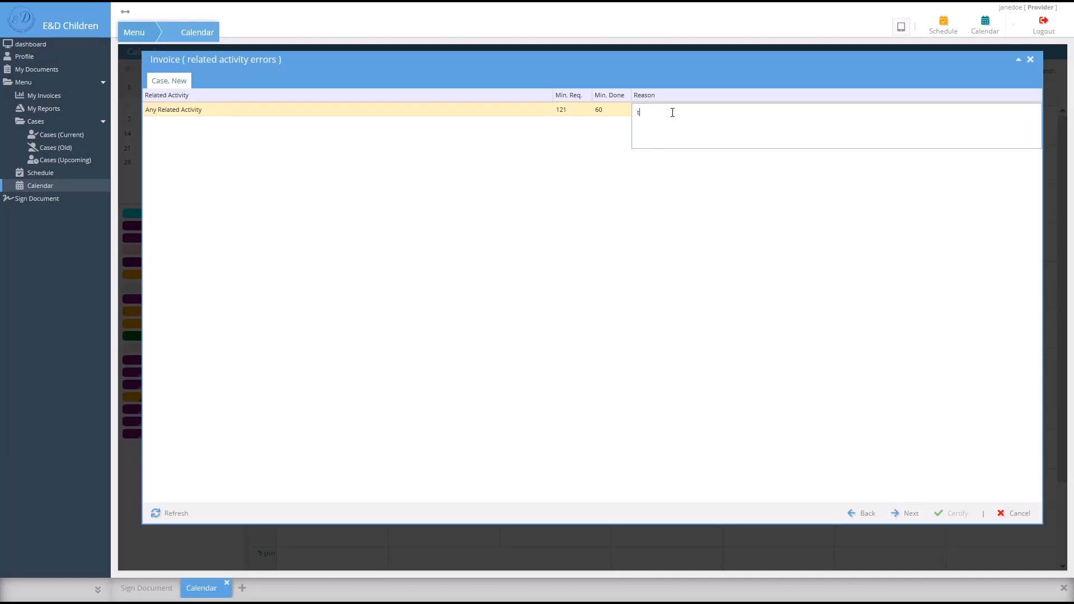
type("est")
left_click(740, 206)
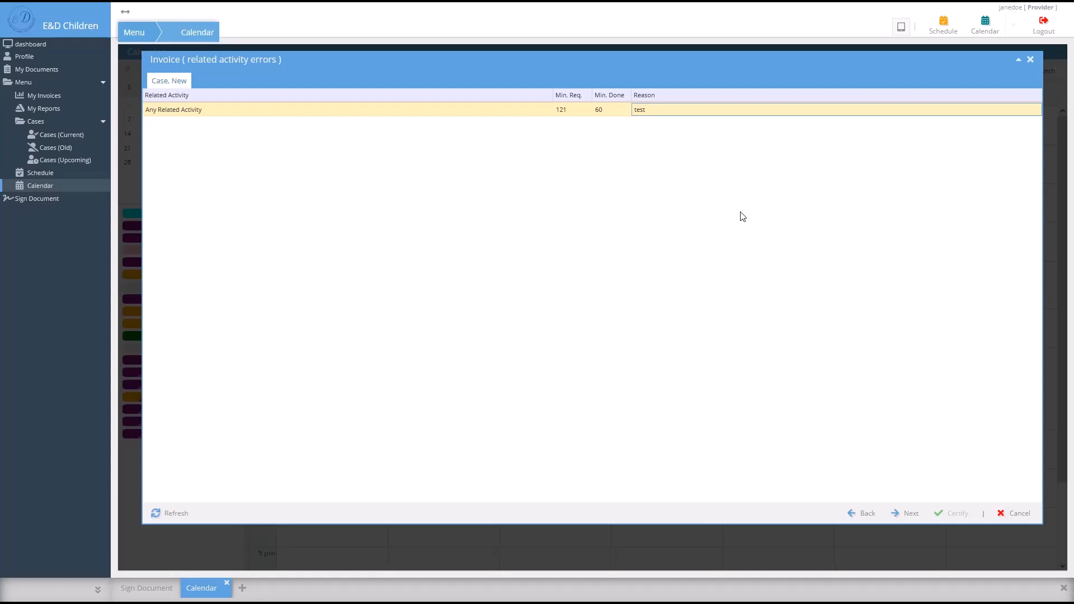
left_click(903, 518)
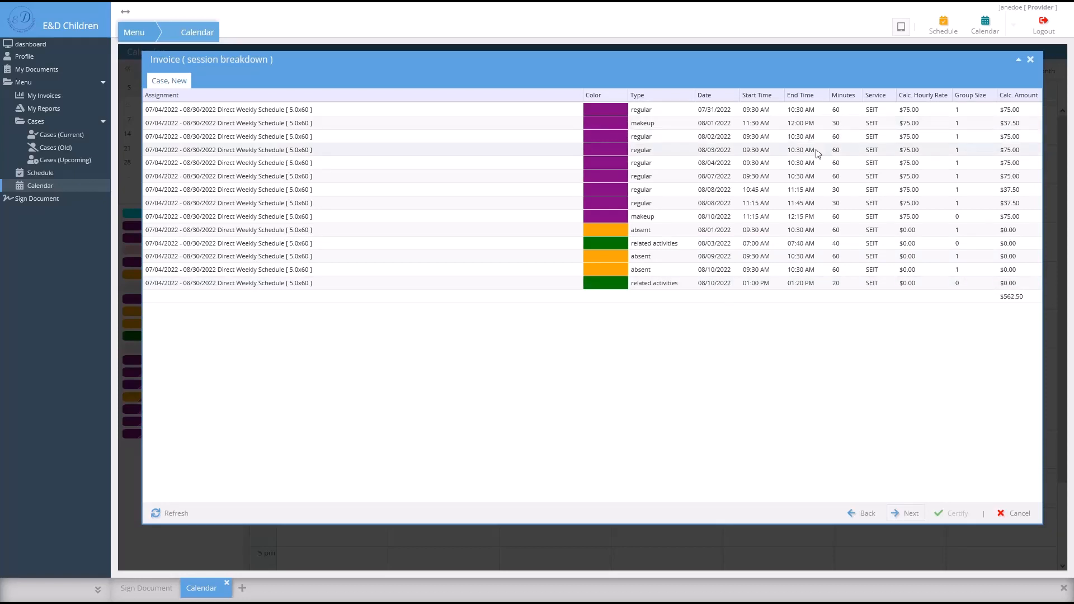
- Preview the August invoice, its Daily Sessions and Related Activities, then start certification
left_click(910, 513)
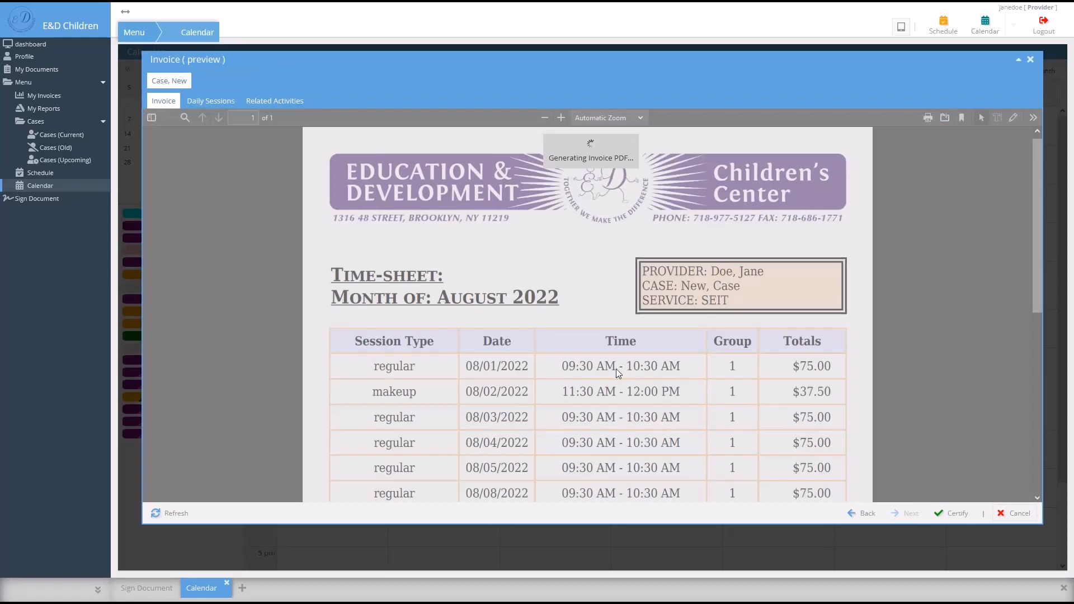
left_click(212, 105)
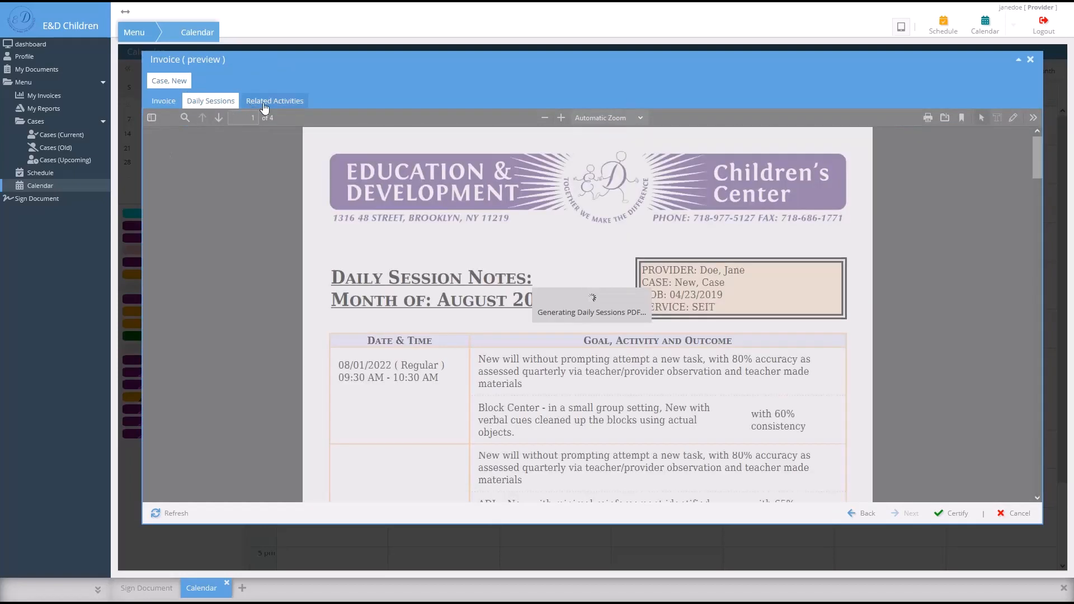
left_click(265, 106)
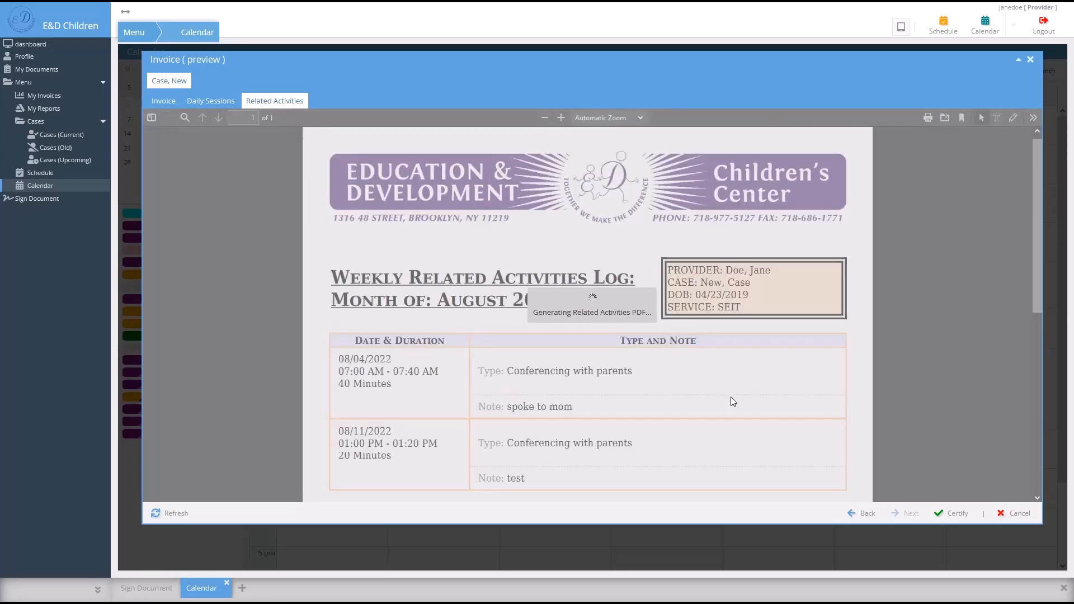
left_click(958, 513)
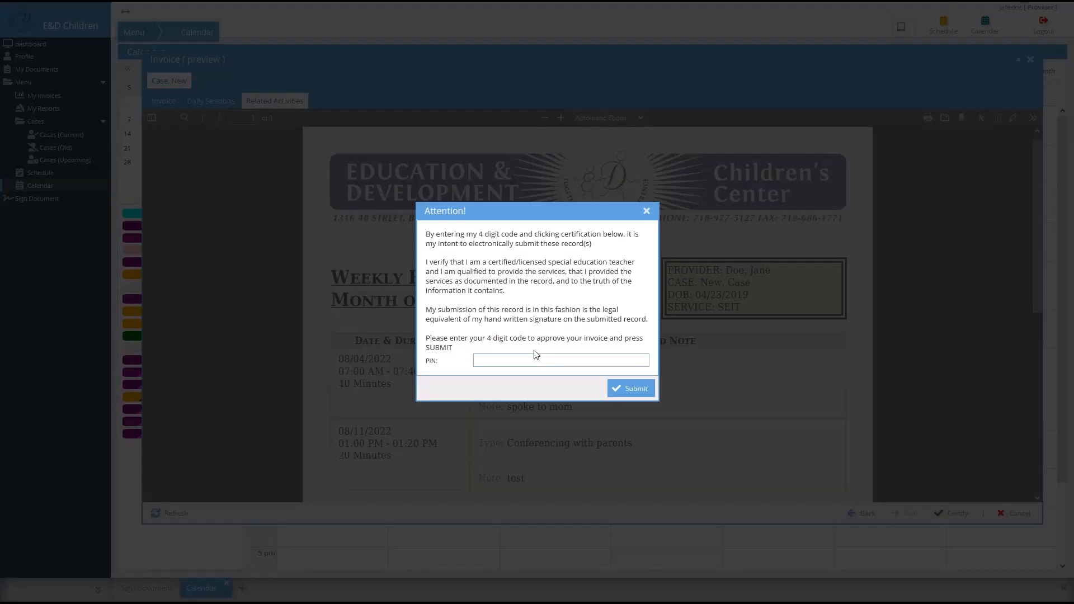
- Certify the August SEIT invoice by entering the 4-digit approval PIN
left_click(534, 359)
type("••••")
left_click(634, 389)
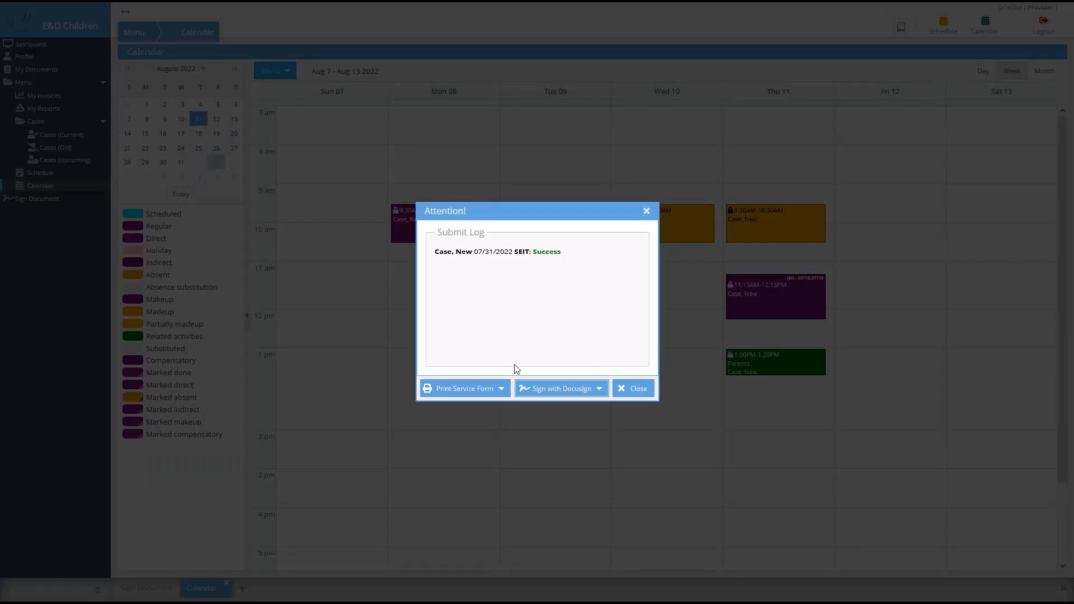
- Review the Case, New SEIT service form PDF, then close it
left_click(502, 394)
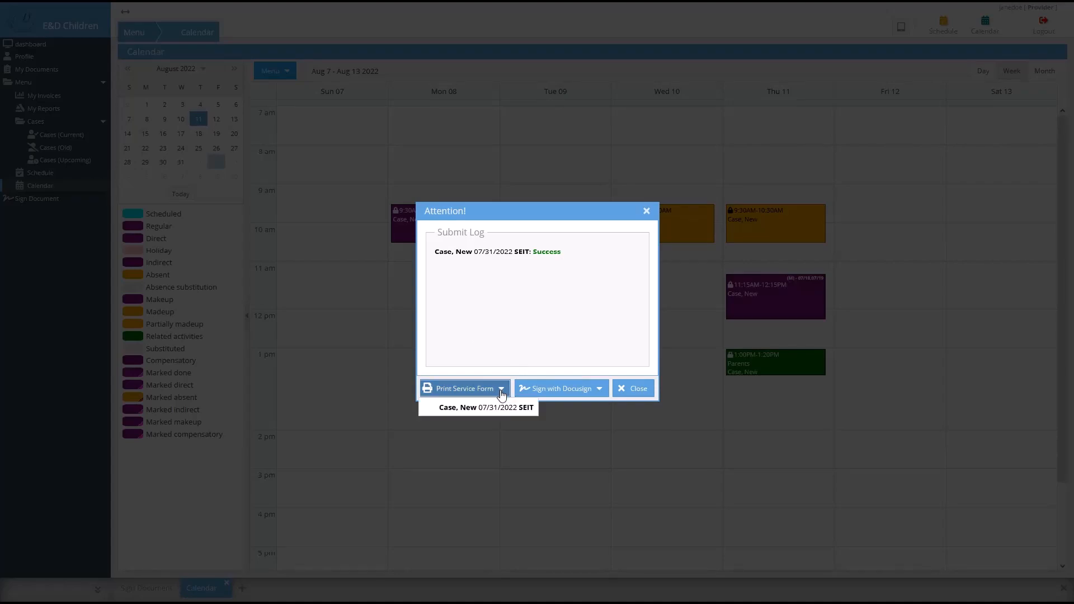
left_click(498, 407)
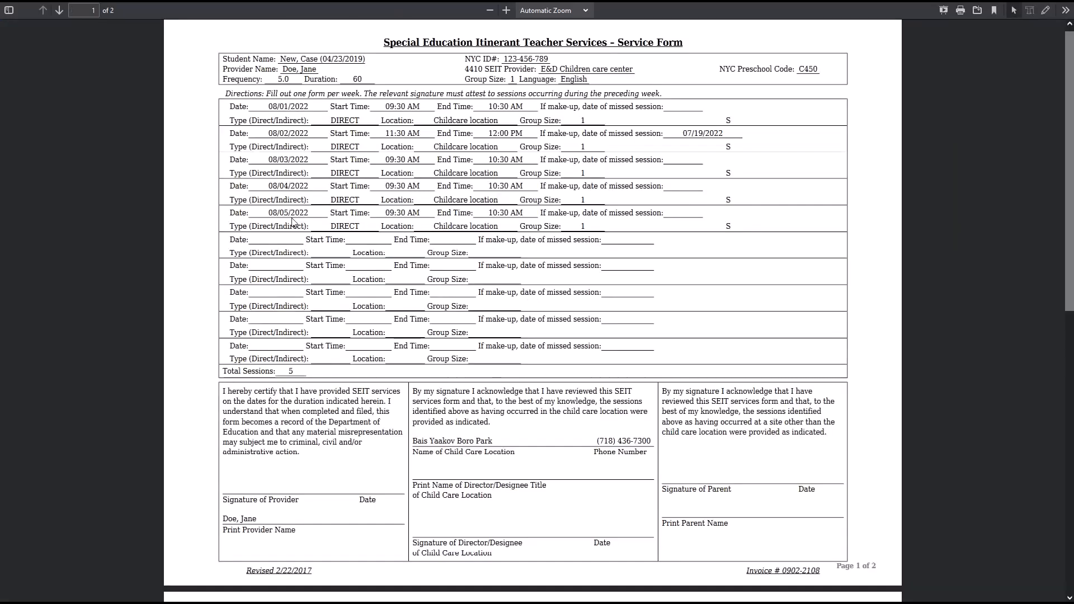
key("ctrl+w")
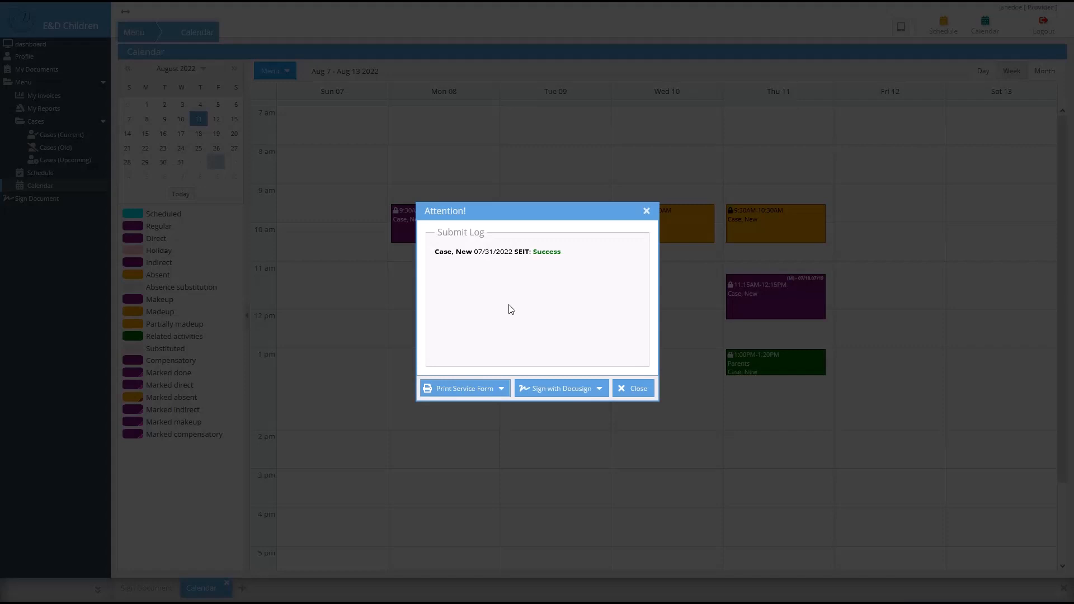
left_click(574, 393)
- Open the Case, New SEIT form in DocuSign, confirm the texted code and accept electronic records
left_click(573, 407)
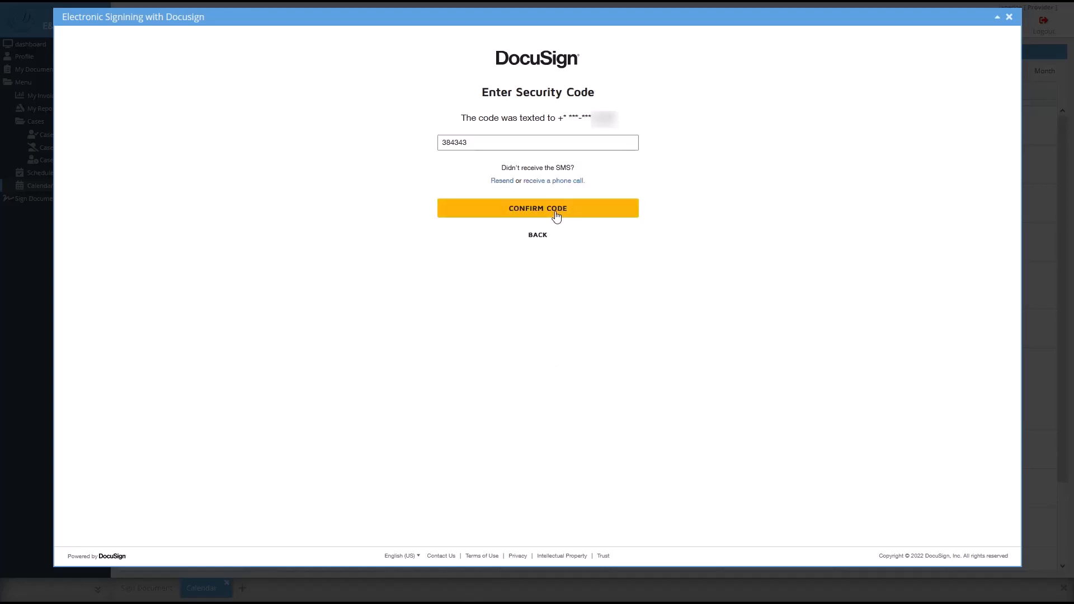
left_click(556, 214)
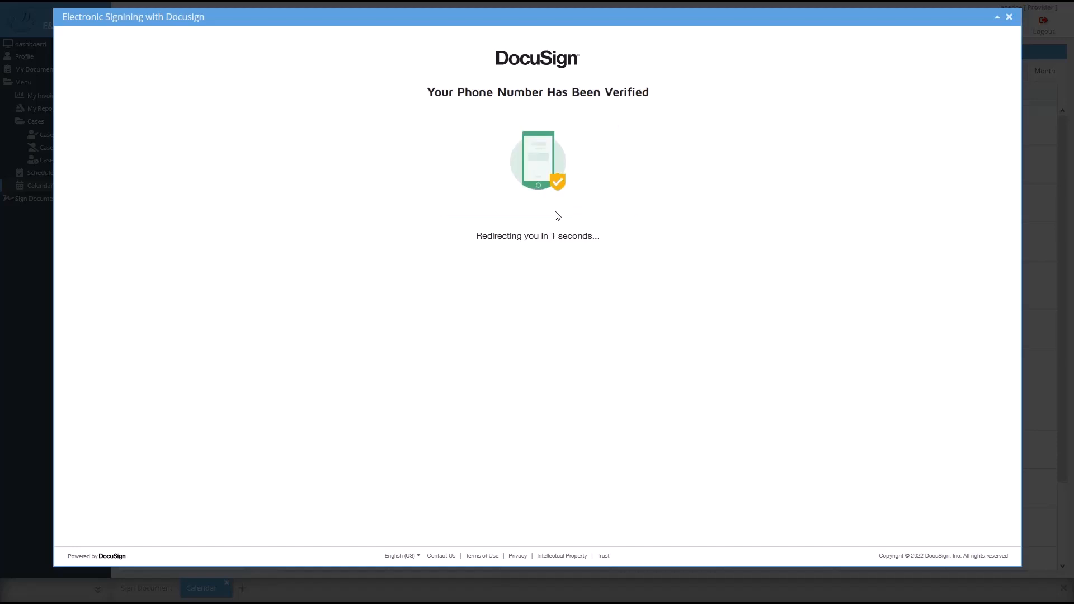
left_click(166, 131)
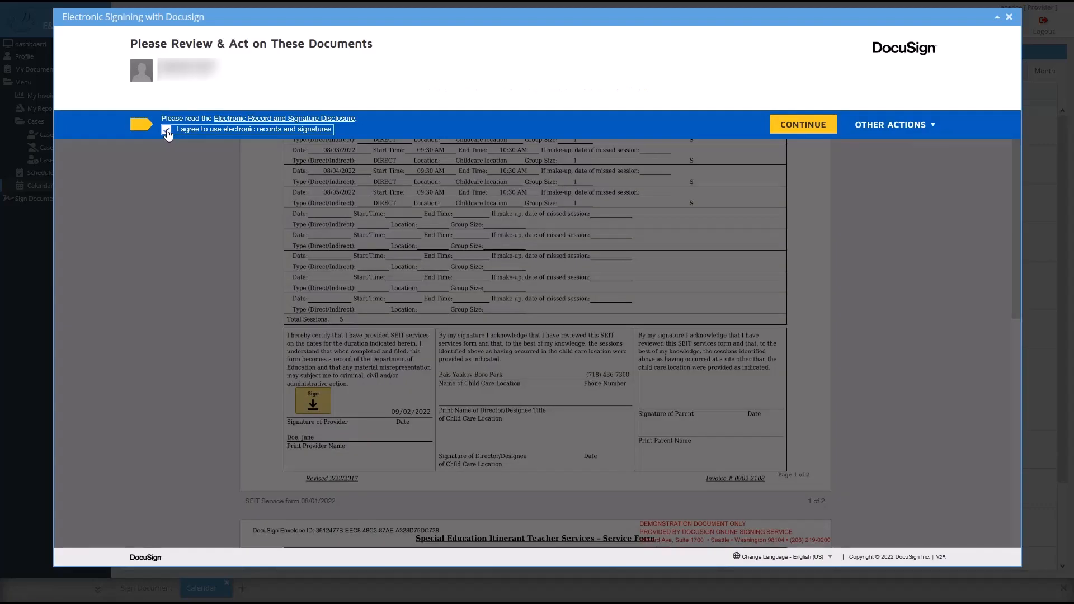
left_click(167, 132)
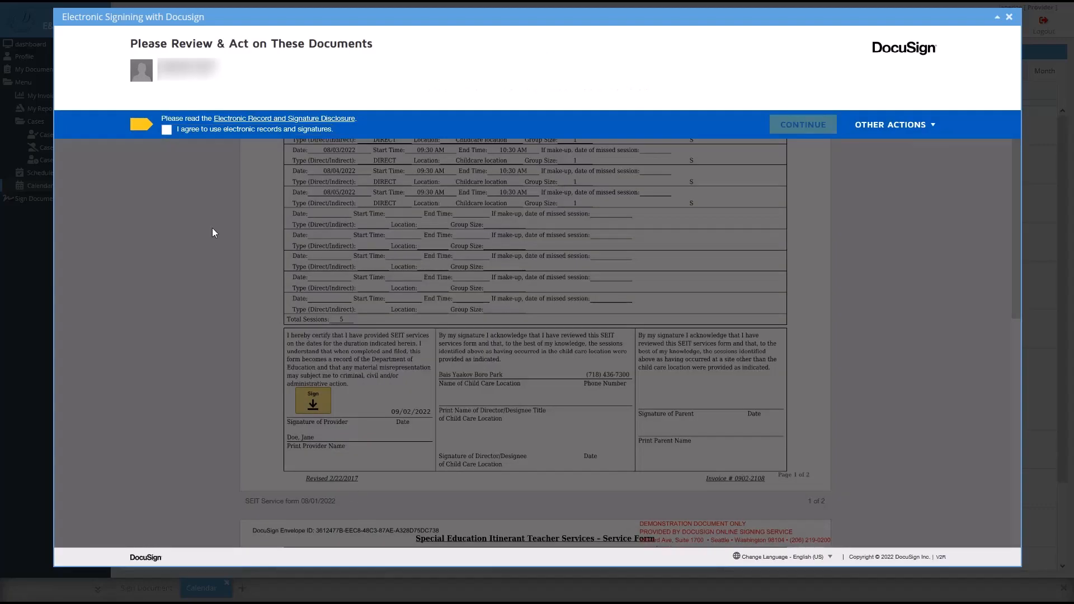
left_click(165, 135)
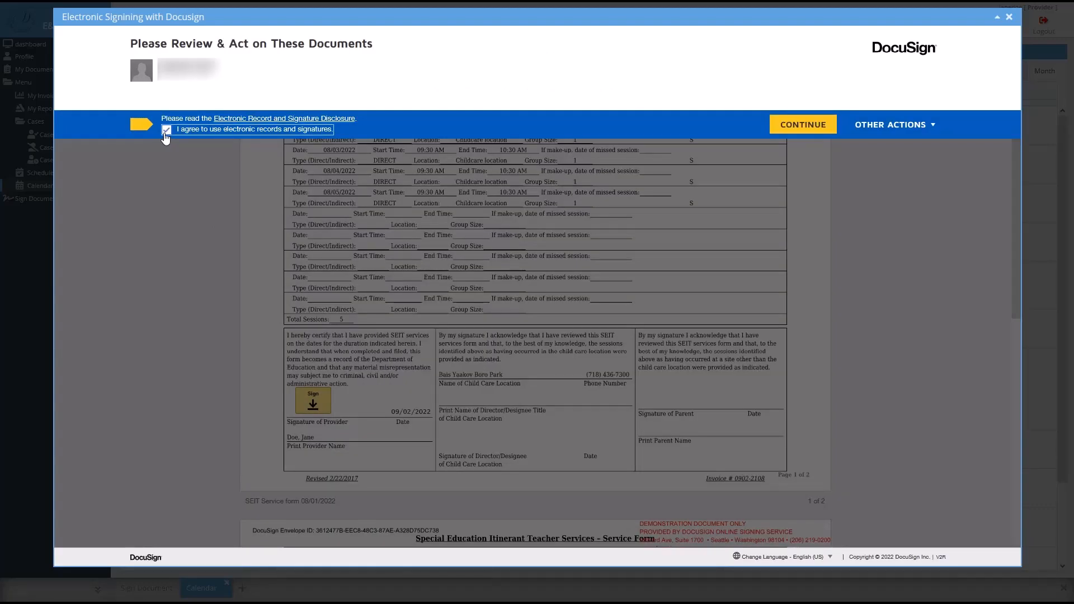
left_click(777, 125)
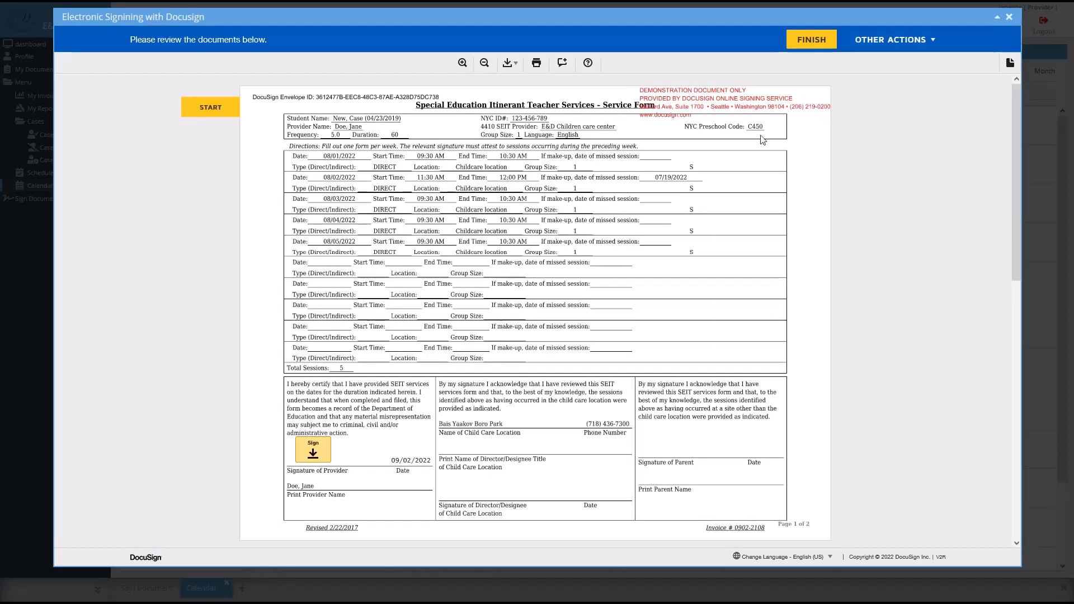
- Adopt the suggested signature, place it in the provider field and finish signing
left_click(312, 453)
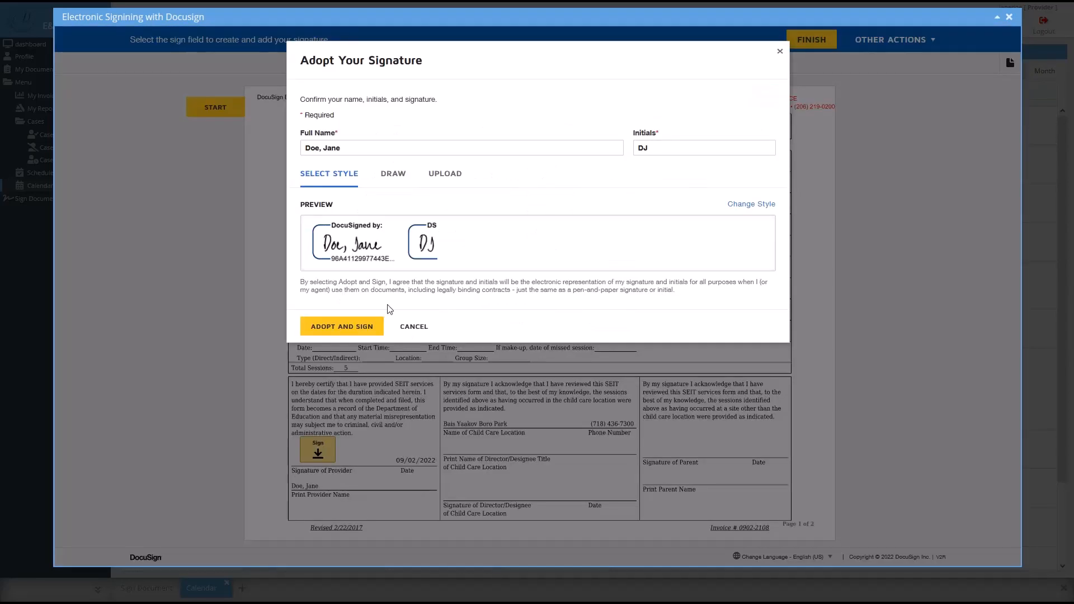
left_click(348, 331)
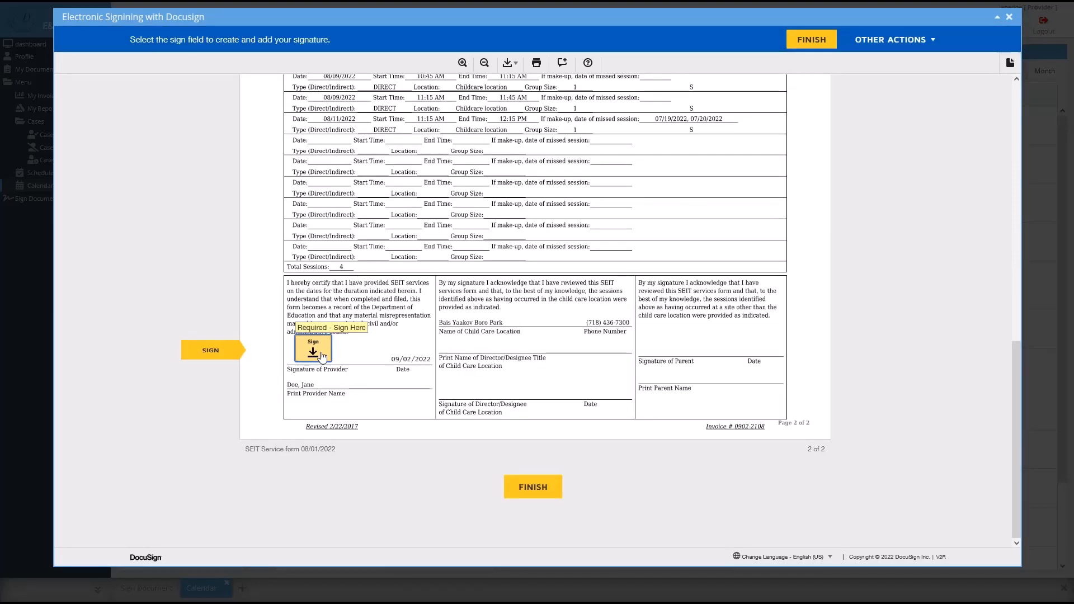
left_click(322, 356)
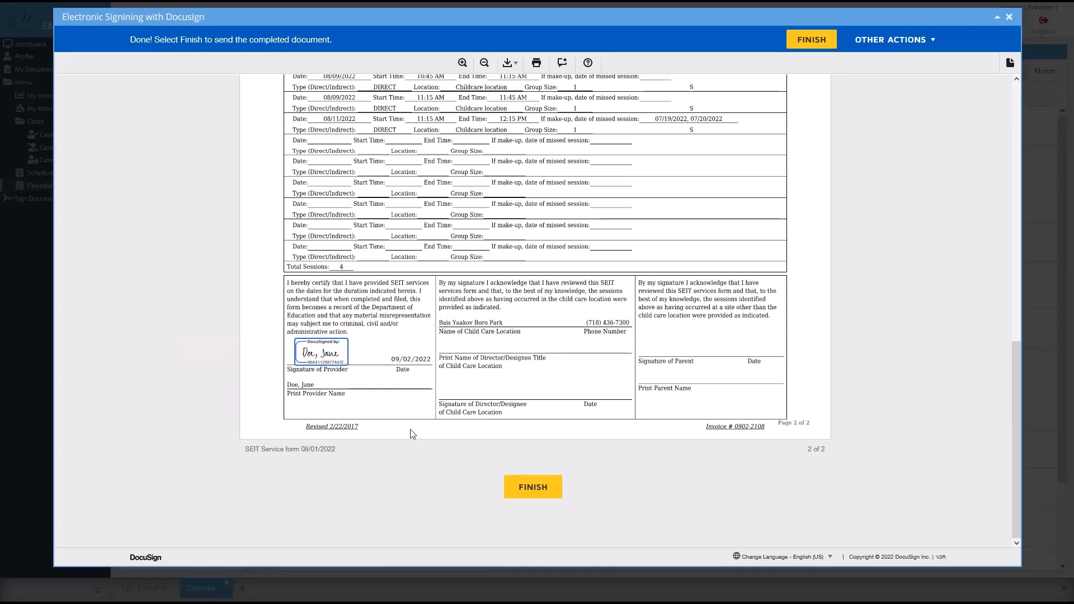
left_click(525, 487)
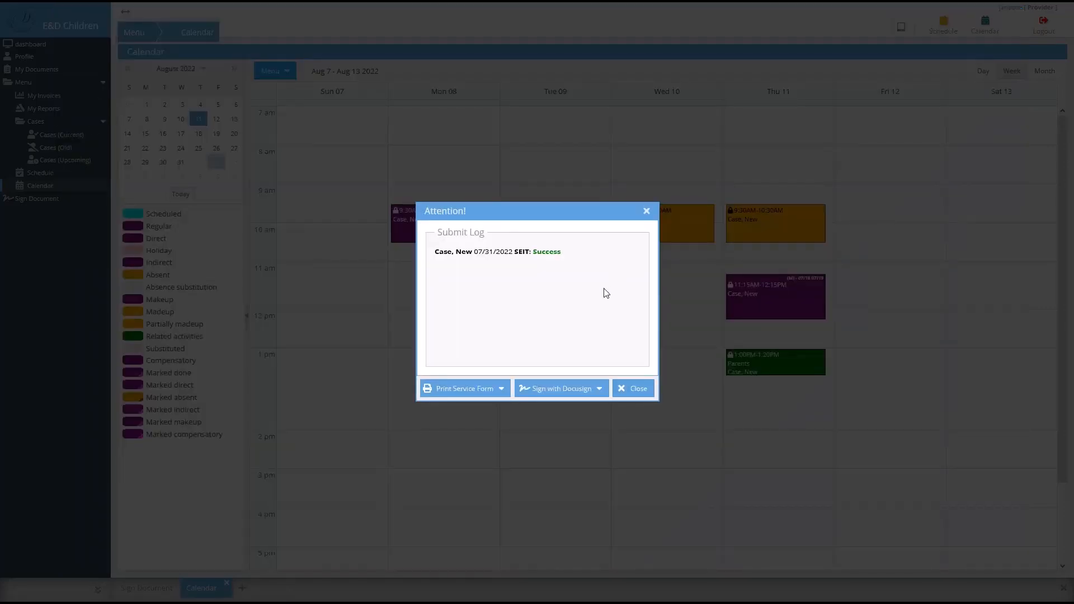
- Close the forms list and submit log, then check the August SEIT invoice in My Invoices
left_click(580, 391)
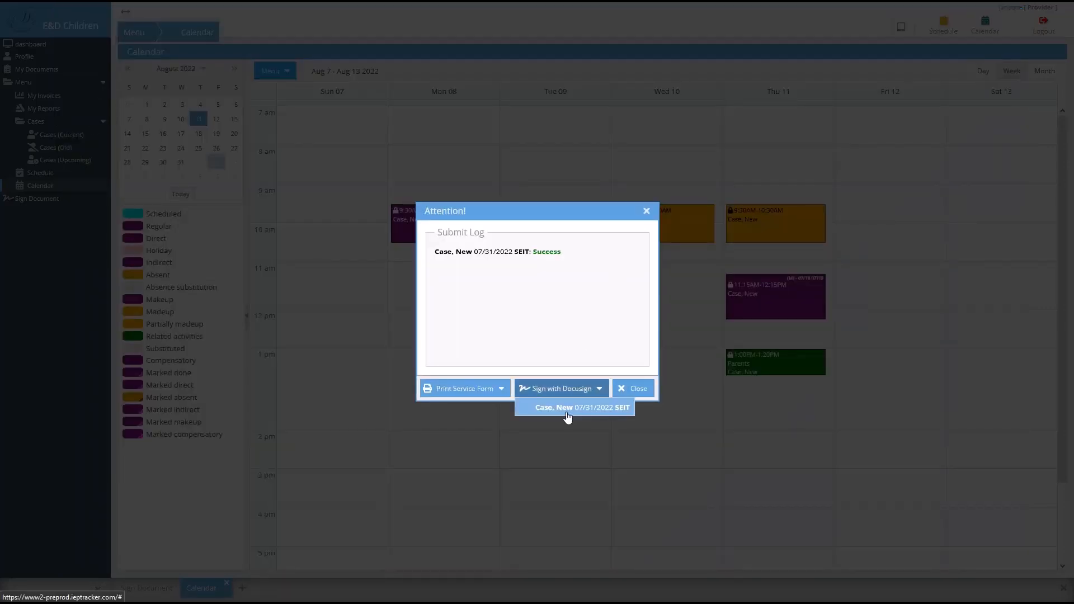
left_click(576, 347)
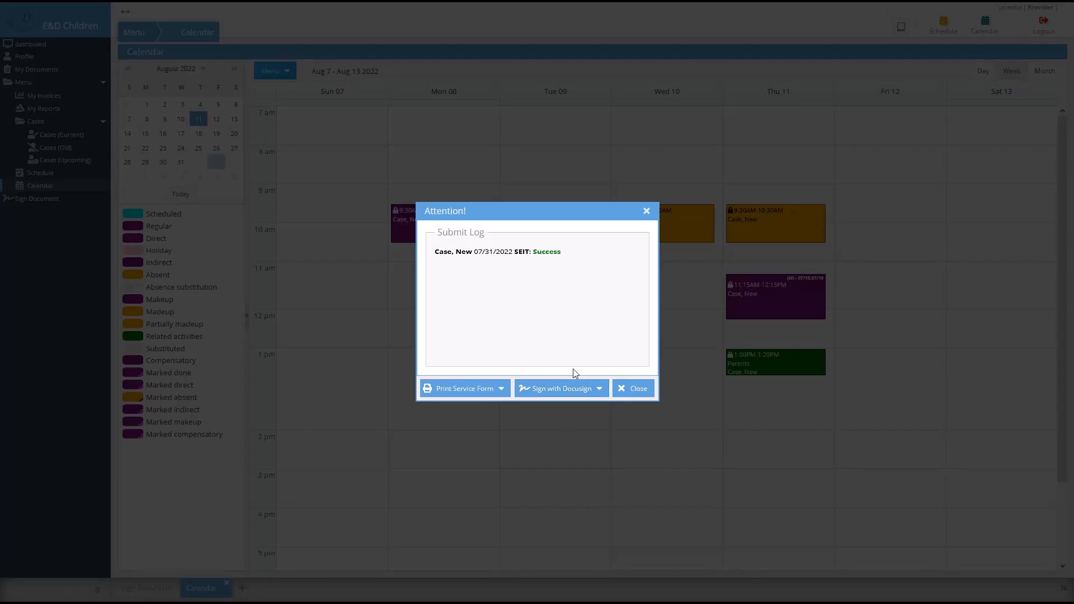
left_click(638, 388)
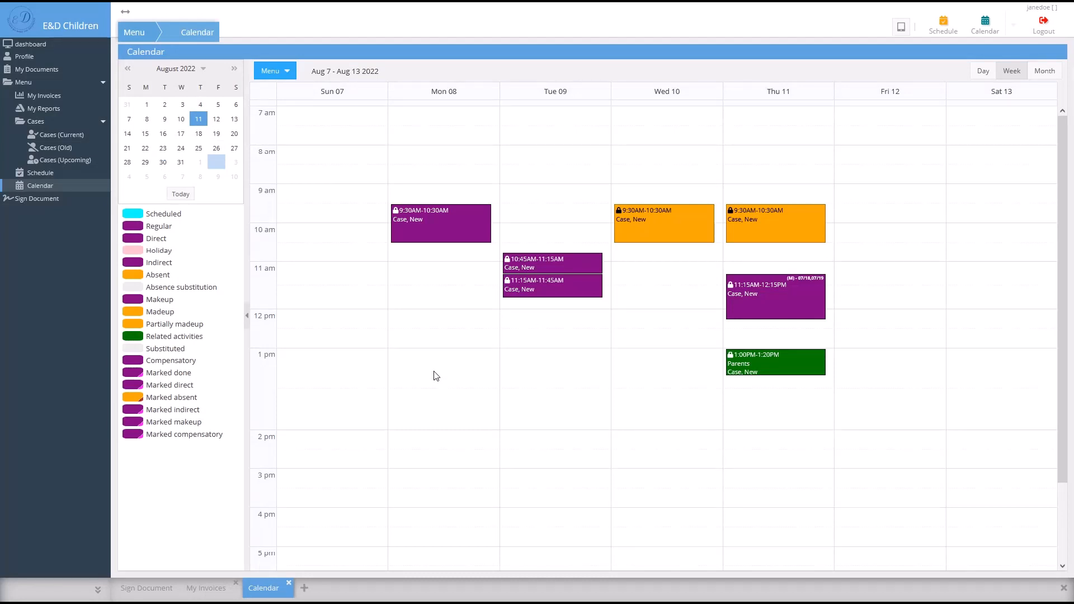
left_click(80, 99)
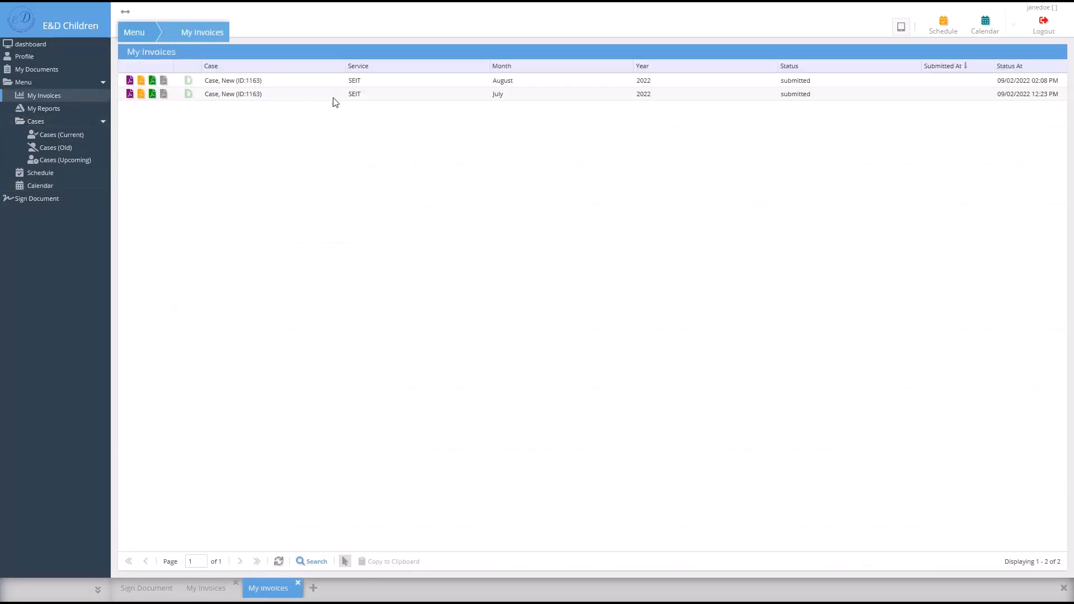